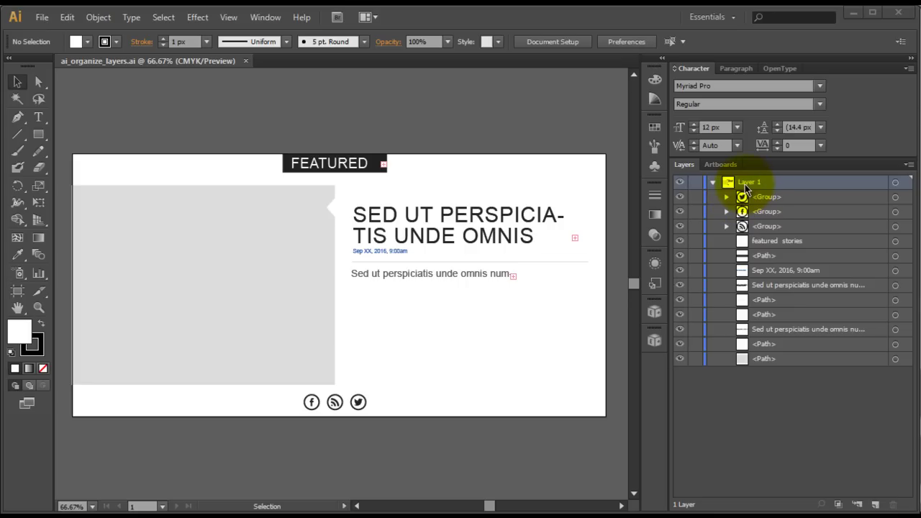
# Rename Layer 1 as "featured content".
pyautogui.click(712, 182)
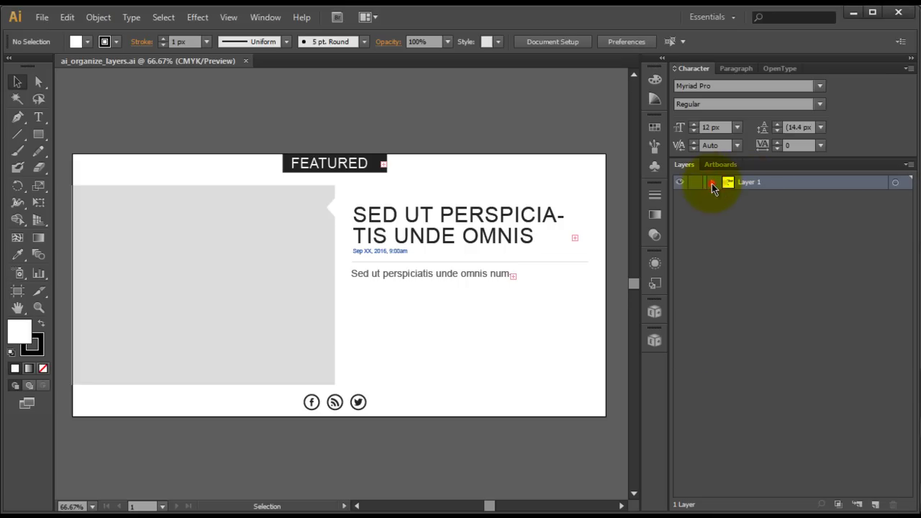
pyautogui.click(712, 183)
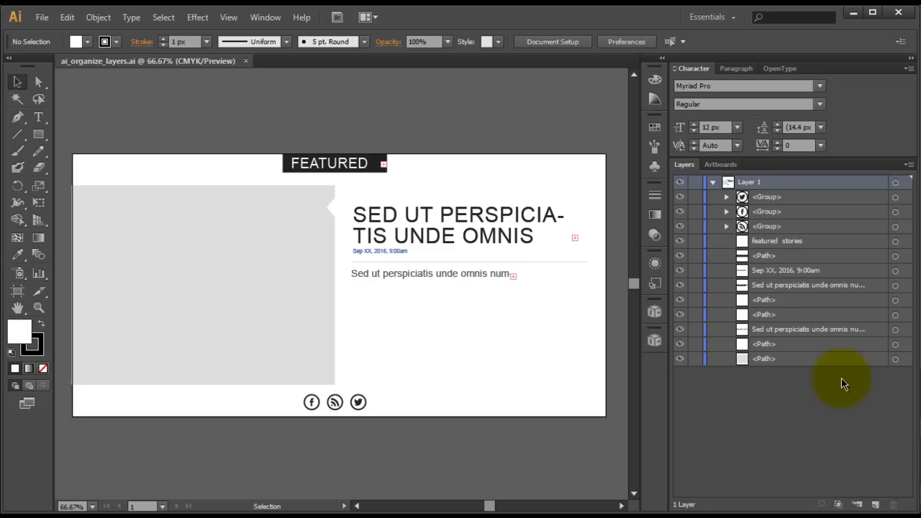
pyautogui.doubleClick(748, 182)
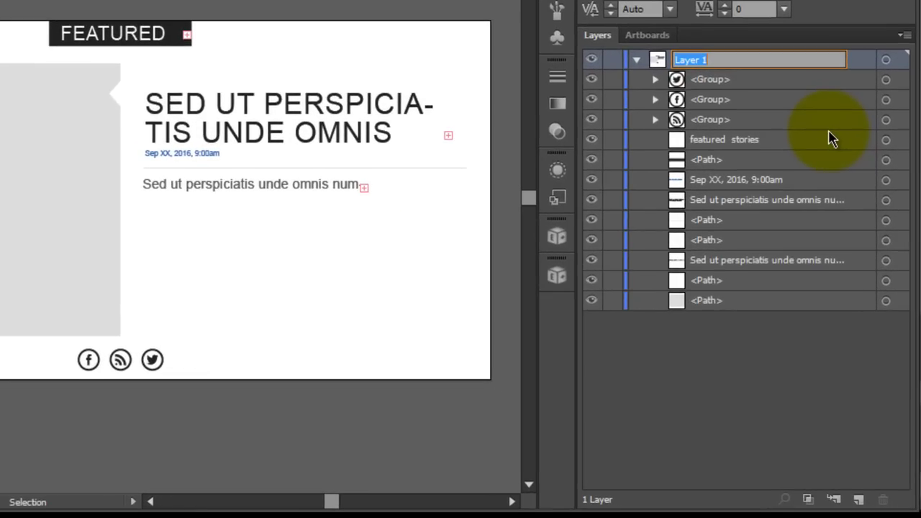
pyautogui.write('featured content')
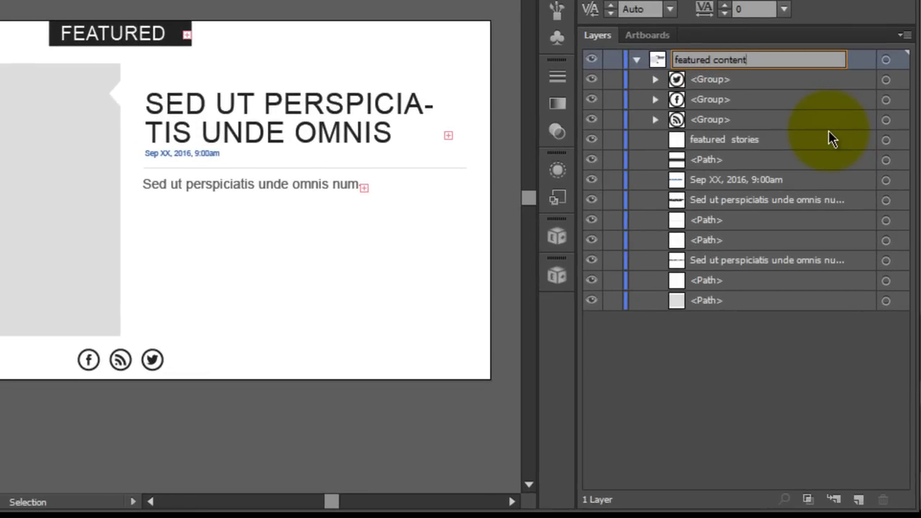
pyautogui.press('Return')
# Create a new layer nested first inside featured content and name it "footer".
pyautogui.click(709, 79)
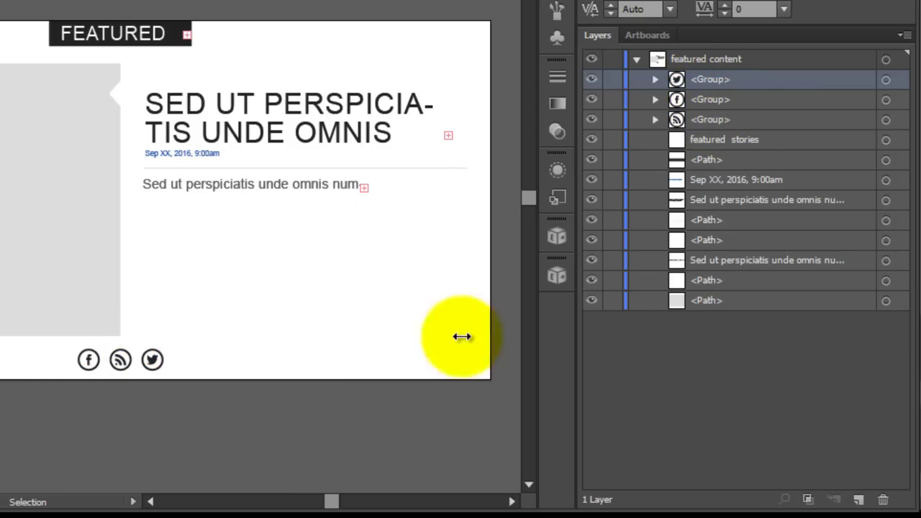
pyautogui.click(857, 500)
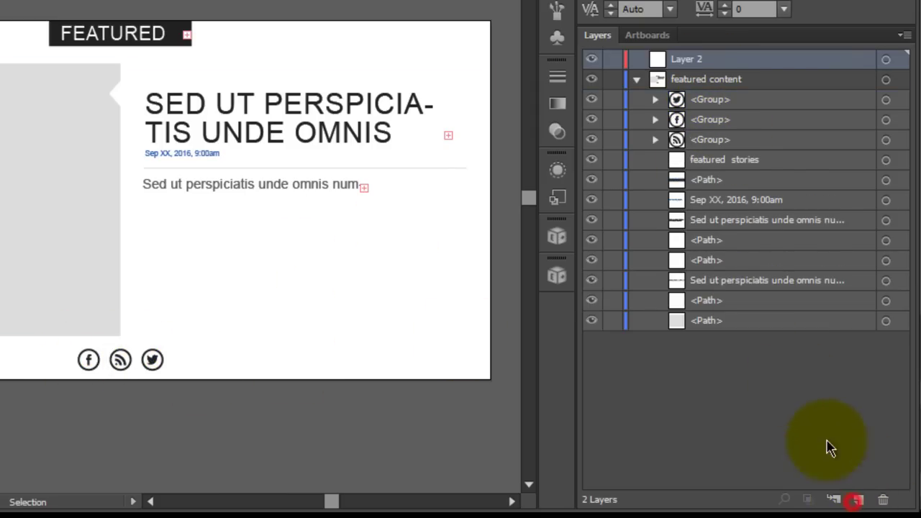
pyautogui.moveTo(680, 61); pyautogui.dragTo(713, 100)
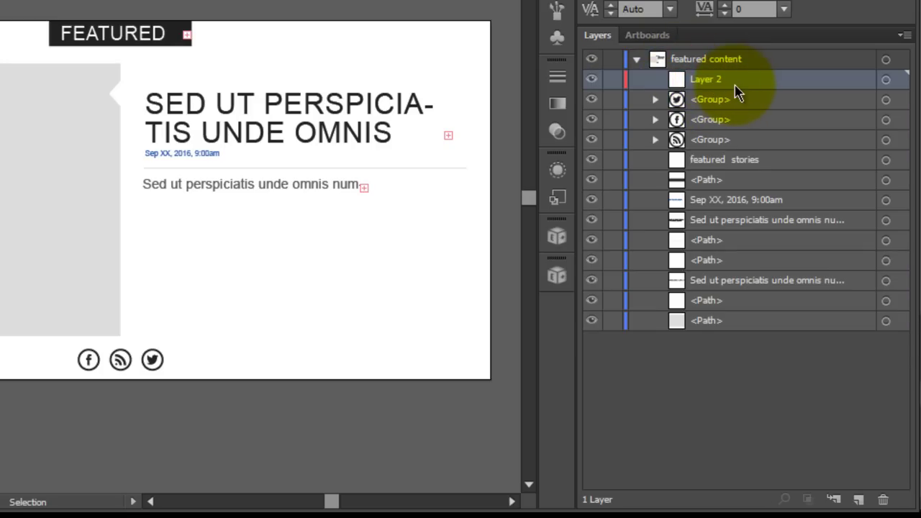
pyautogui.doubleClick(716, 80)
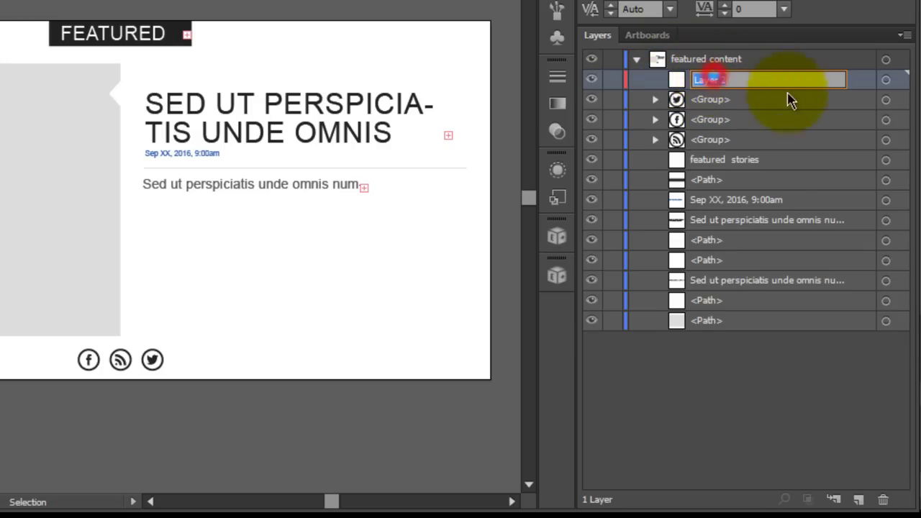
pyautogui.write('footer')
pyautogui.press('Return')
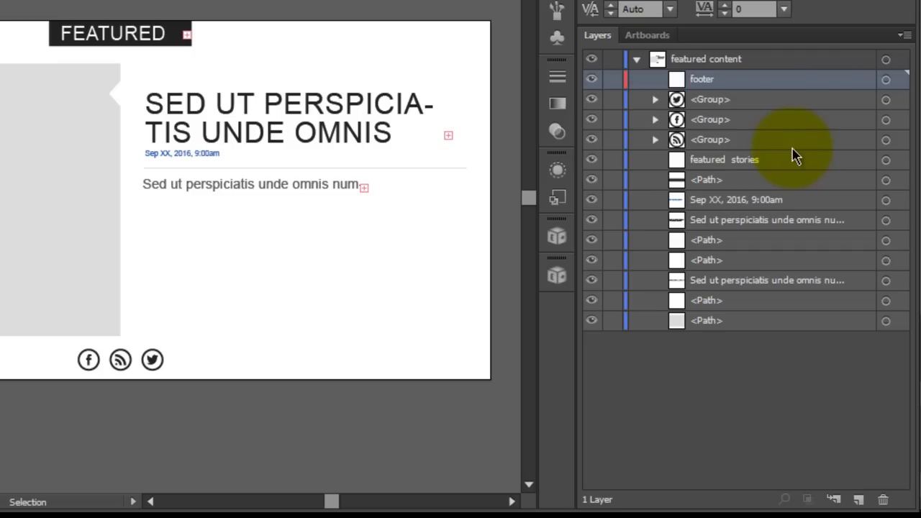
# Move the Twitter, Facebook and RSS icon groups into the footer sublayer.
pyautogui.click(732, 100)
pyautogui.keyDown('shift'); pyautogui.click(718, 141); pyautogui.keyUp('shift')
pyautogui.moveTo(718, 141); pyautogui.dragTo(702, 80)
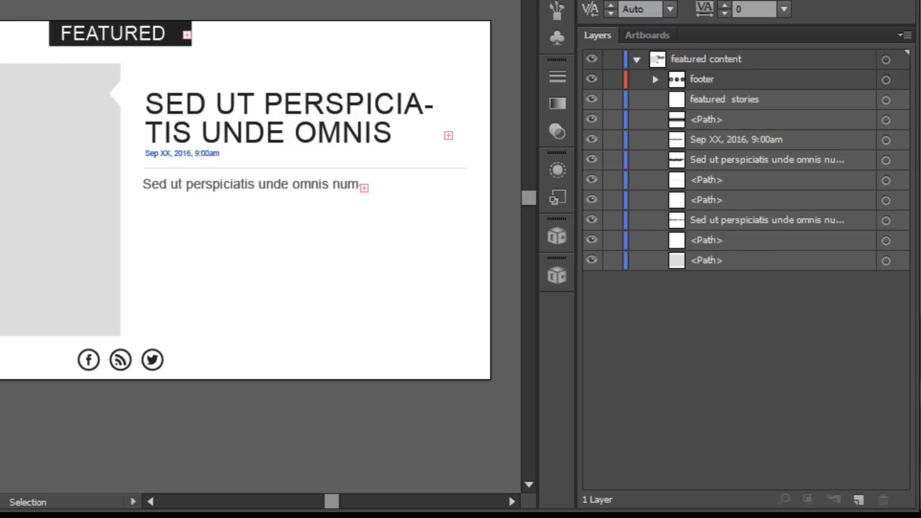
# Create another layer, nest it inside featured content directly below footer, and name it "content".
pyautogui.click(859, 500)
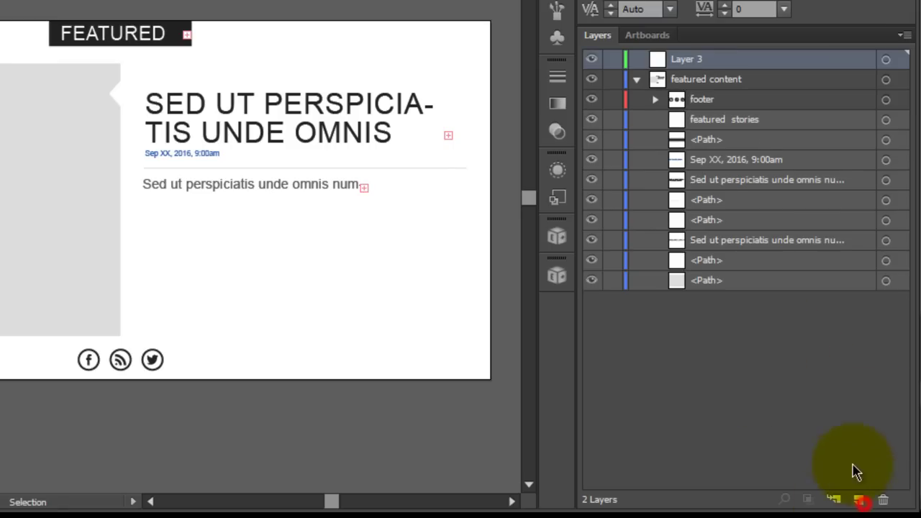
pyautogui.click(716, 79)
pyautogui.click(701, 62)
pyautogui.moveTo(677, 64); pyautogui.dragTo(678, 108)
pyautogui.doubleClick(710, 99)
pyautogui.write('con')
pyautogui.press('Return')
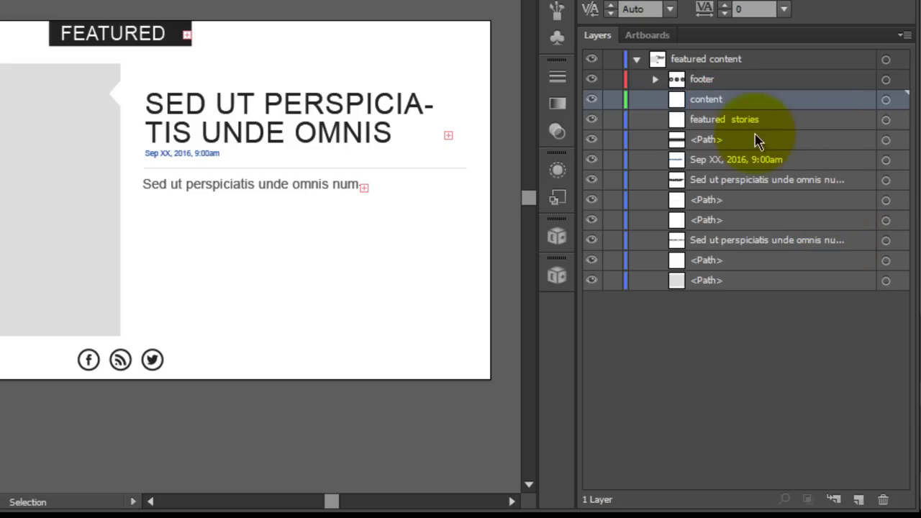
# Move the date, the two "Sed ut perspiciatis" texts and the four paths listed among them into the content sublayer, and clear the selection.
pyautogui.moveTo(506, 336); pyautogui.dragTo(86, 187)
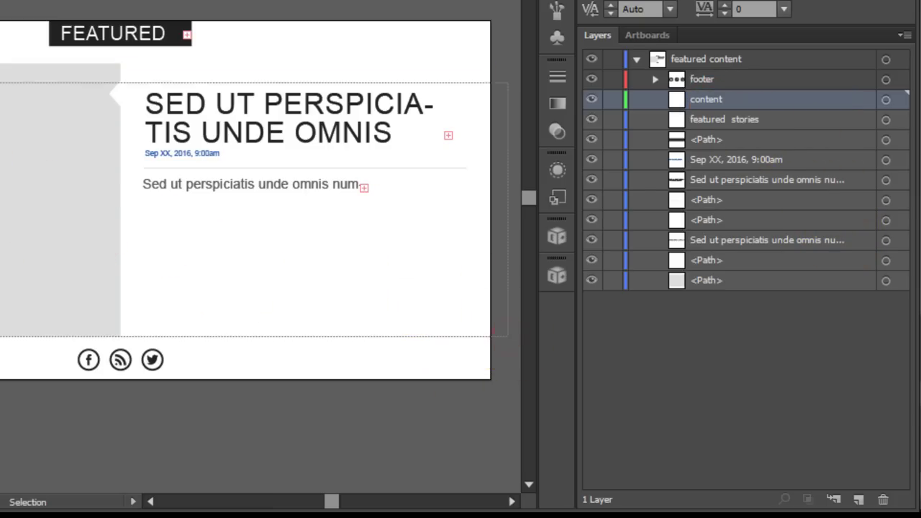
pyautogui.click(782, 160)
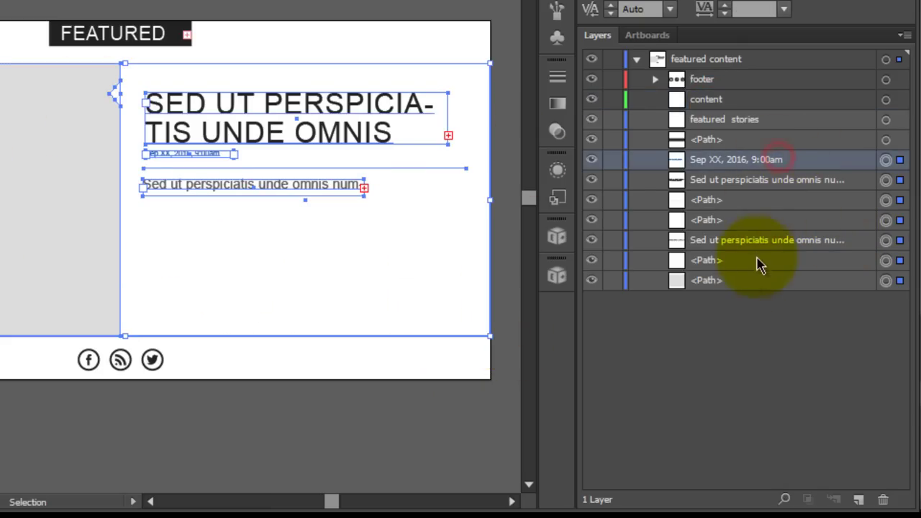
pyautogui.keyDown('shift'); pyautogui.click(750, 282); pyautogui.keyUp('shift')
pyautogui.moveTo(751, 282); pyautogui.dragTo(711, 101)
pyautogui.click(181, 13)
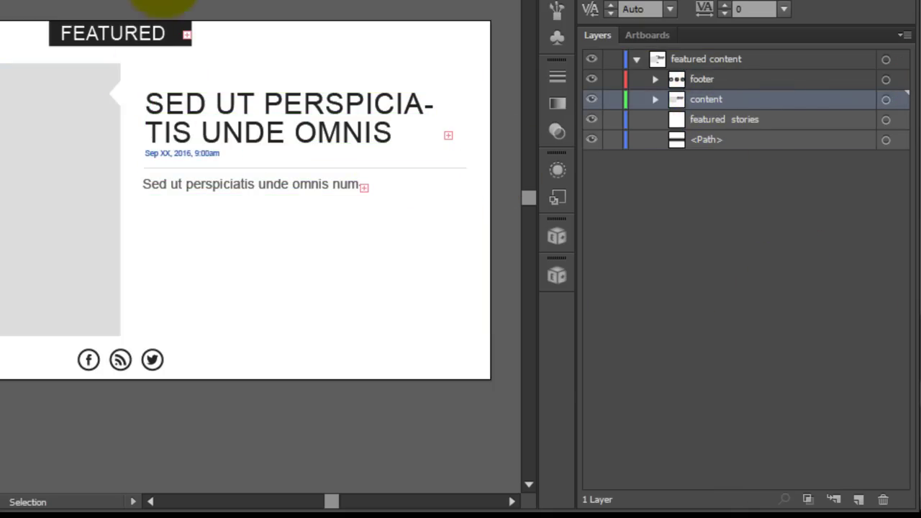
# Add a new sublayer, place it directly below content, and name it "header".
pyautogui.click(858, 500)
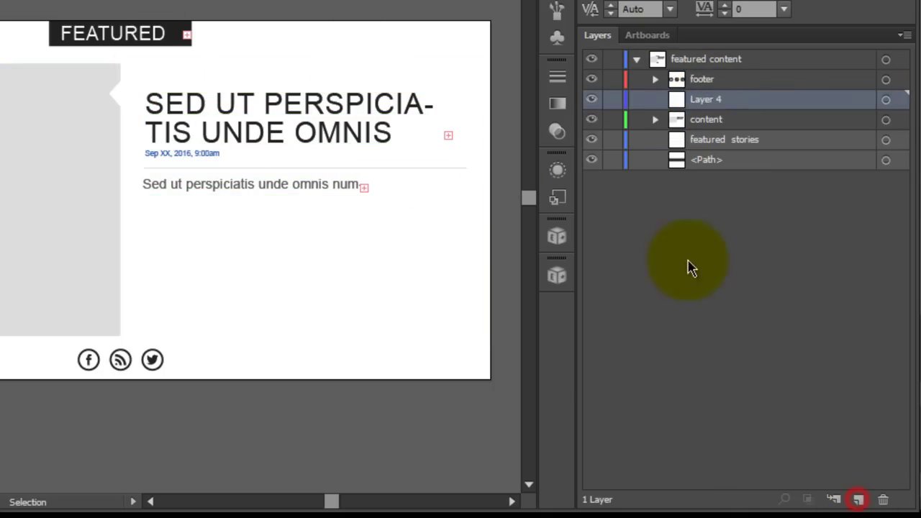
pyautogui.moveTo(688, 99); pyautogui.dragTo(728, 122)
pyautogui.doubleClick(724, 120)
pyautogui.write('header')
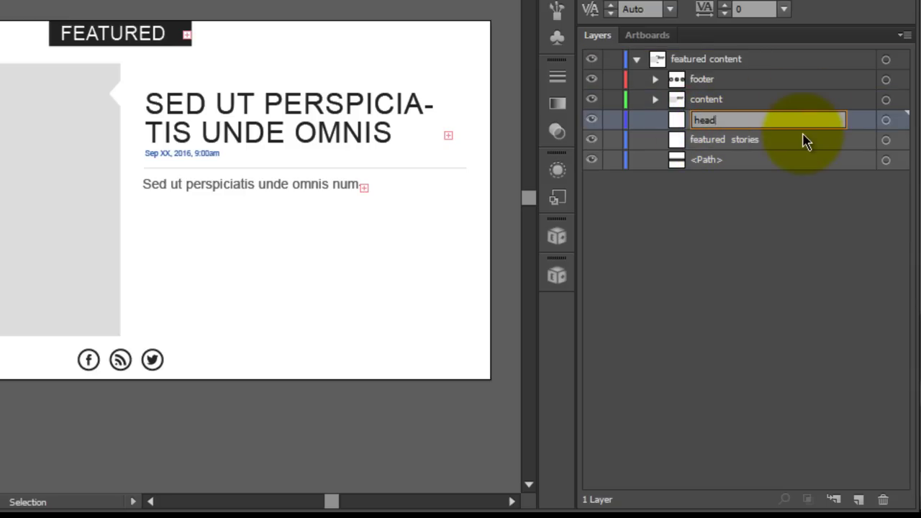
pyautogui.press('Return')
# Move the featured stories text and the path beneath it into the header sublayer.
pyautogui.click(740, 141)
pyautogui.keyDown('shift'); pyautogui.click(736, 160); pyautogui.keyUp('shift')
pyautogui.moveTo(712, 141); pyautogui.dragTo(699, 128)
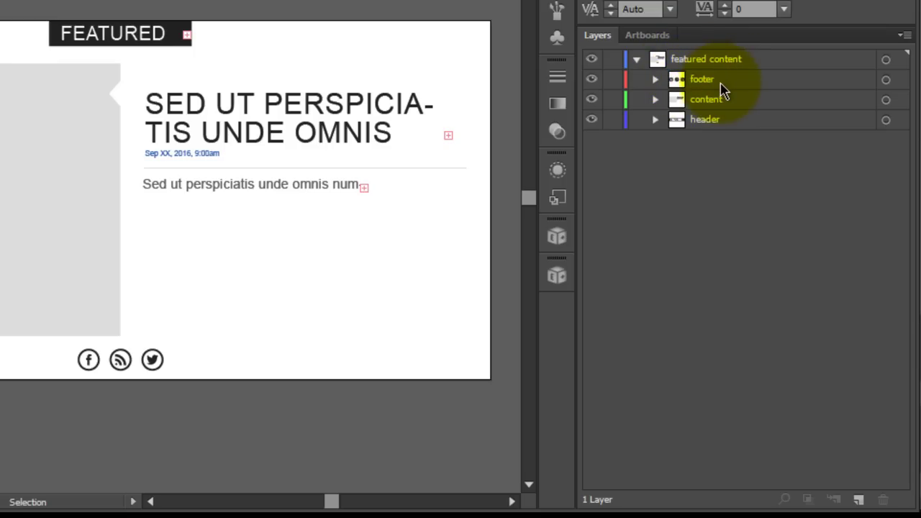
# Review the header, content and footer sublayers against the matching parts of the artwork.
pyautogui.click(719, 122)
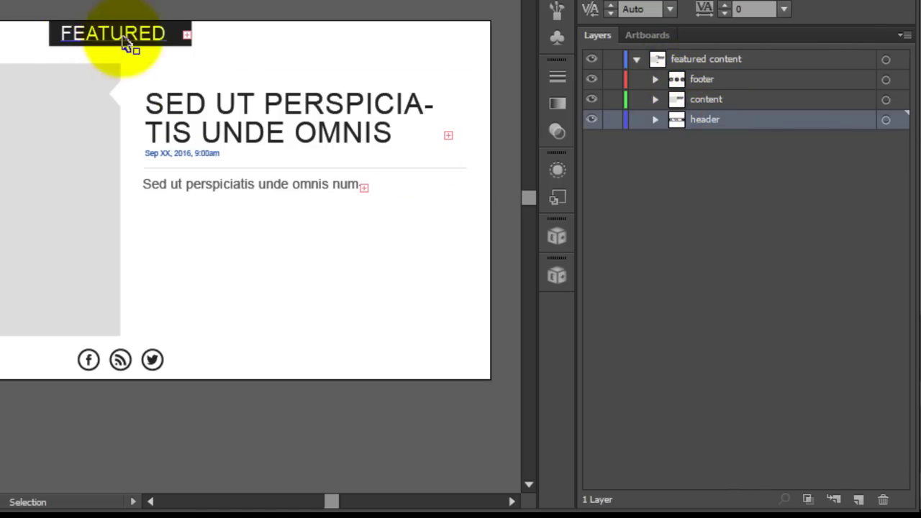
pyautogui.click(707, 99)
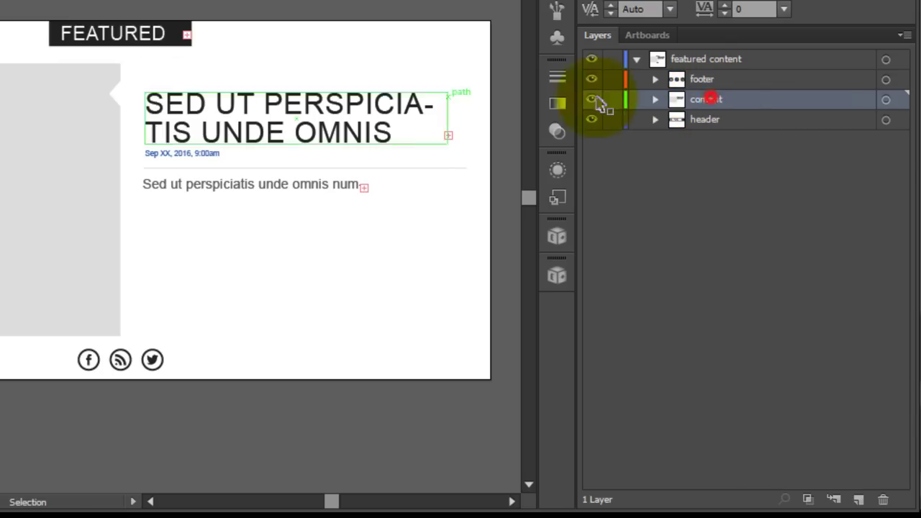
pyautogui.click(723, 81)
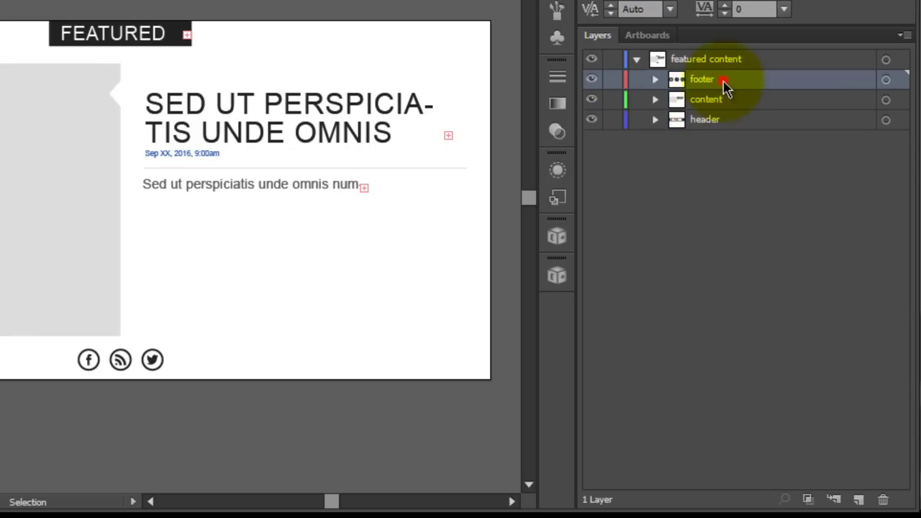
pyautogui.click(705, 123)
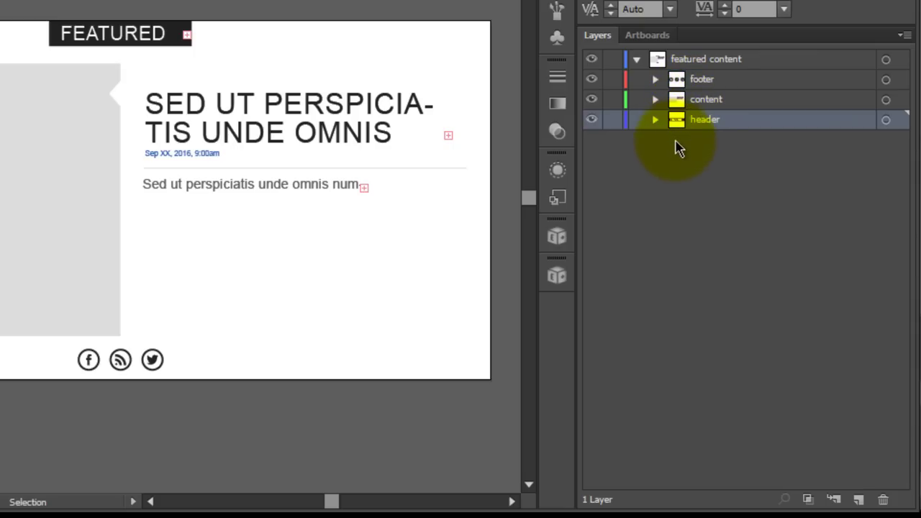
# Try reordering the sublayers as header, content, footer, and undo the changes.
pyautogui.moveTo(699, 123)
pyautogui.mouseDown()
pyautogui.moveTo(709, 79)
pyautogui.moveTo(708, 137)
pyautogui.moveTo(684, 117)
pyautogui.moveTo(691, 121)
pyautogui.mouseUp()
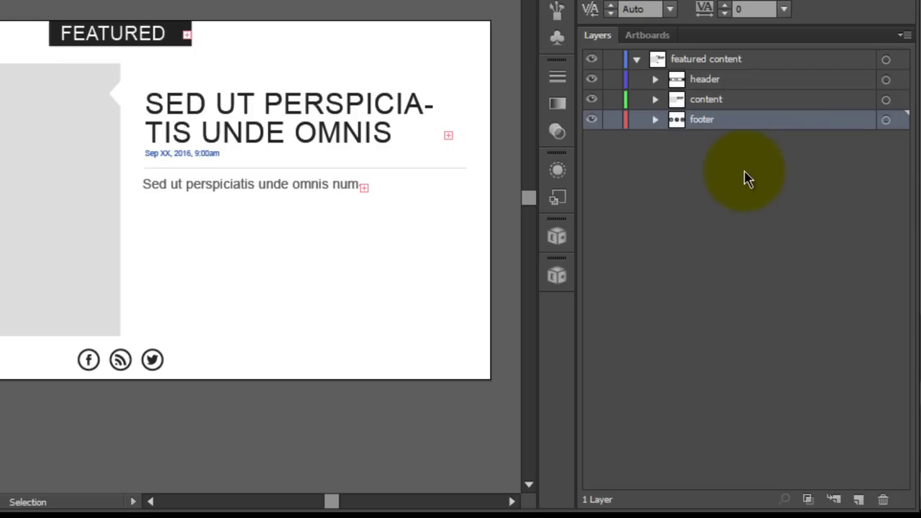
pyautogui.hotkey('ctrl', ']')
pyautogui.hotkey('ctrl', ']')
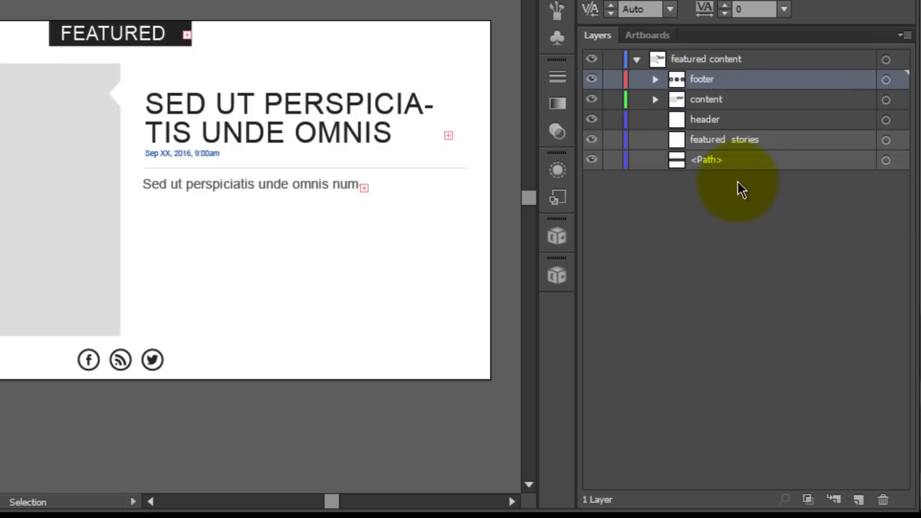
# Put the featured stories text and its background path back into the header sublayer.
pyautogui.click(736, 142)
pyautogui.keyDown('shift'); pyautogui.click(715, 161); pyautogui.keyUp('shift')
pyautogui.moveTo(715, 161); pyautogui.dragTo(715, 124)
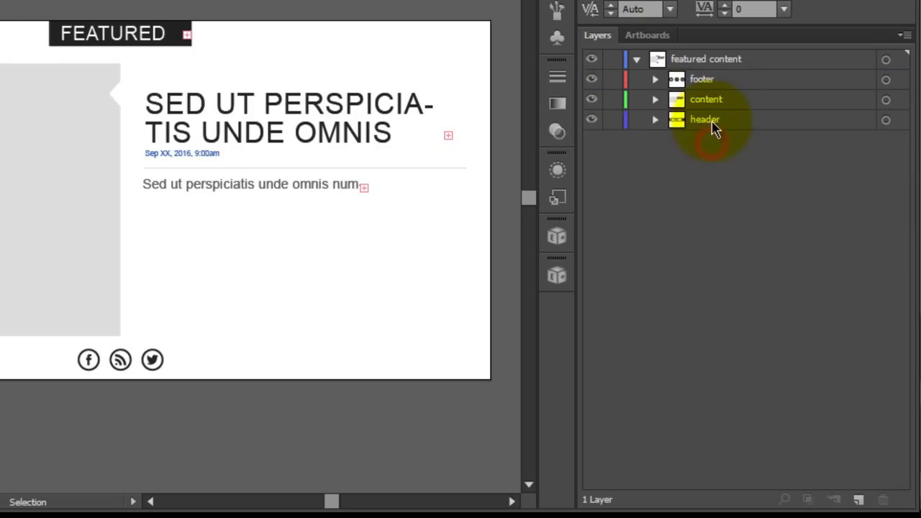
# Rename the footer sublayer as "feat footer".
pyautogui.click(699, 81)
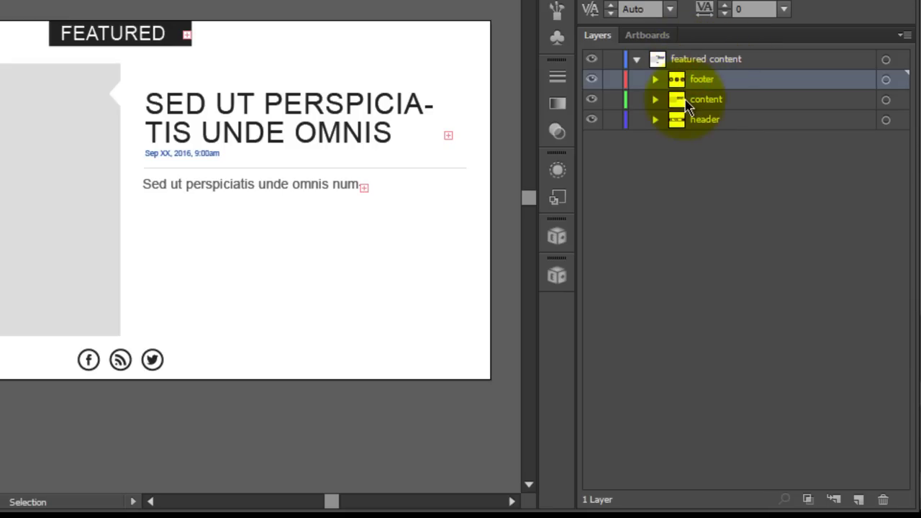
pyautogui.click(707, 81)
pyautogui.doubleClick(708, 82)
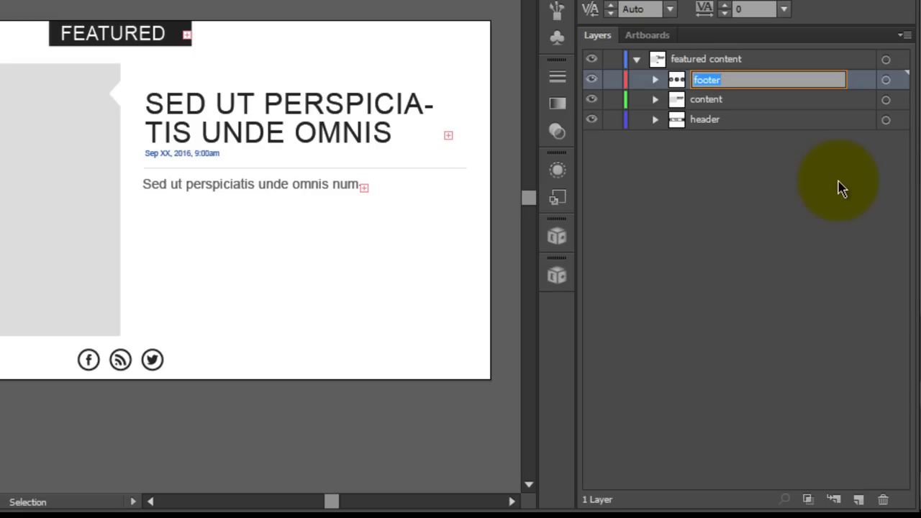
pyautogui.press('Home')
pyautogui.press('Return')
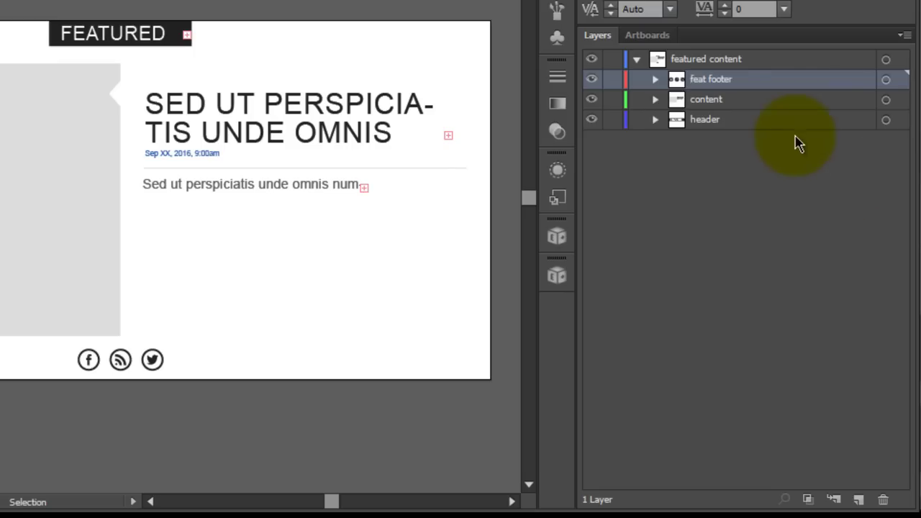
# Rename the content sublayer as "feat content" and the header sublayer as "feat header".
pyautogui.doubleClick(702, 101)
pyautogui.press('Home')
pyautogui.write('feat')
pyautogui.press('Return')
pyautogui.doubleClick(723, 120)
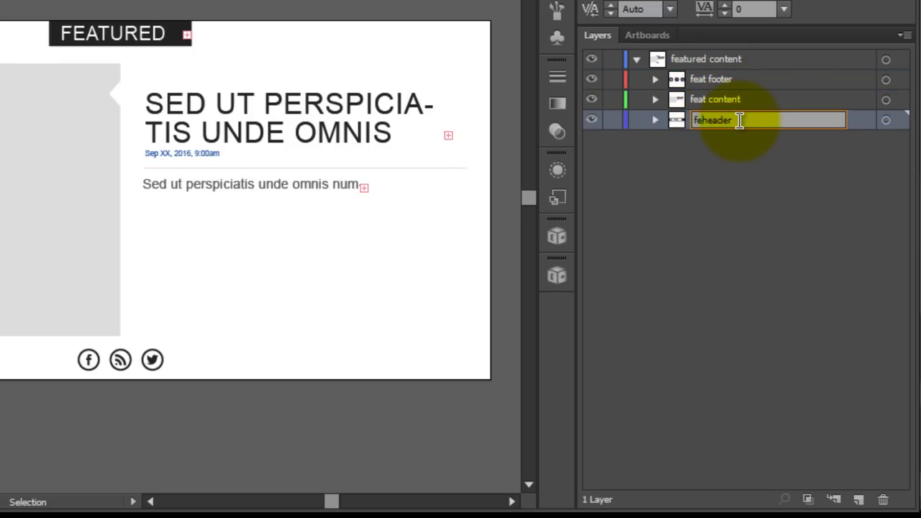
pyautogui.write('feat')
pyautogui.press('Return')
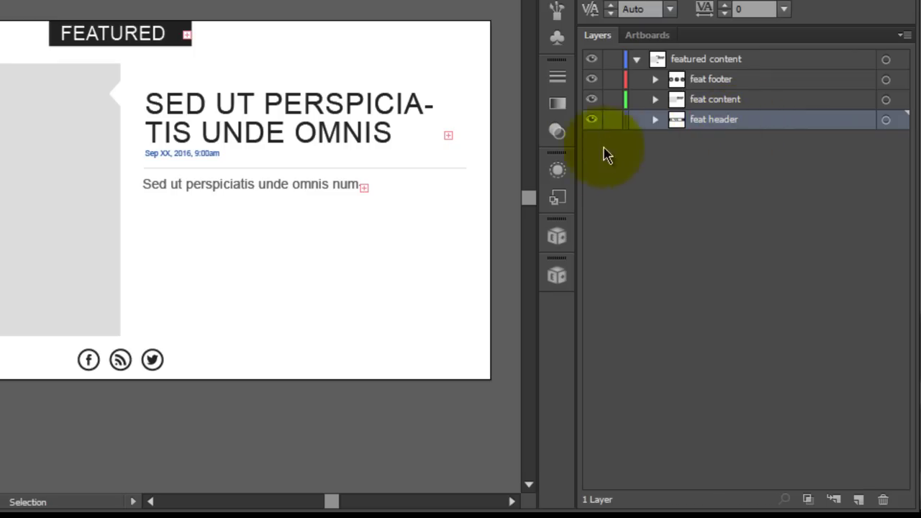
# Rename the Twitter icon group inside the feat footer sublayer as "tw icon".
pyautogui.click(654, 79)
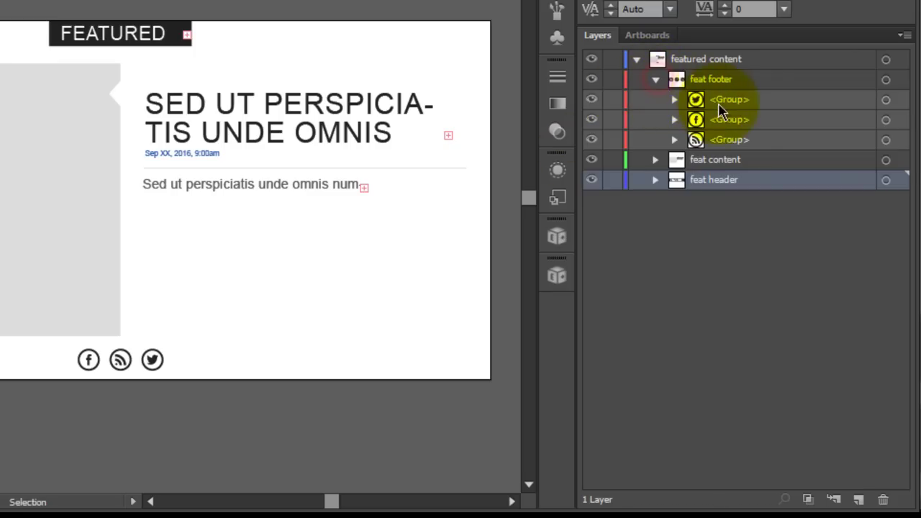
pyautogui.click(748, 104)
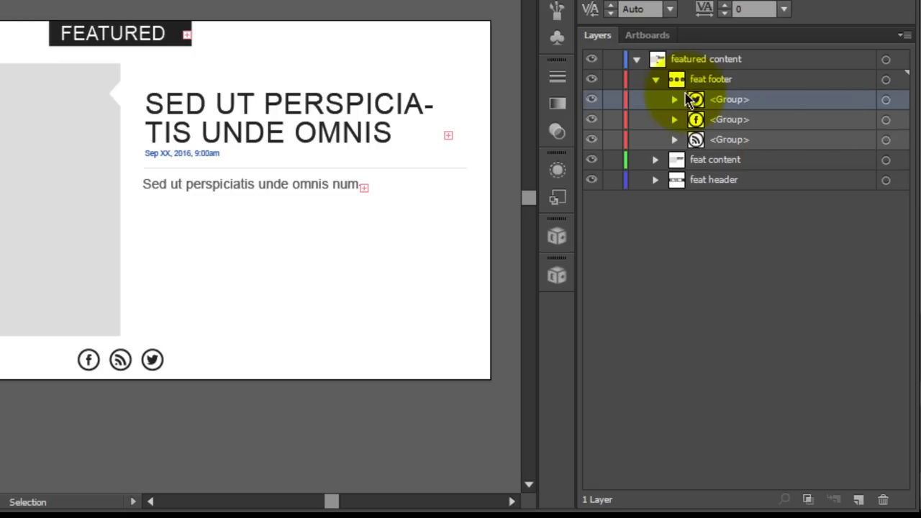
pyautogui.click(673, 99)
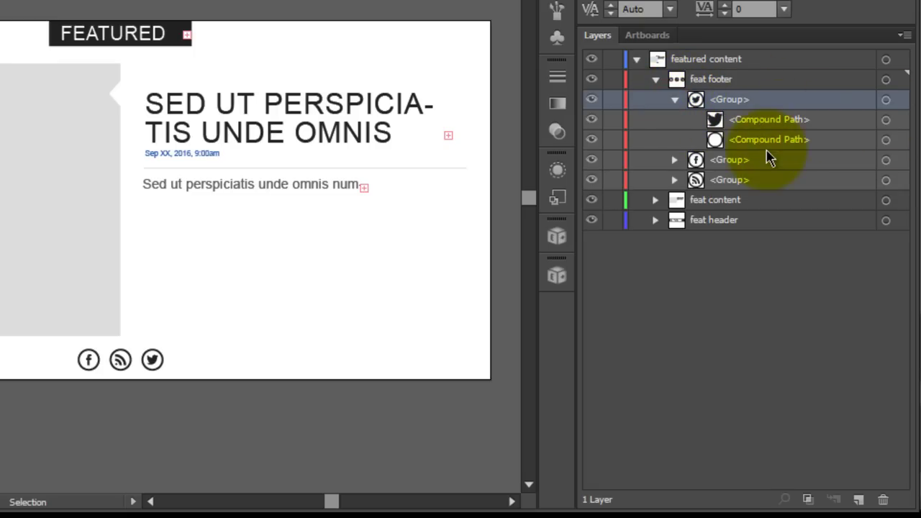
pyautogui.click(674, 99)
pyautogui.click(674, 99)
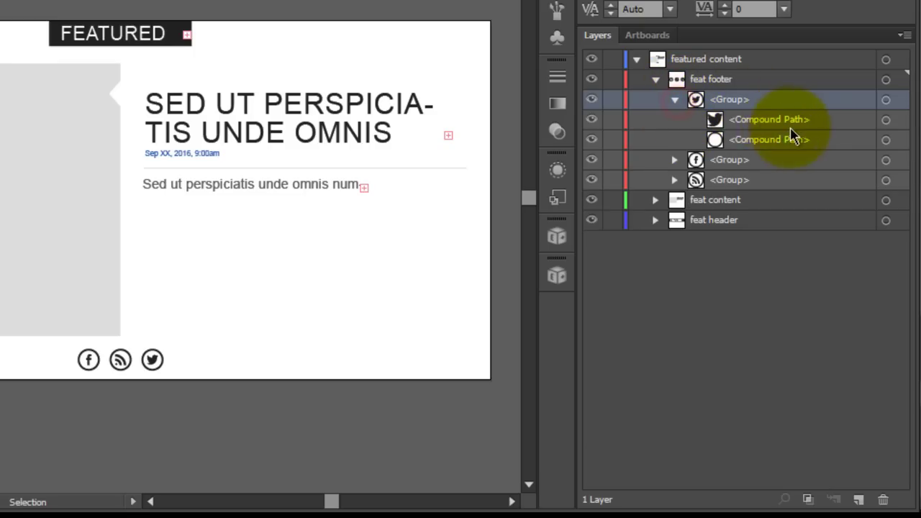
pyautogui.click(674, 99)
pyautogui.doubleClick(727, 99)
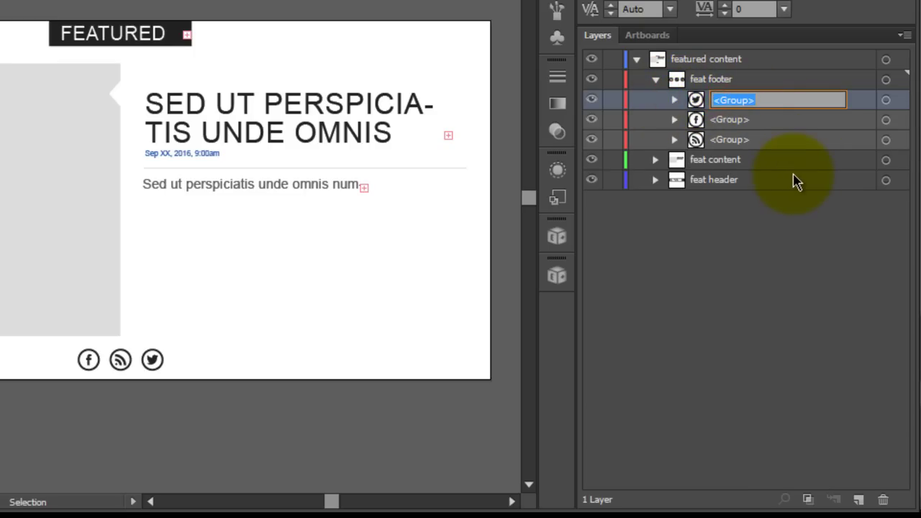
pyautogui.press('Return')
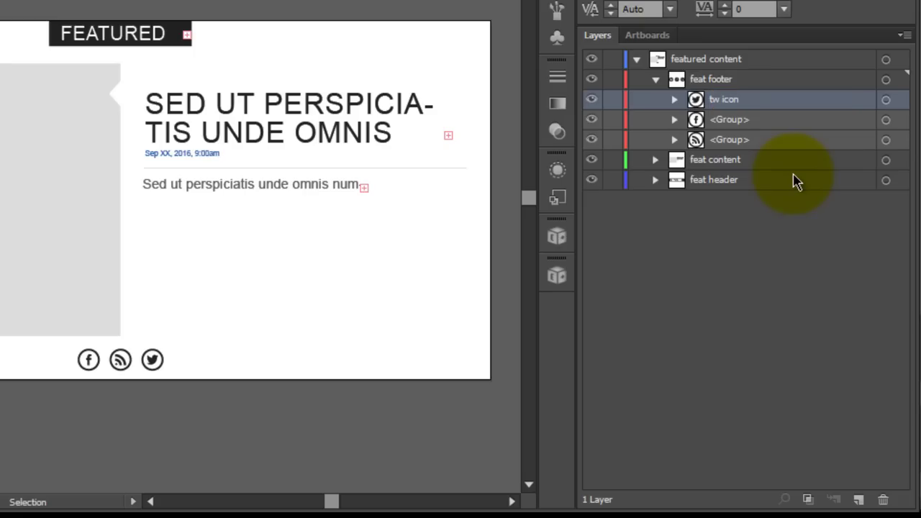
# Rename the Facebook icon group as "fb icon" and the RSS icon group as "rss icon".
pyautogui.doubleClick(731, 121)
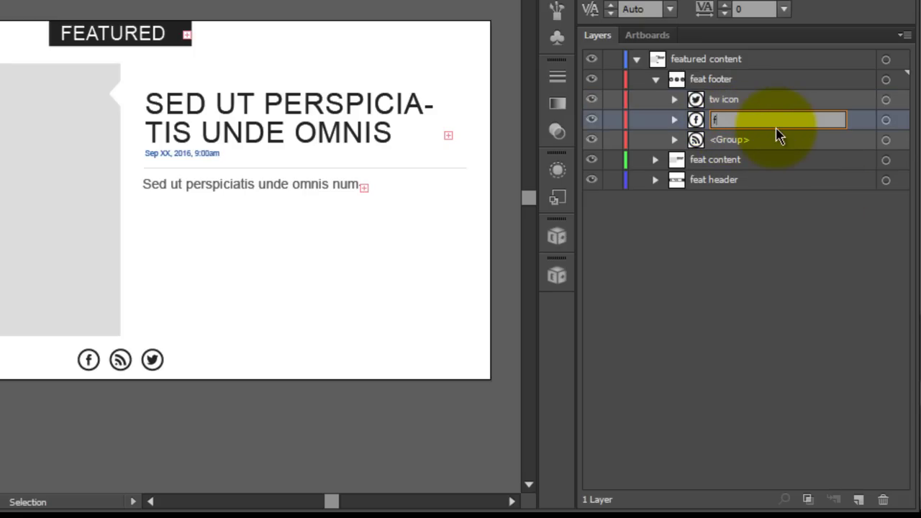
pyautogui.write('fb icon')
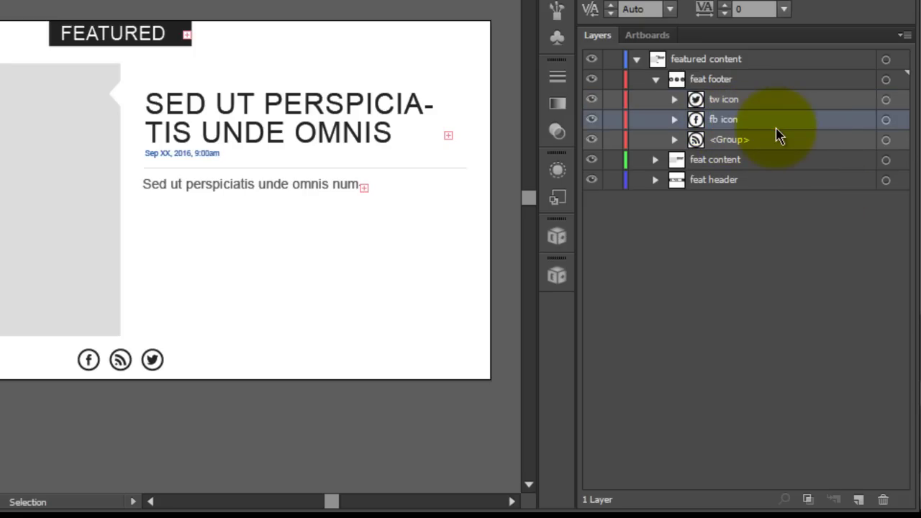
pyautogui.click(735, 138)
pyautogui.doubleClick(738, 140)
pyautogui.write('r')
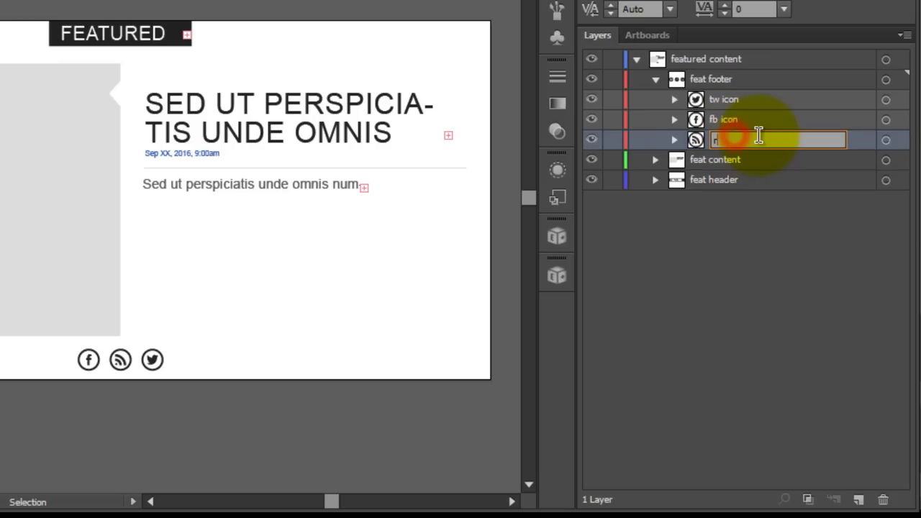
pyautogui.press('Return')
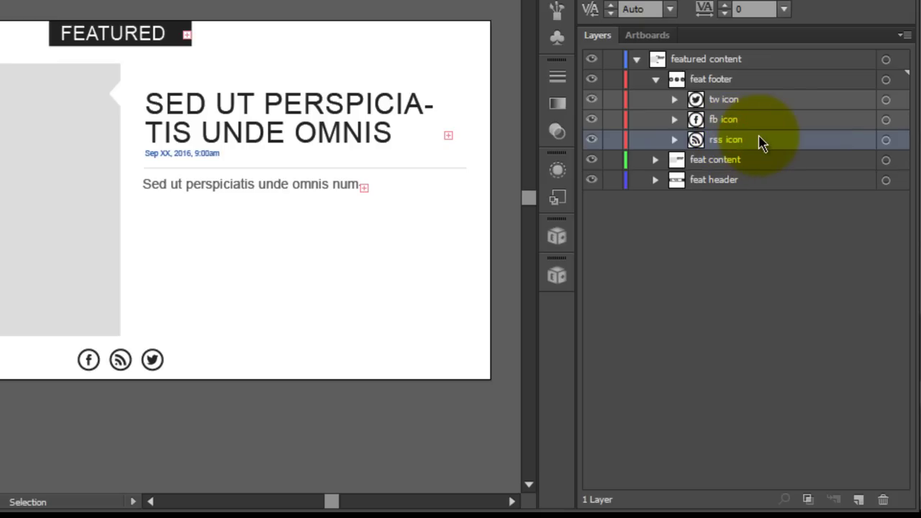
# Create a new sublayer inside feat footer above the icons and name it "footer icon set".
pyautogui.click(858, 500)
pyautogui.moveTo(703, 78); pyautogui.dragTo(721, 108)
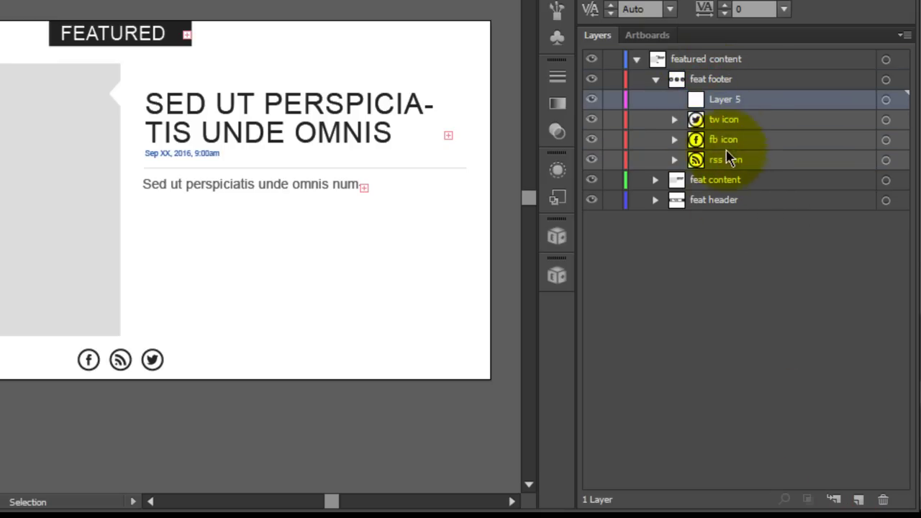
pyautogui.doubleClick(729, 100)
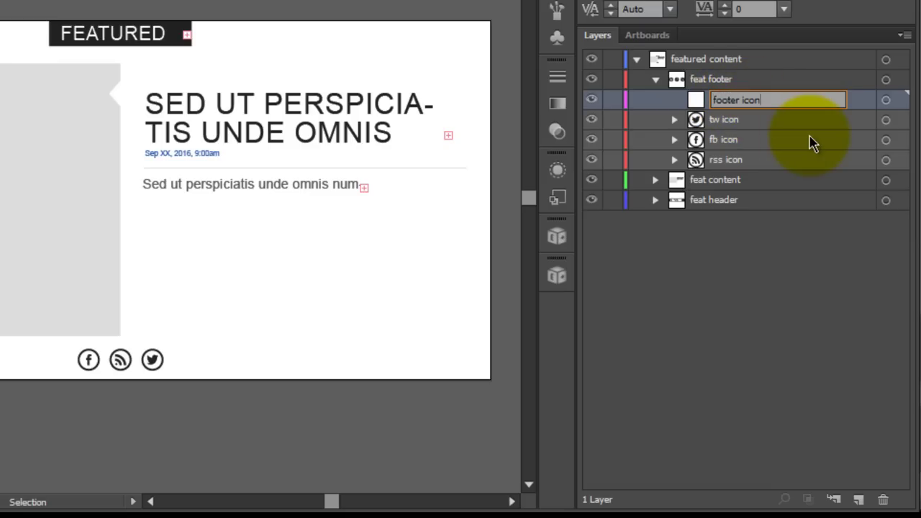
pyautogui.write('footer icon set')
pyautogui.press('Return')
# Move the tw, fb and rss icon groups into the footer icon set sublayer.
pyautogui.click(762, 120)
pyautogui.keyDown('shift'); pyautogui.click(741, 160); pyautogui.keyUp('shift')
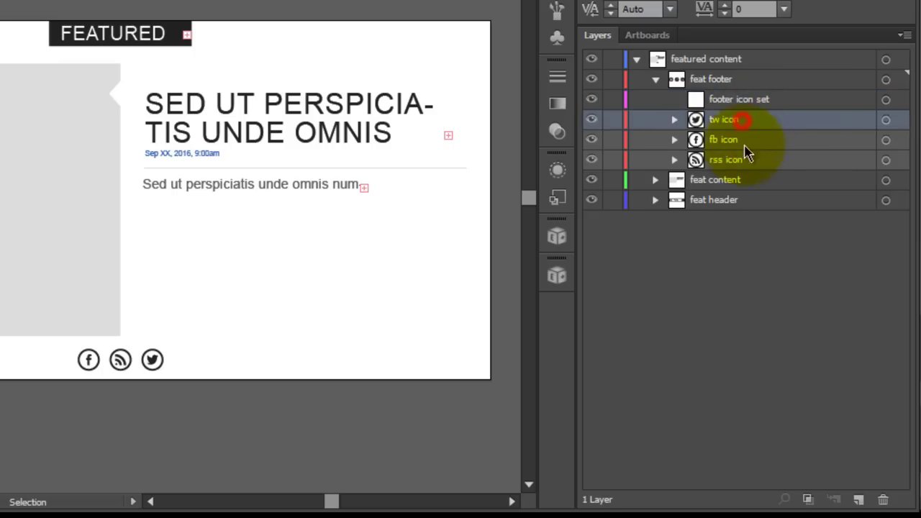
pyautogui.moveTo(728, 139); pyautogui.dragTo(723, 99)
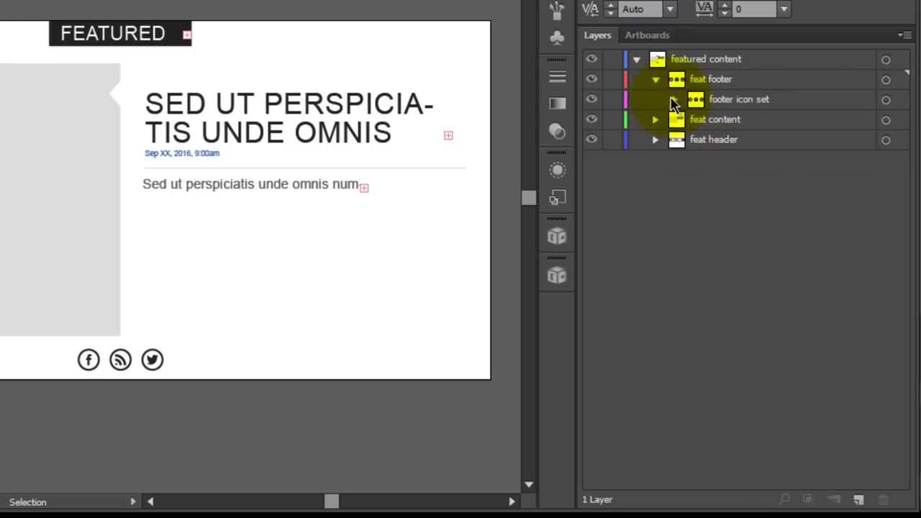
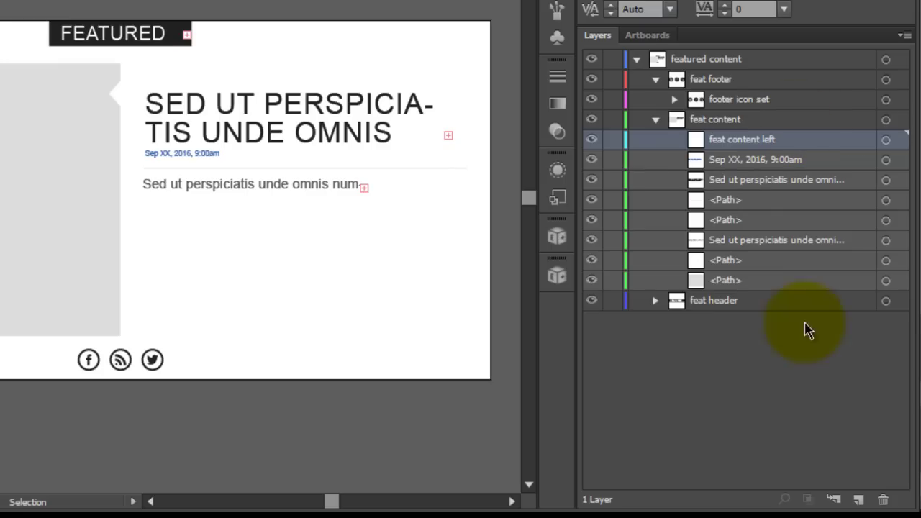
# Add another sublayer inside feat content and name it "feat content right".
pyautogui.click(858, 499)
pyautogui.doubleClick(723, 140)
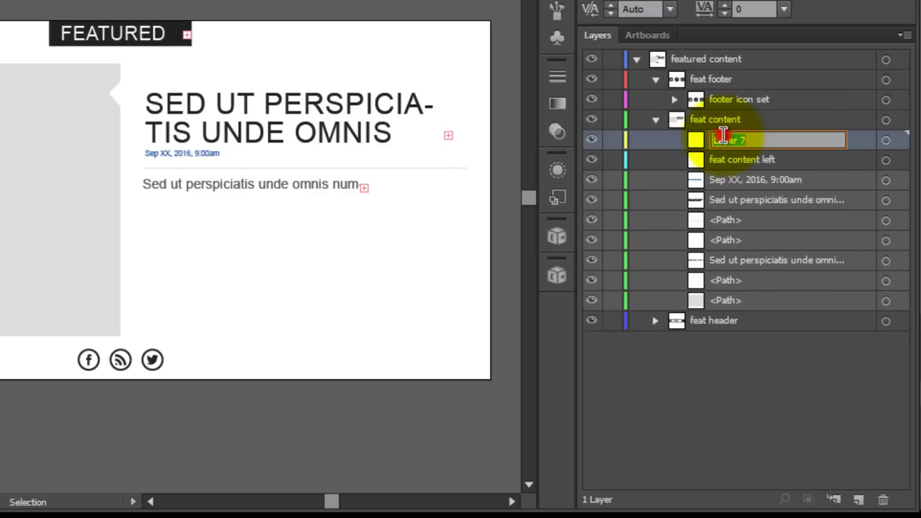
pyautogui.write('r')
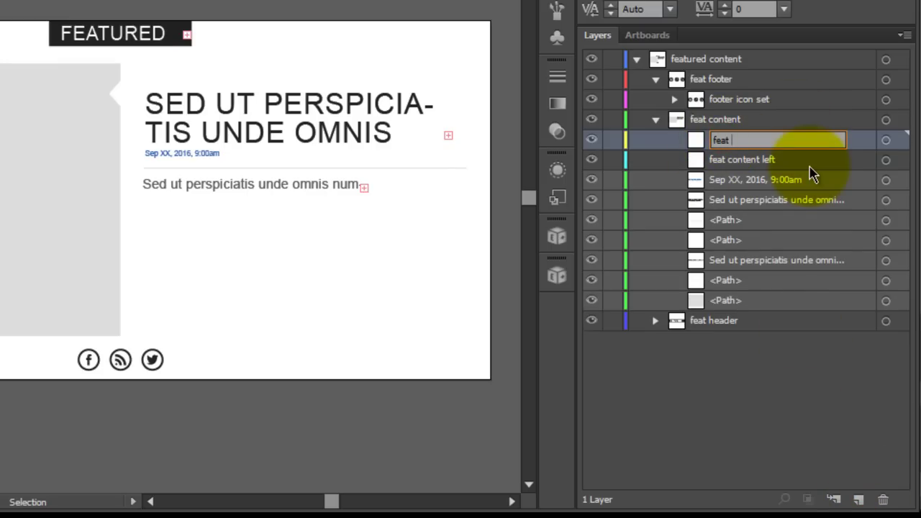
pyautogui.write('eat content right')
pyautogui.press('Return')
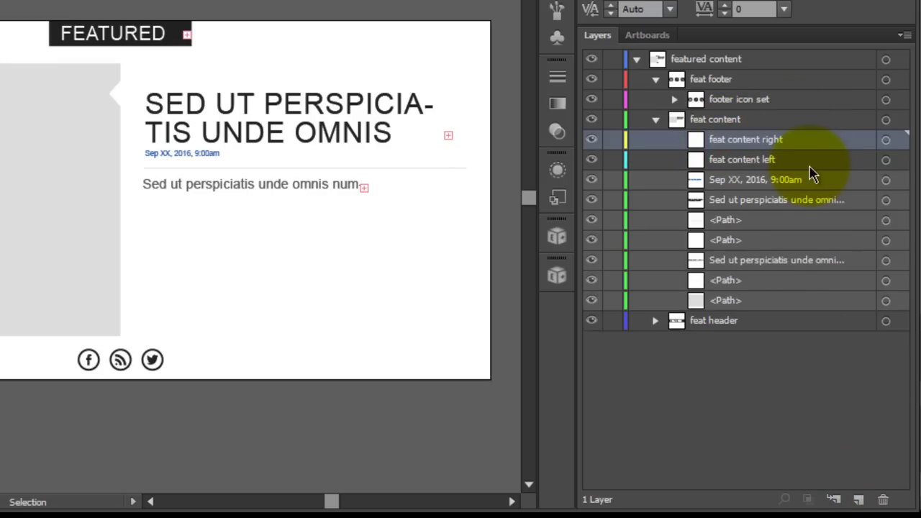
# Move the grey image box and its arrow into feat content left, and the remaining text and paths into feat content right.
pyautogui.moveTo(4, 51); pyautogui.dragTo(118, 165)
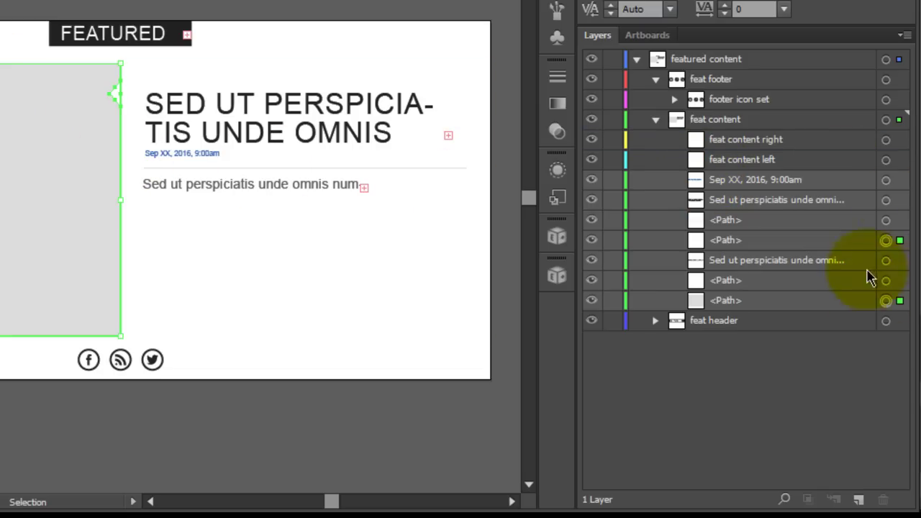
pyautogui.click(837, 241)
pyautogui.keyDown('ctrl'); pyautogui.click(819, 302); pyautogui.keyUp('ctrl')
pyautogui.moveTo(759, 240); pyautogui.dragTo(760, 146)
pyautogui.click(765, 179)
pyautogui.keyDown('shift'); pyautogui.click(747, 259); pyautogui.keyUp('shift')
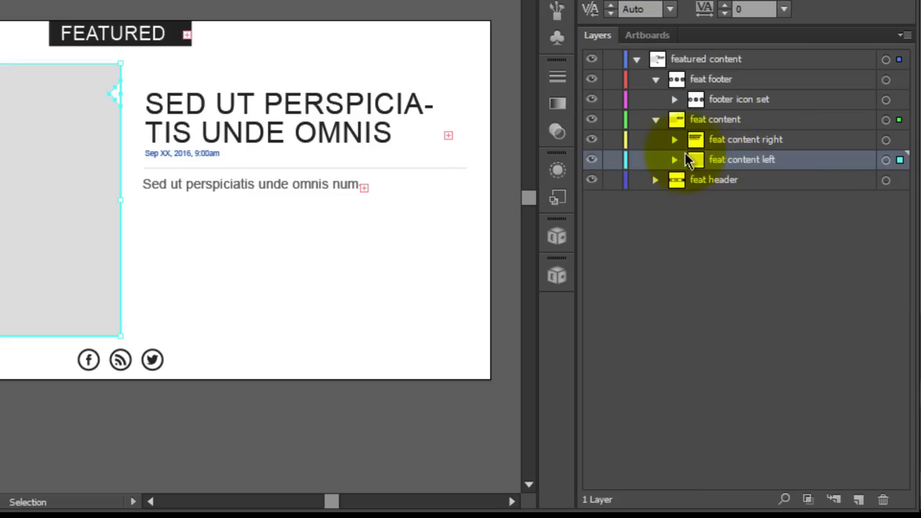
# Rename the white arrow path in feat content left as "content img arrow".
pyautogui.click(674, 159)
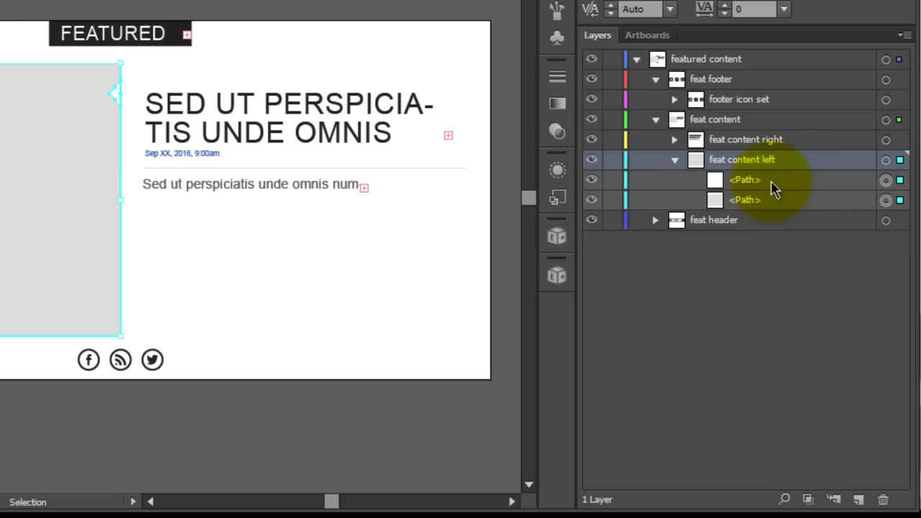
pyautogui.click(748, 181)
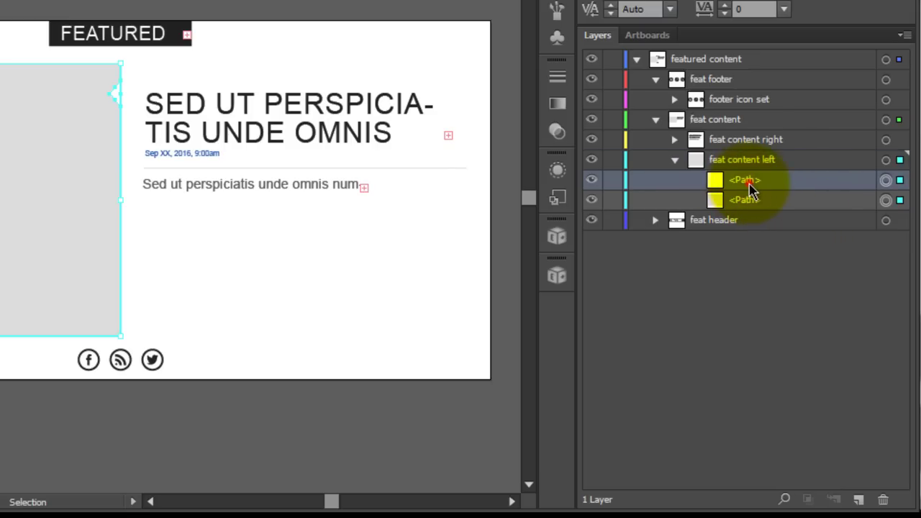
pyautogui.click(595, 186)
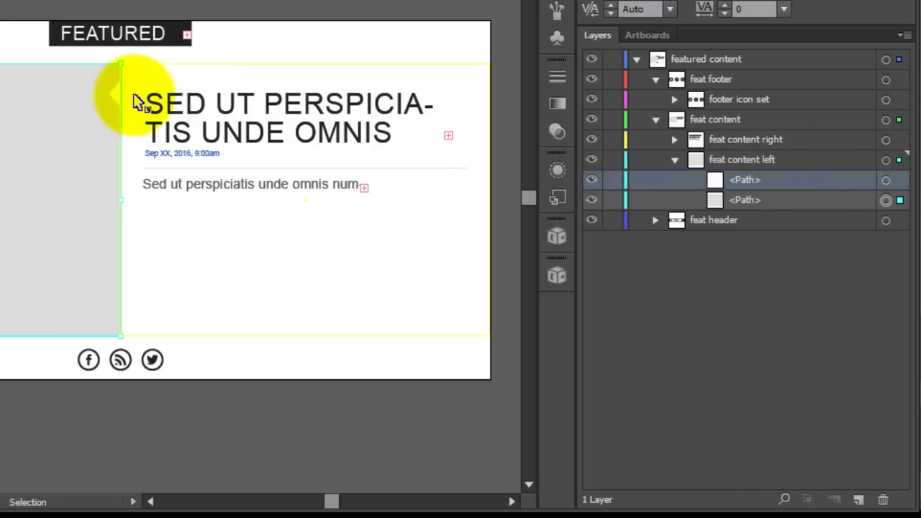
pyautogui.click(748, 185)
pyautogui.doubleClick(749, 181)
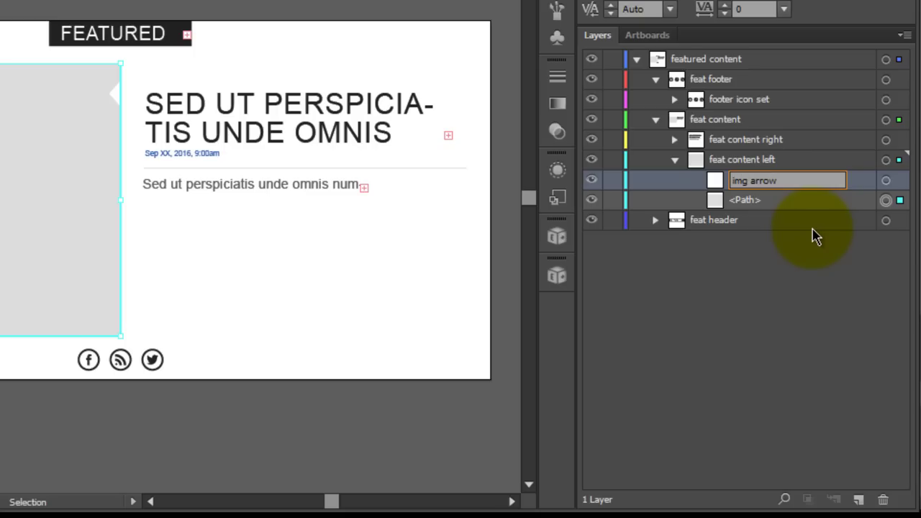
pyautogui.write('nte')
pyautogui.press('Return')
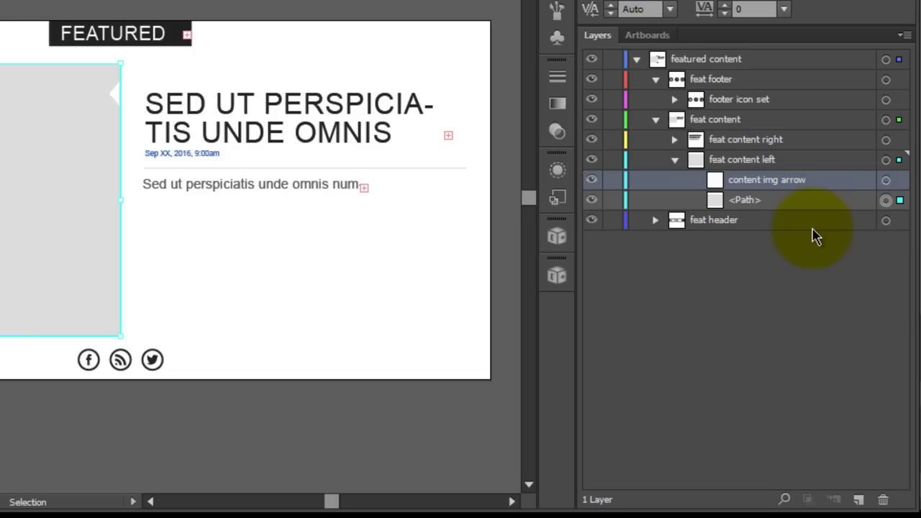
# Rename the grey image box path in feat content left as "content img bg" and collapse that sublayer.
pyautogui.click(741, 202)
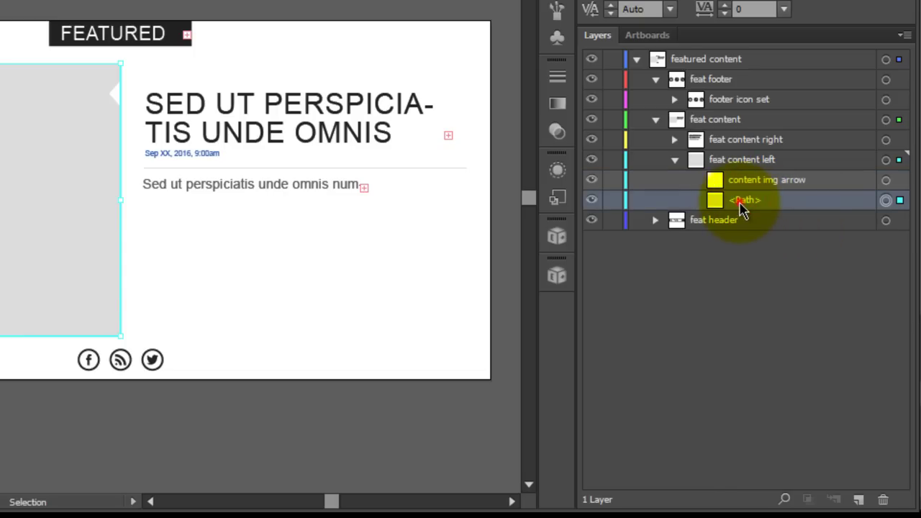
pyautogui.doubleClick(743, 201)
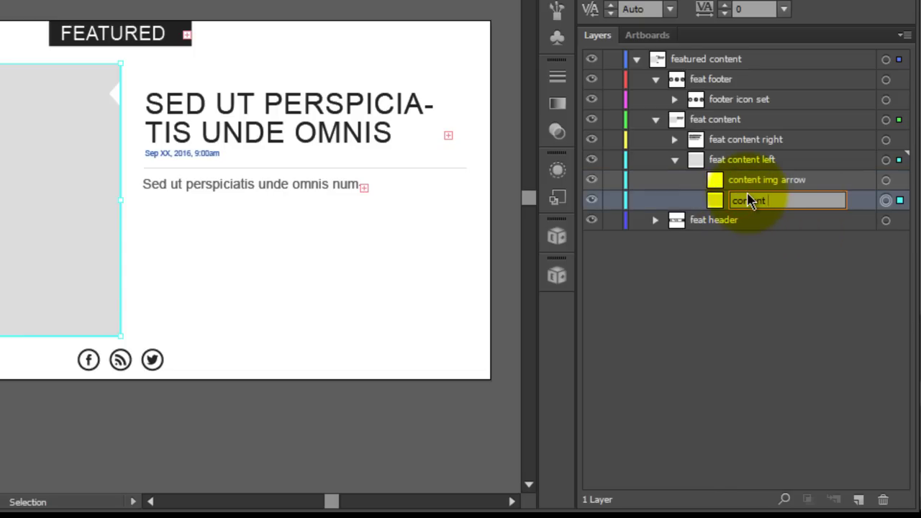
pyautogui.write('content img bg')
pyautogui.press('Return')
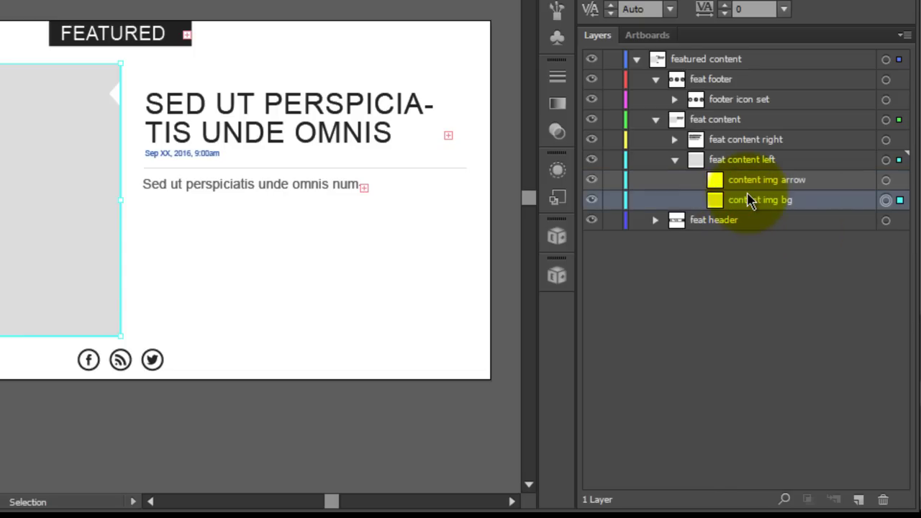
pyautogui.click(675, 159)
# Rename the date text item in feat content right as "content date".
pyautogui.click(674, 139)
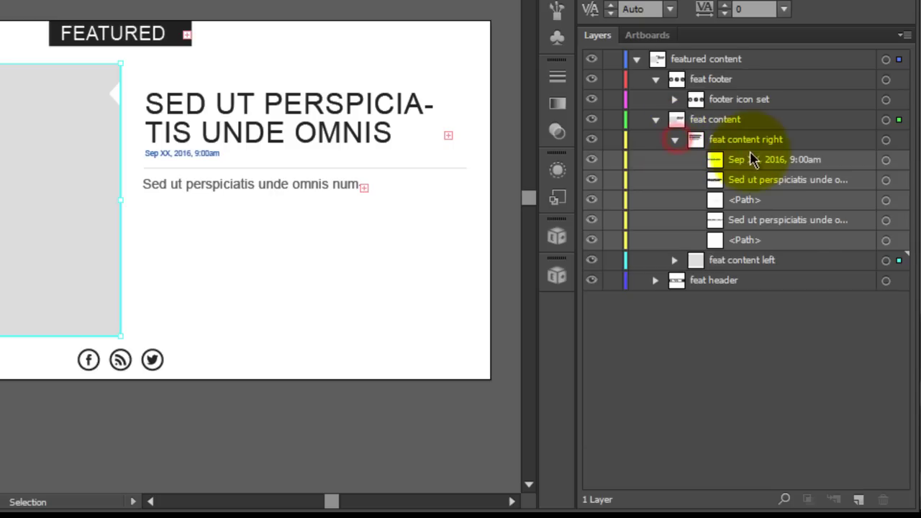
pyautogui.click(743, 159)
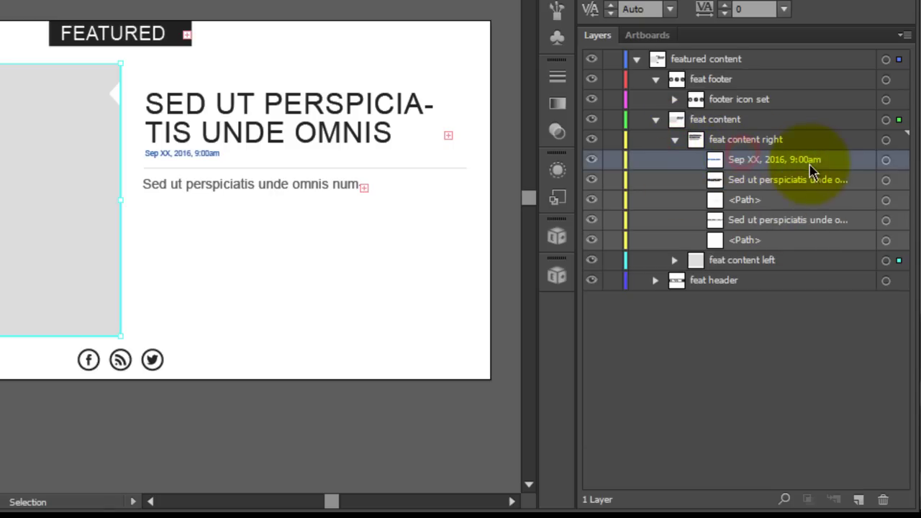
pyautogui.click(597, 164)
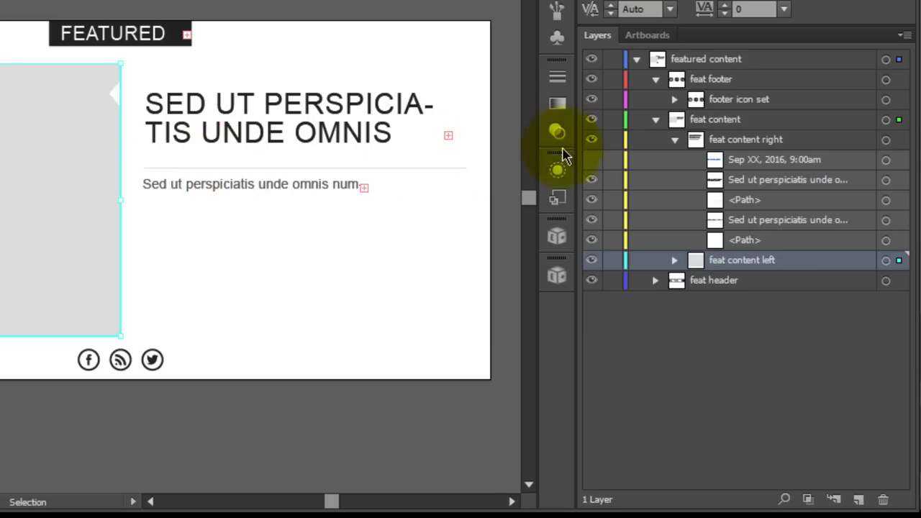
pyautogui.click(597, 163)
pyautogui.click(773, 164)
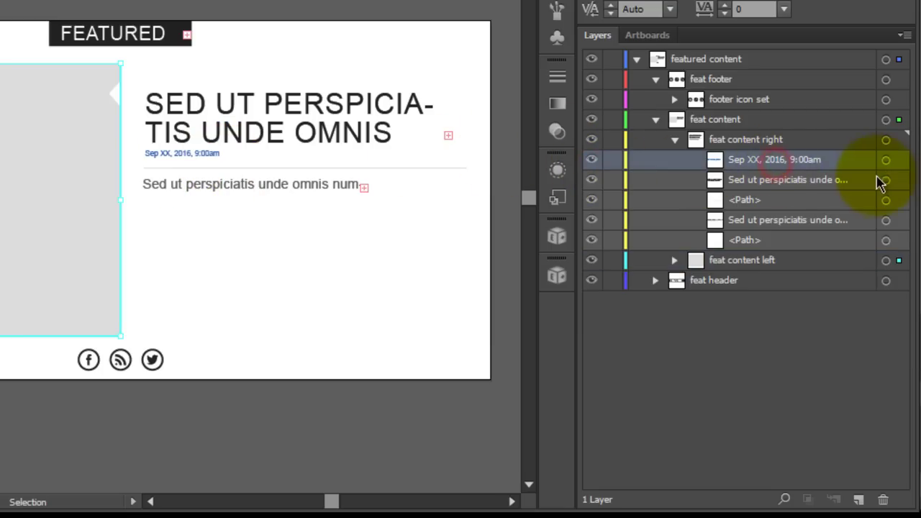
pyautogui.doubleClick(775, 162)
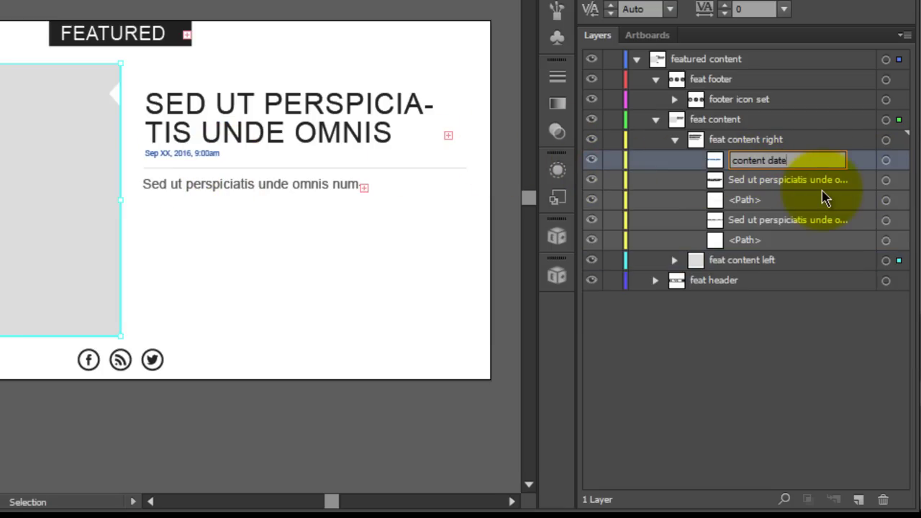
pyautogui.press('Return')
# Rename the large heading text item in feat content right as "content title".
pyautogui.click(778, 181)
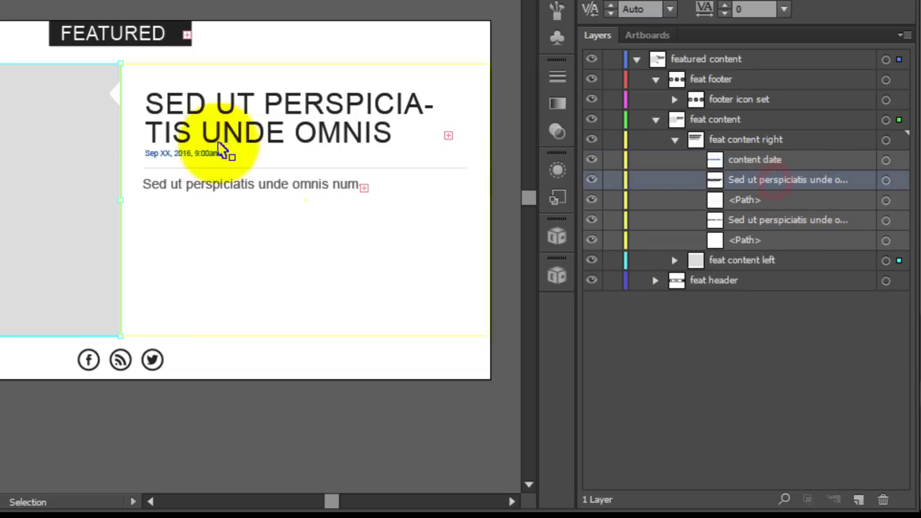
pyautogui.click(273, 114)
pyautogui.doubleClick(784, 181)
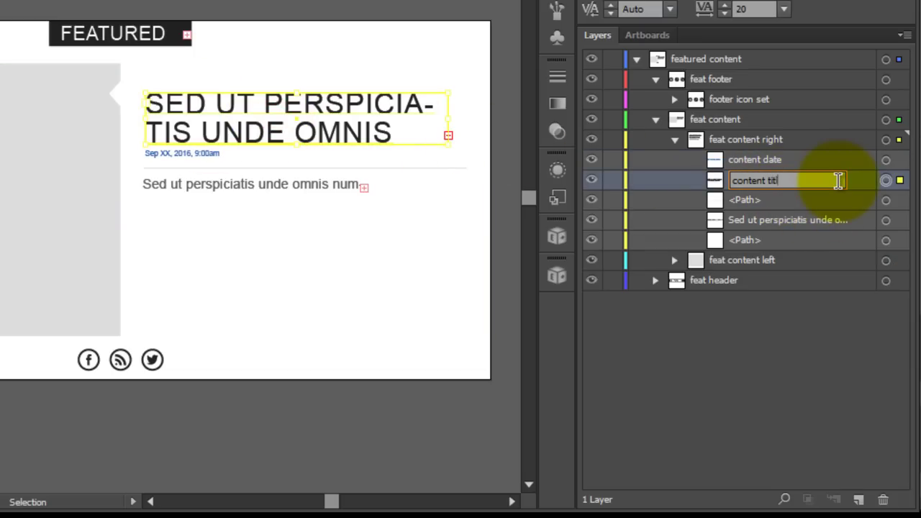
pyautogui.press('Return')
# Rename the thin divider line path in feat content right as "content divider".
pyautogui.click(743, 200)
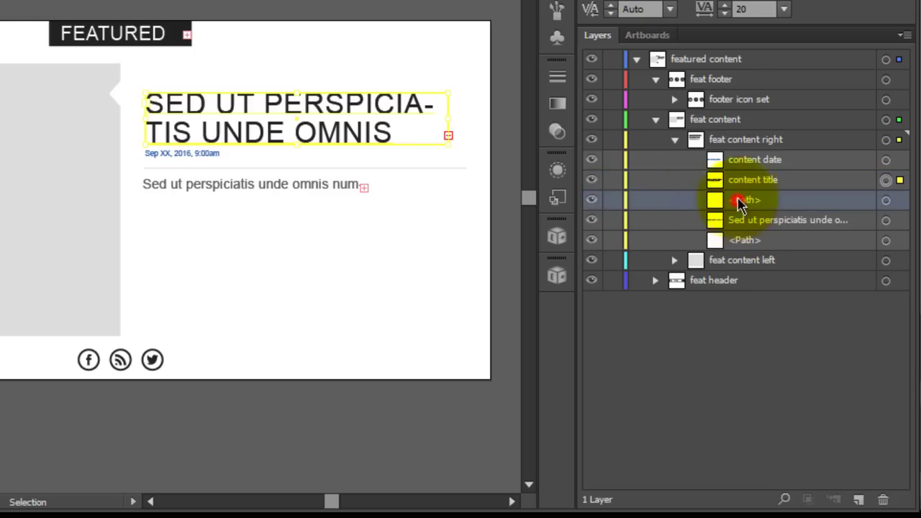
pyautogui.click(590, 201)
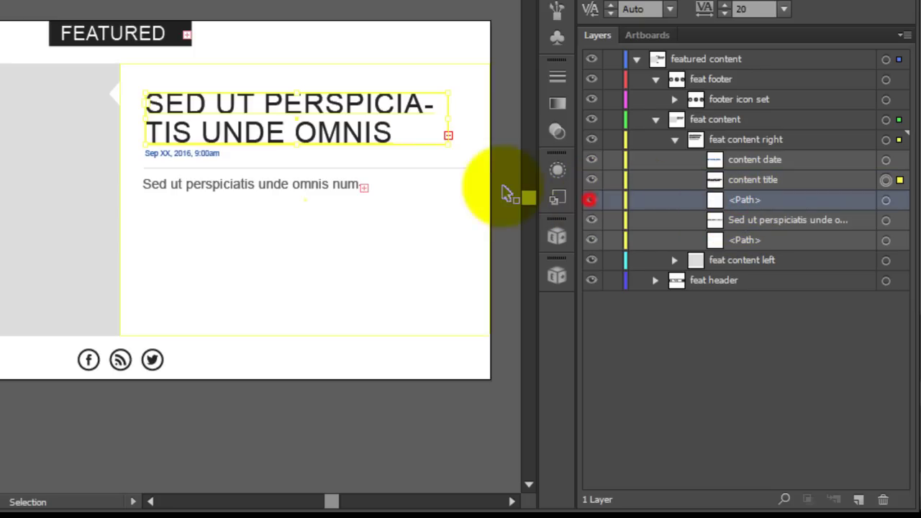
pyautogui.doubleClick(746, 200)
pyautogui.write('content divider')
pyautogui.press('Return')
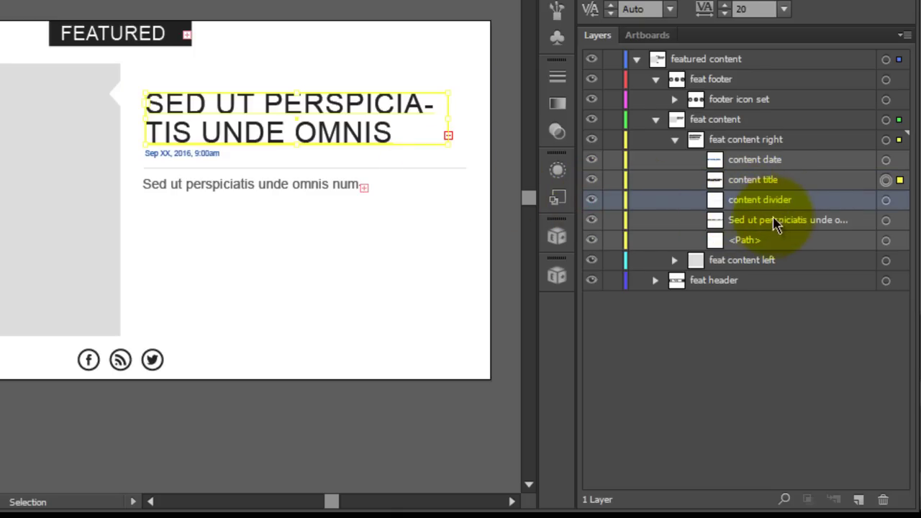
# Rename the body text item in feat content right as "content description".
pyautogui.click(775, 220)
pyautogui.click(761, 223)
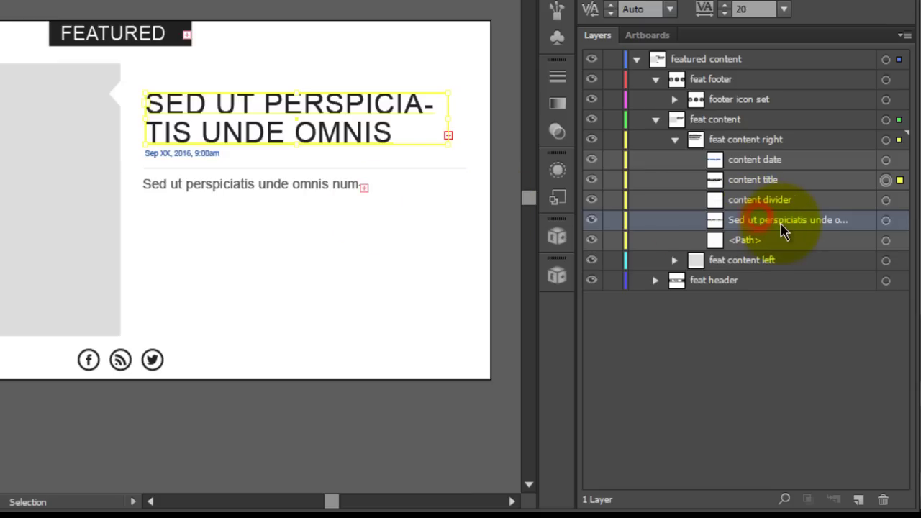
pyautogui.doubleClick(777, 227)
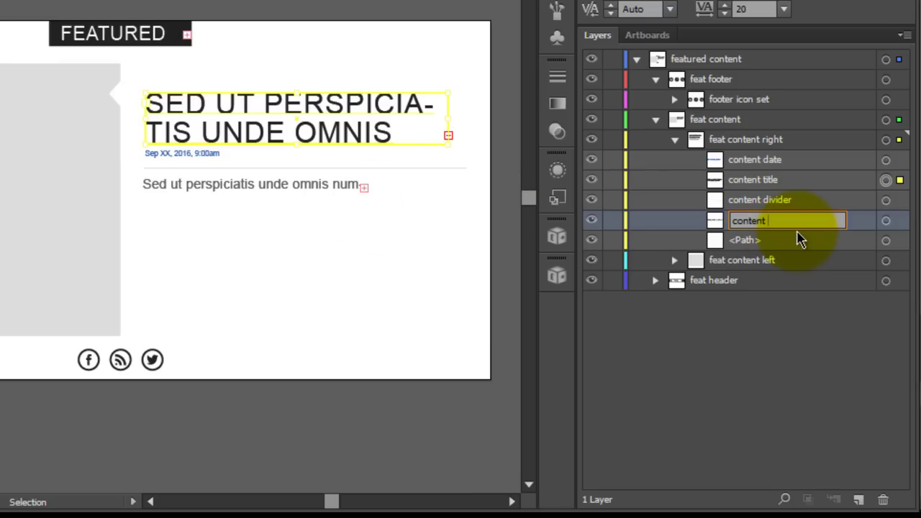
pyautogui.write('content description')
pyautogui.press('Return')
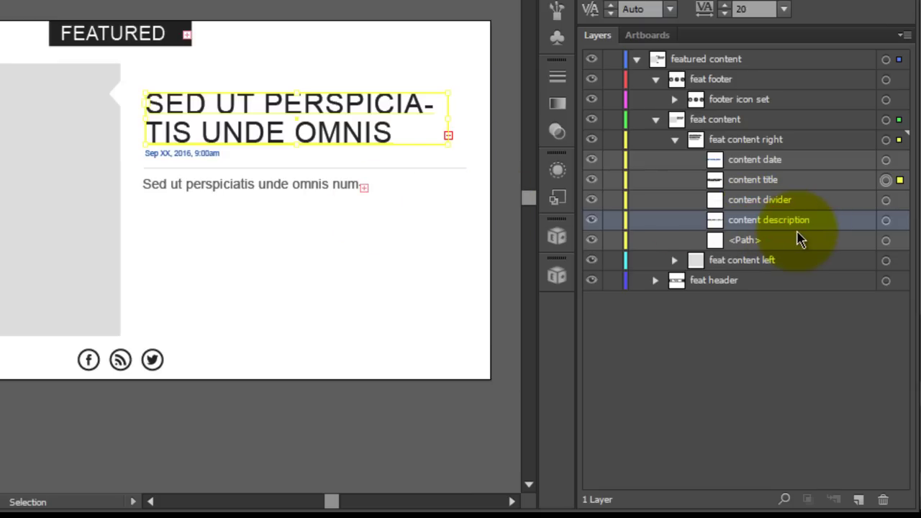
# Enlarge the content description text box to the divider's full width and down to near the lower edge of the content area.
pyautogui.click(315, 192)
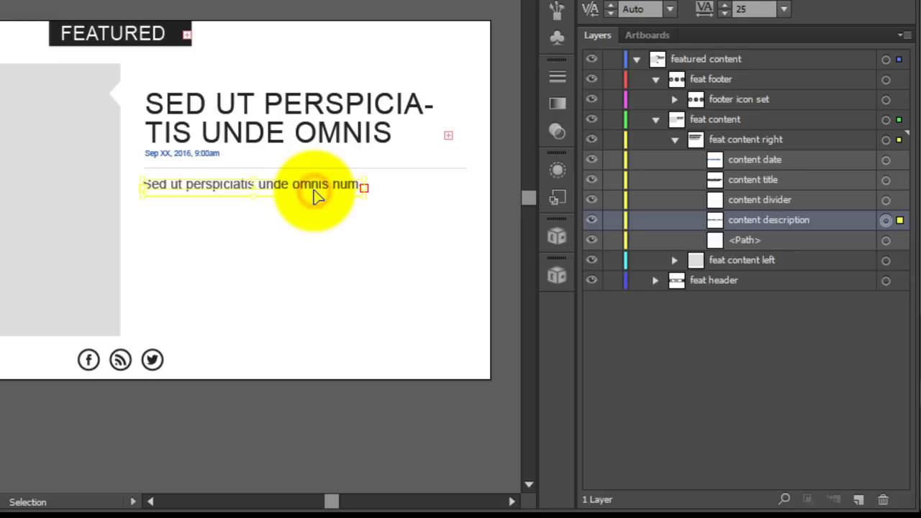
pyautogui.doubleClick(314, 186)
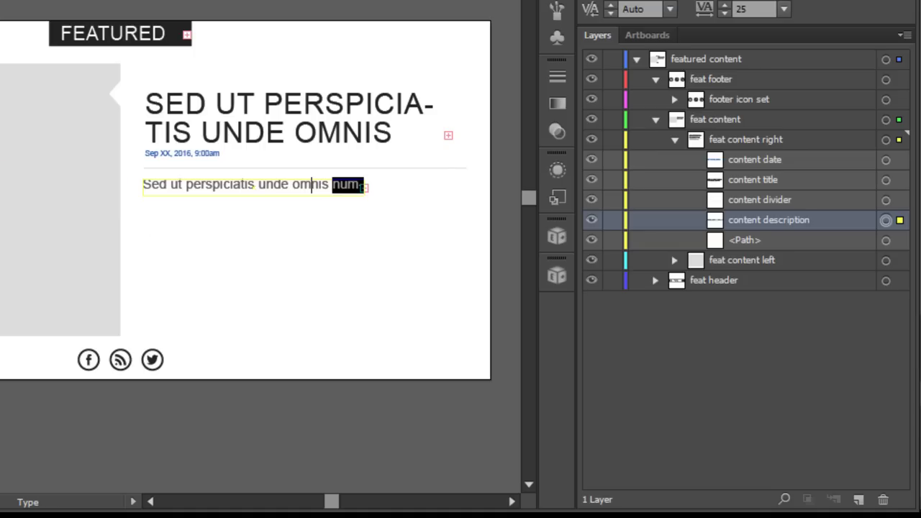
pyautogui.press('Escape')
pyautogui.moveTo(366, 200); pyautogui.dragTo(467, 325)
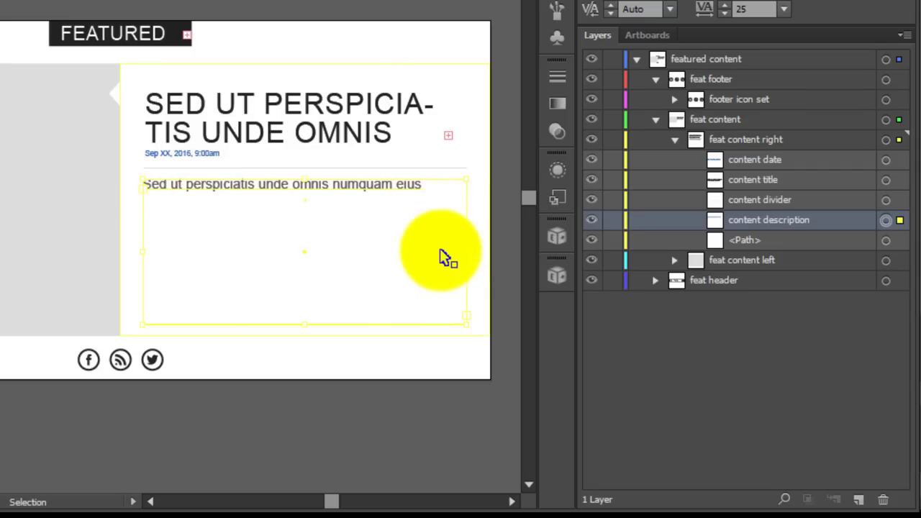
# Place point text reading "start typing" beside the FEATURED heading, stretch it by its bounding box, and undo the stretch and text.
pyautogui.click(303, 17)
pyautogui.click(223, 184)
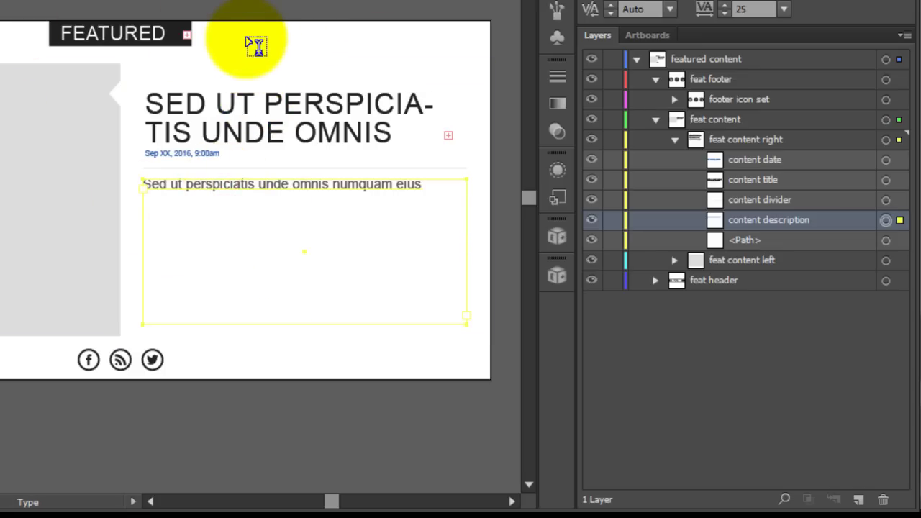
pyautogui.click(249, 42)
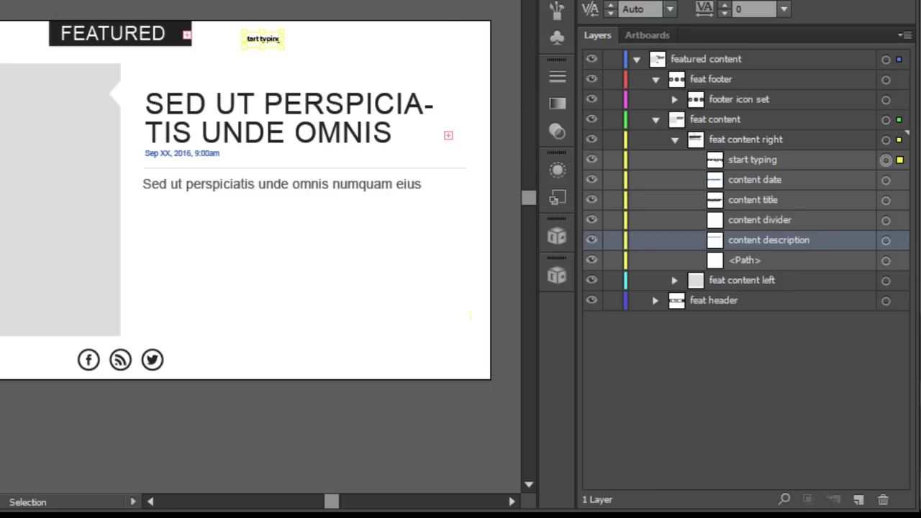
pyautogui.moveTo(277, 45); pyautogui.dragTo(397, 61)
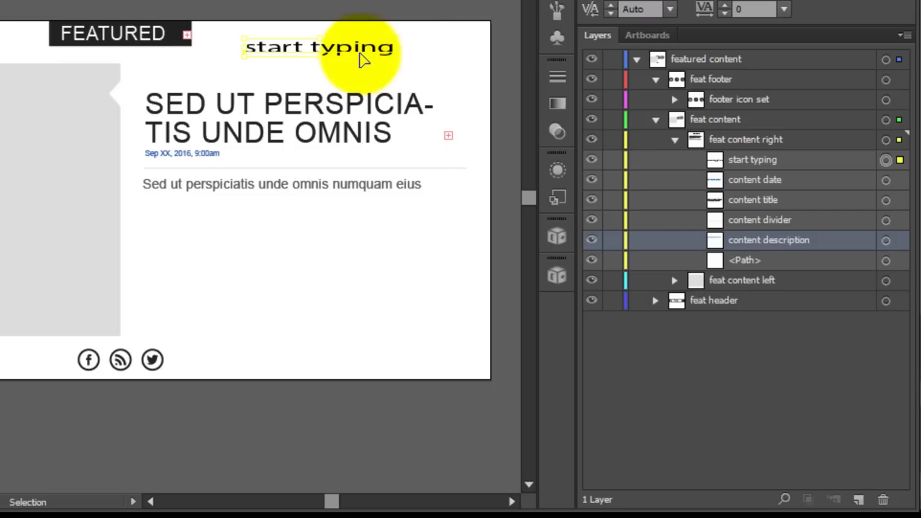
pyautogui.hotkey('ctrl', 'z')
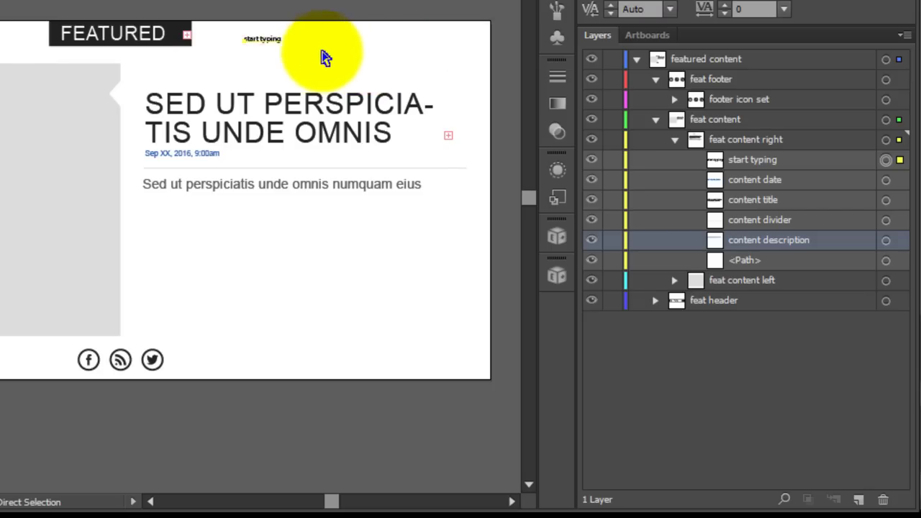
pyautogui.hotkey('ctrl', 'z')
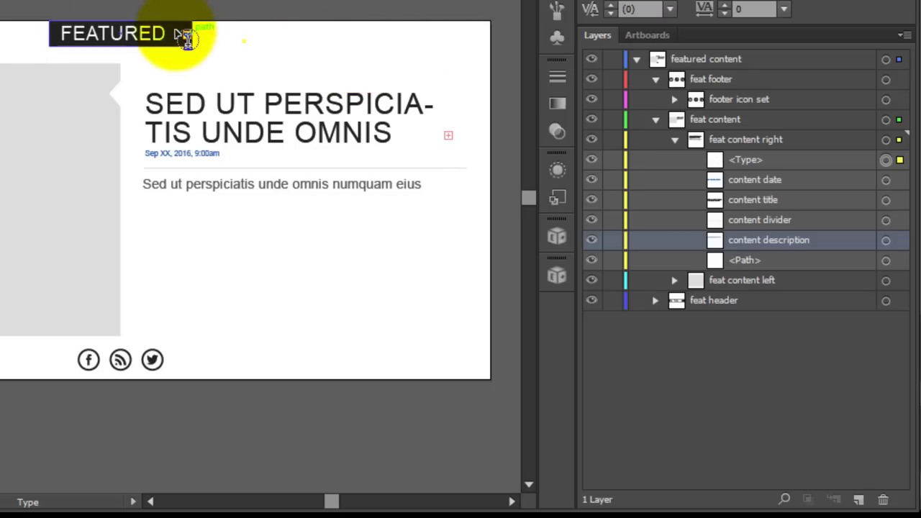
# Draw an area text box beside the FEATURED heading, enter "start typing", try resizing the box, and undo these changes.
pyautogui.moveTo(221, 37); pyautogui.dragTo(376, 42)
pyautogui.click(261, 41)
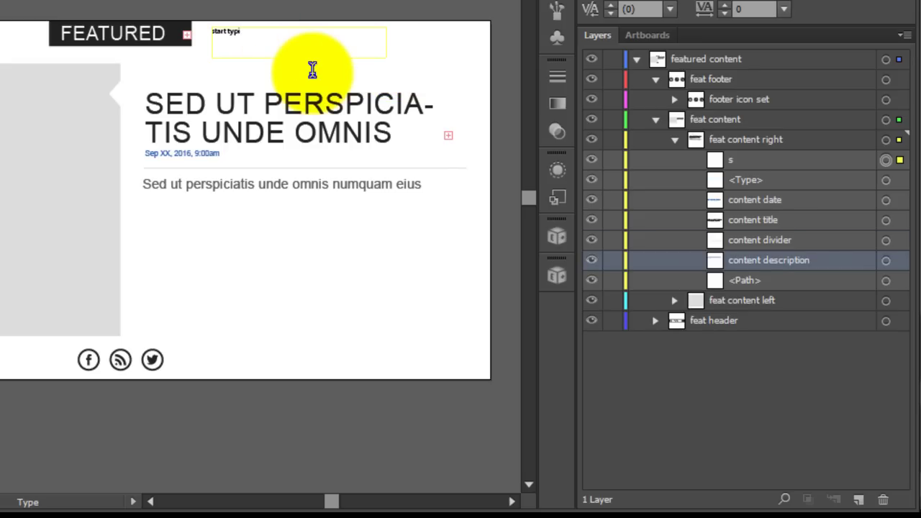
pyautogui.write('start typing')
pyautogui.press('Escape')
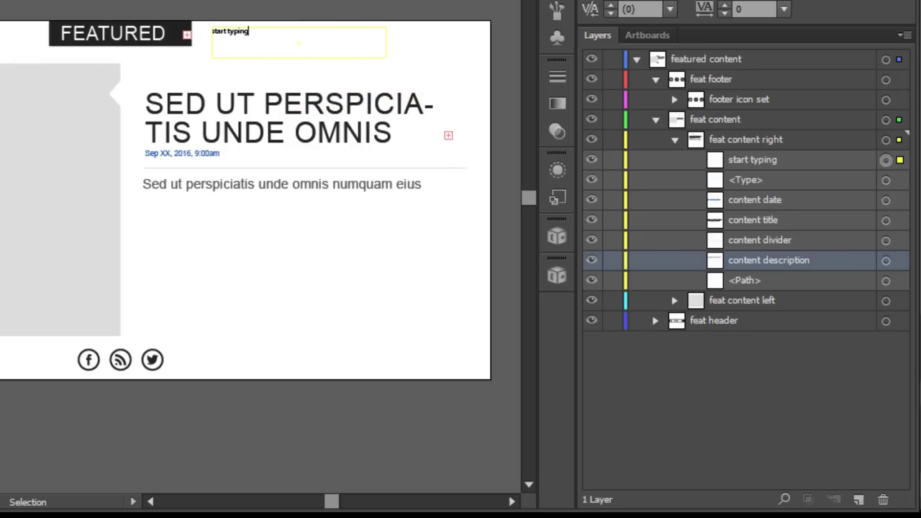
pyautogui.moveTo(387, 59); pyautogui.dragTo(298, 52)
pyautogui.hotkey('ctrl', 'z')
pyautogui.hotkey('ctrl', 'z')
pyautogui.hotkey('ctrl', 'z')
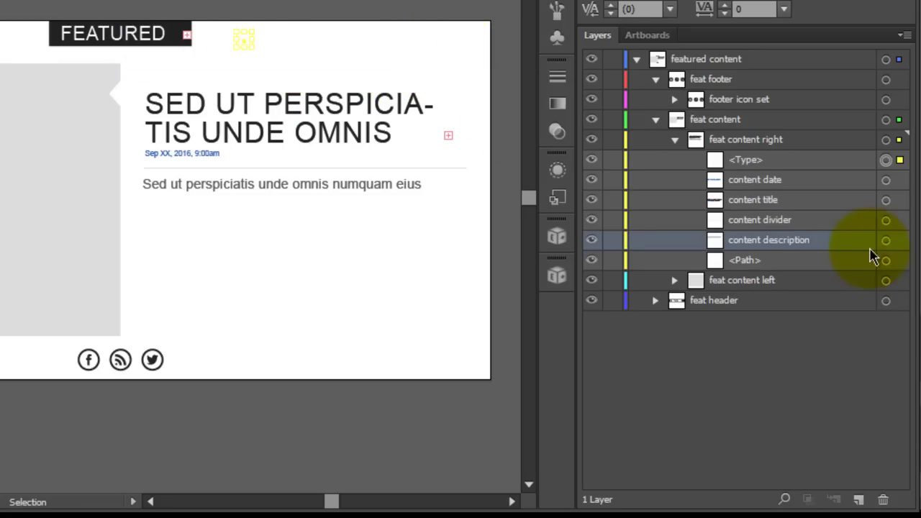
# Rename the white background path in feat content right as "content right bg".
pyautogui.click(368, 186)
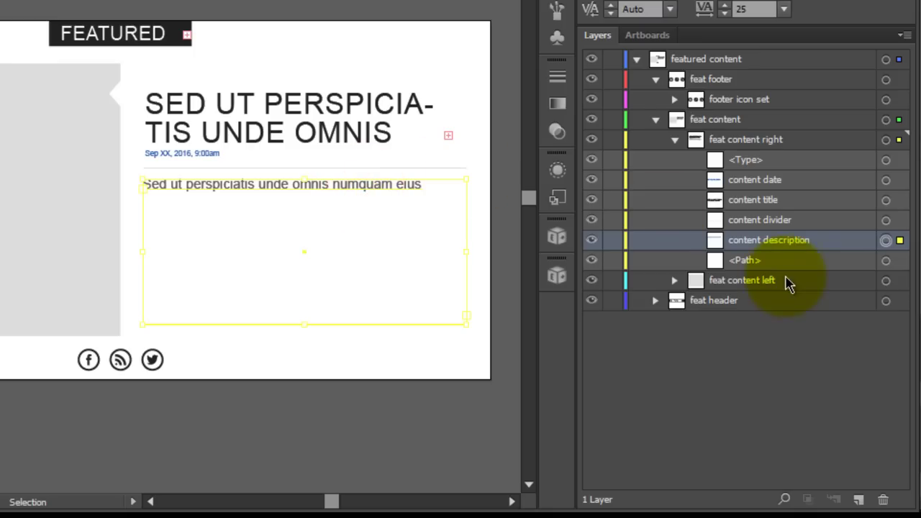
pyautogui.click(750, 261)
pyautogui.click(892, 261)
pyautogui.click(745, 261)
pyautogui.doubleClick(752, 261)
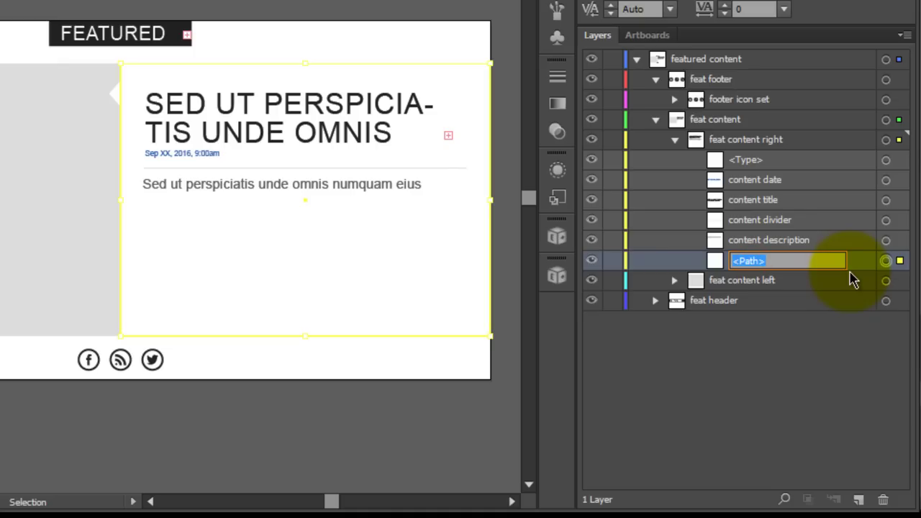
pyautogui.write('content right ')
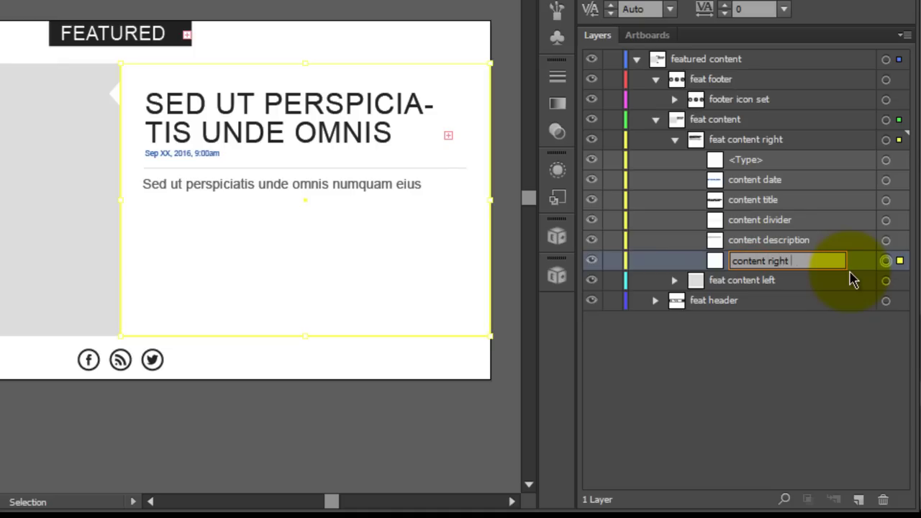
pyautogui.write('bg')
pyautogui.press('Return')
# Delete the empty type item from feat content right and collapse that sublayer.
pyautogui.click(770, 159)
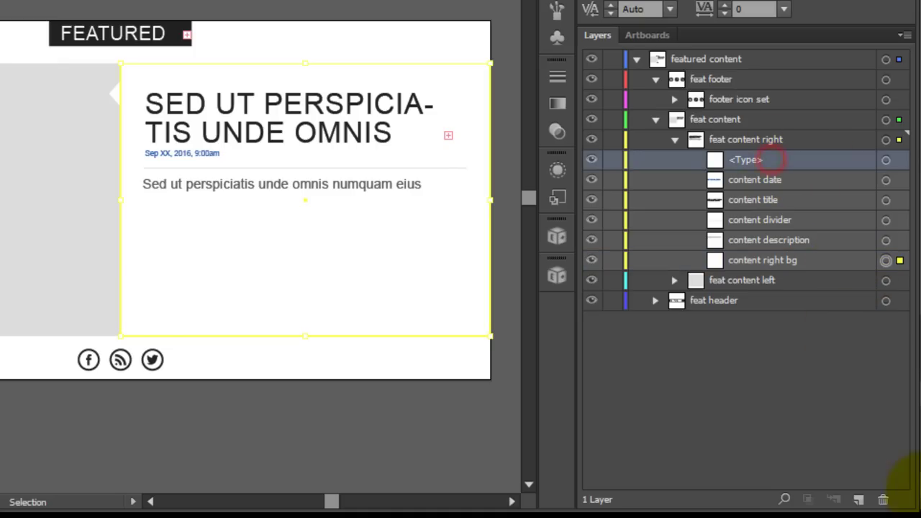
pyautogui.click(883, 499)
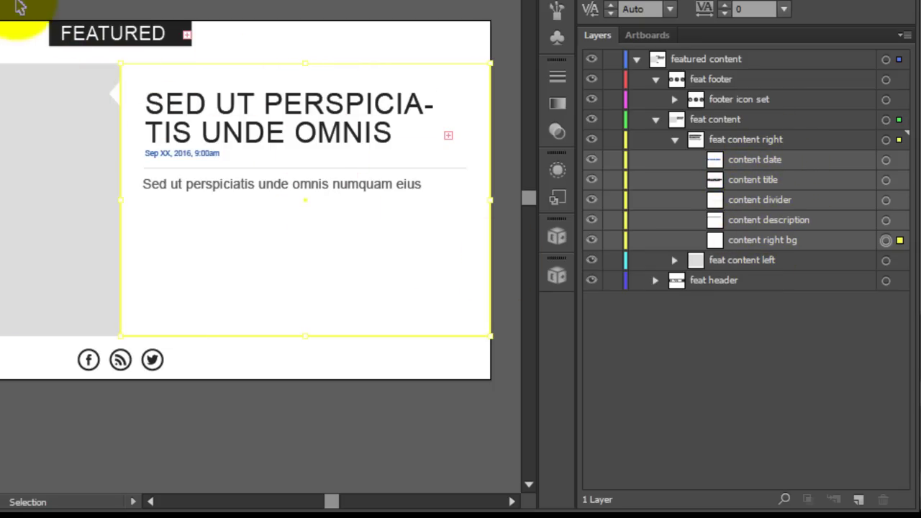
pyautogui.click(184, 40)
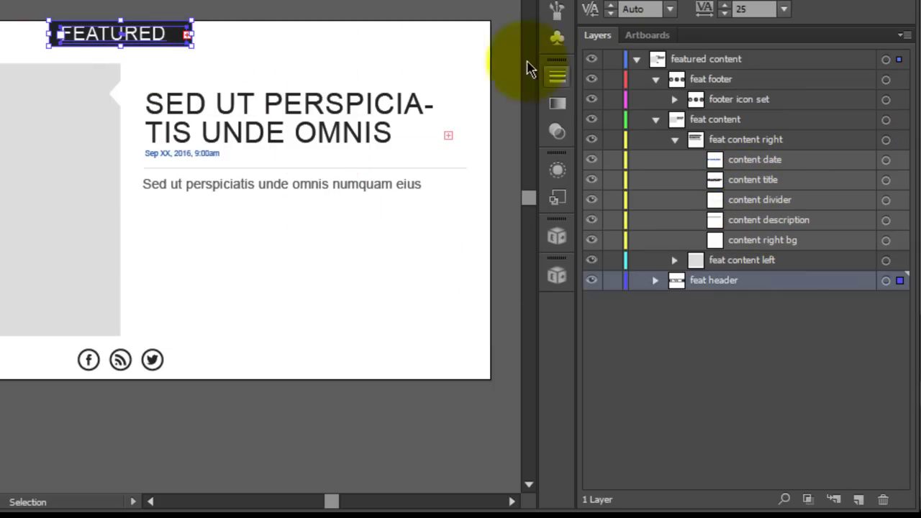
pyautogui.click(673, 139)
# Expand feat header and rename its dark background path as "header bg".
pyautogui.click(656, 179)
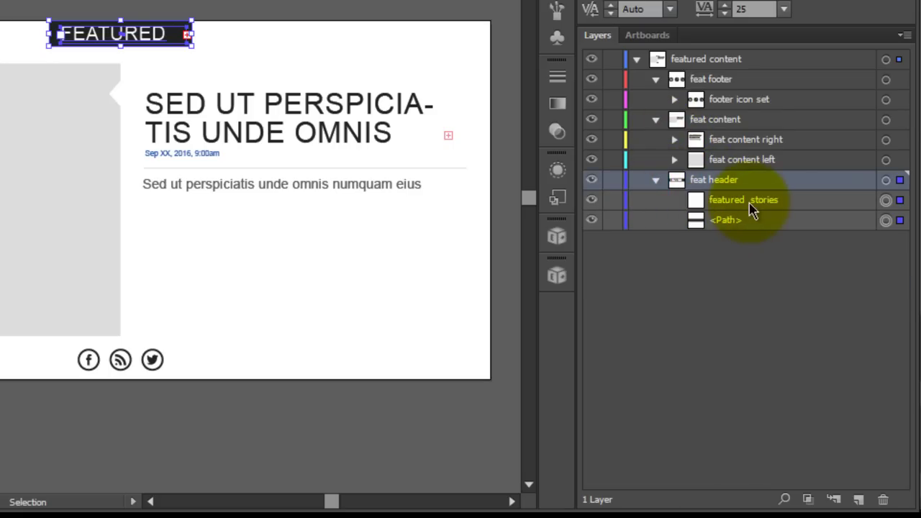
pyautogui.doubleClick(727, 221)
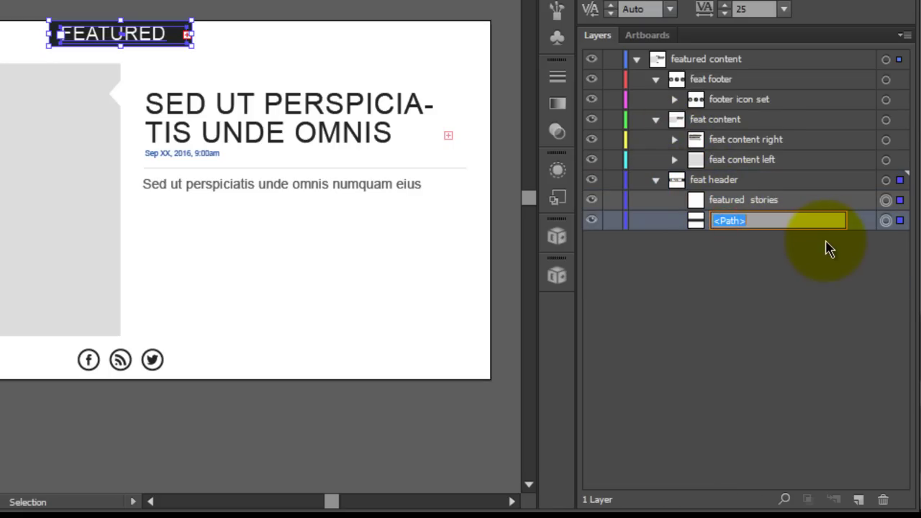
pyautogui.write('header bg')
pyautogui.press('Return')
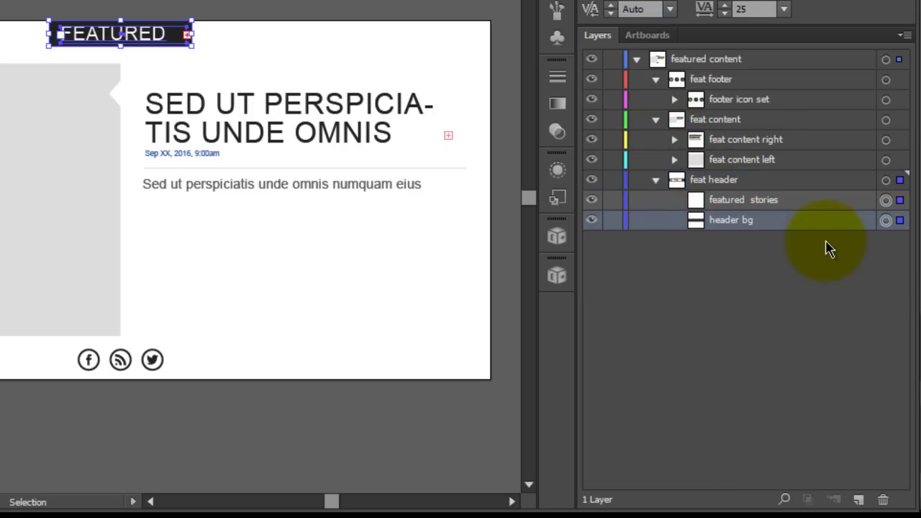
# Rename the featured stories text item as "header title", deselect the artwork and collapse feat header.
pyautogui.doubleClick(726, 201)
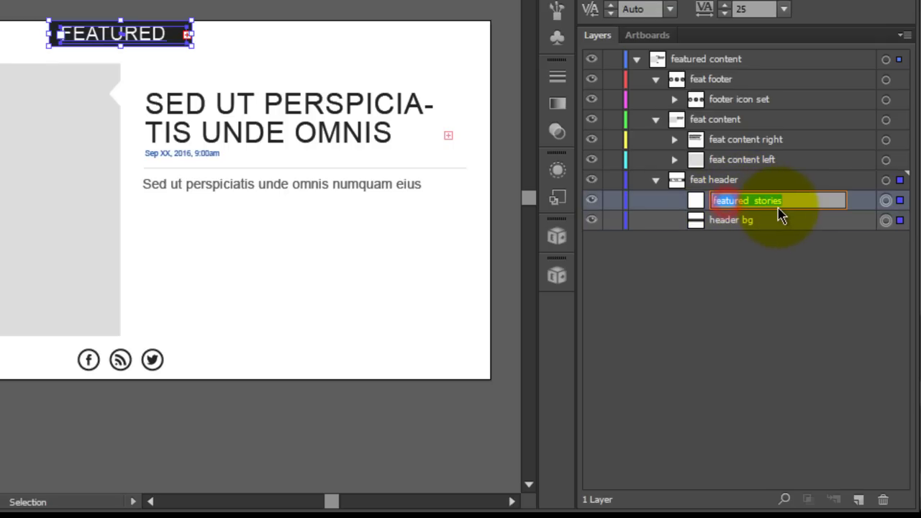
pyautogui.write('header titl')
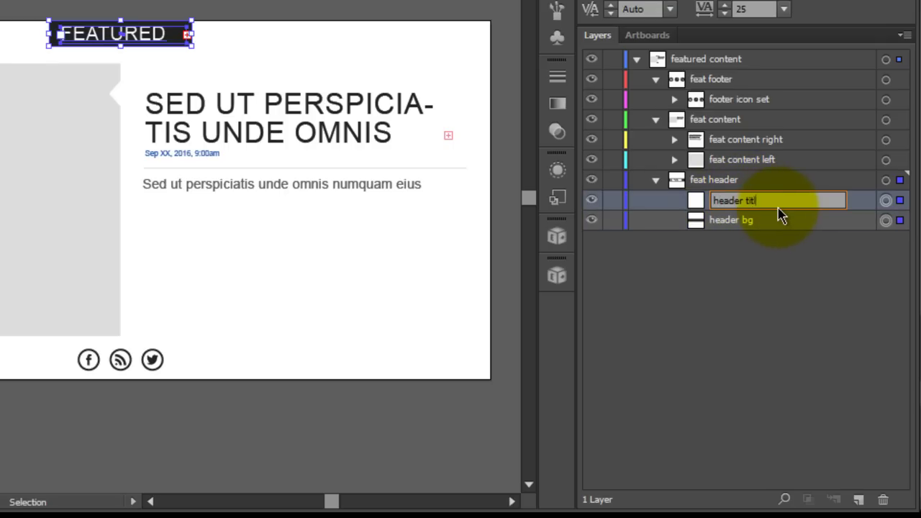
pyautogui.write('e')
pyautogui.press('Return')
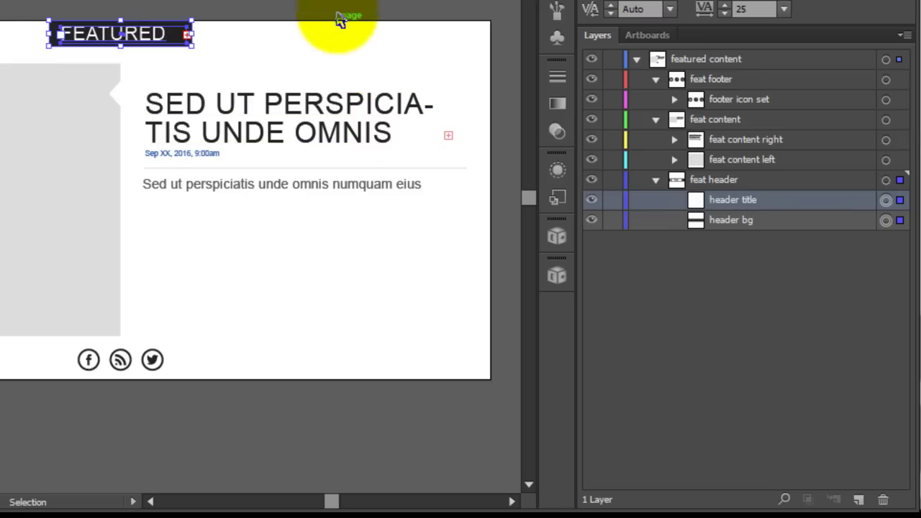
pyautogui.click(223, 9)
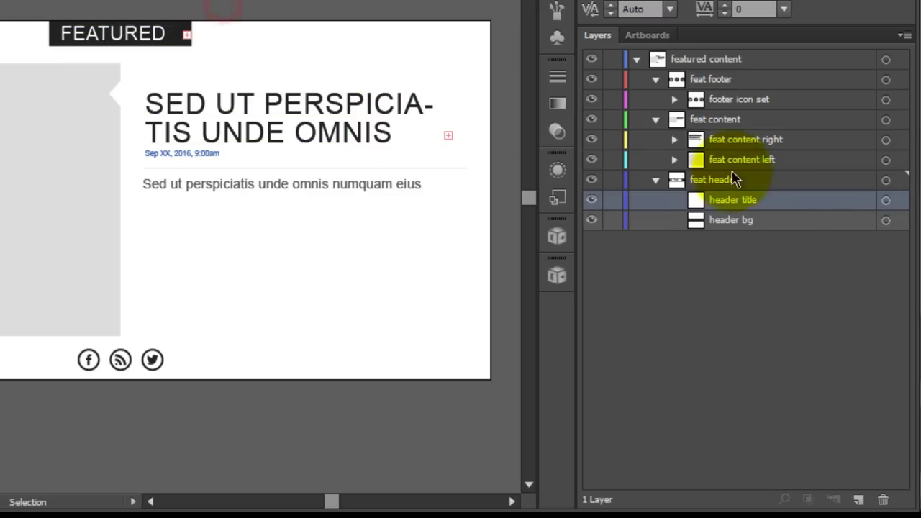
pyautogui.click(655, 180)
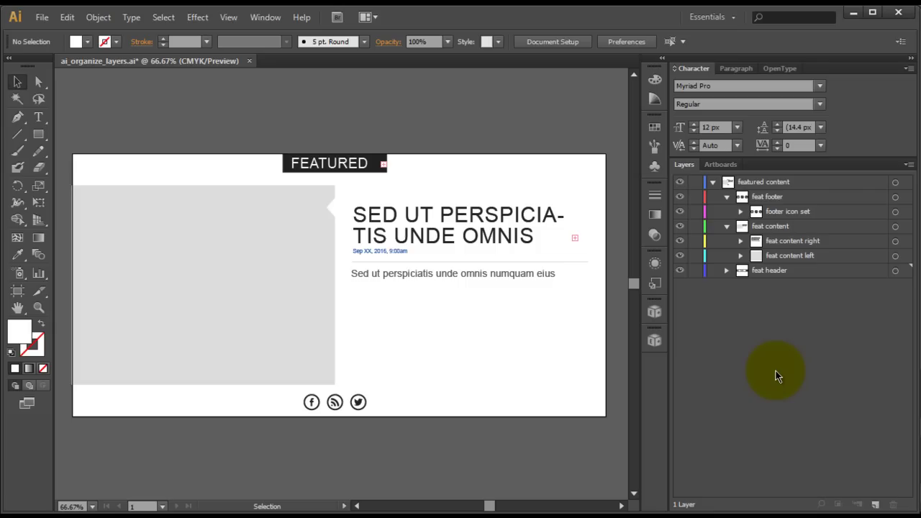
# Open the Export Kit export settings and choose HTML5 as the output type.
pyautogui.click(655, 341)
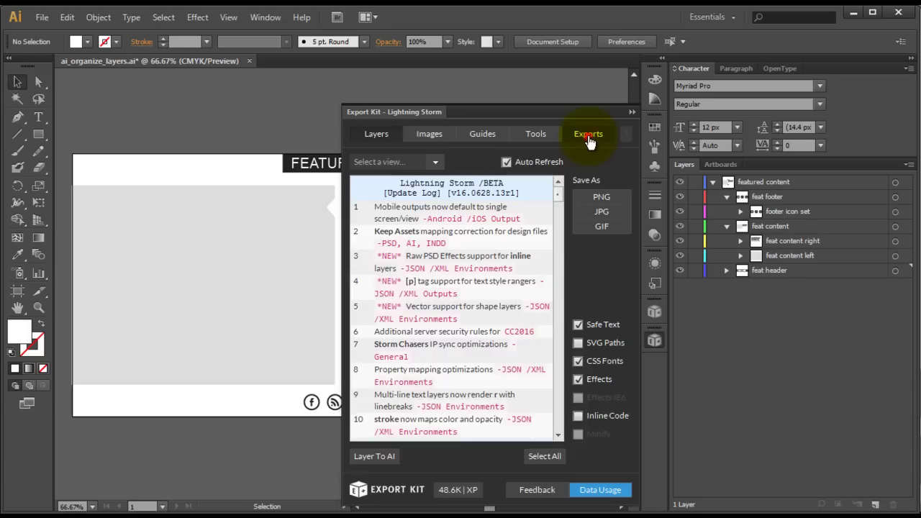
pyautogui.click(589, 136)
pyautogui.click(467, 162)
pyautogui.click(399, 214)
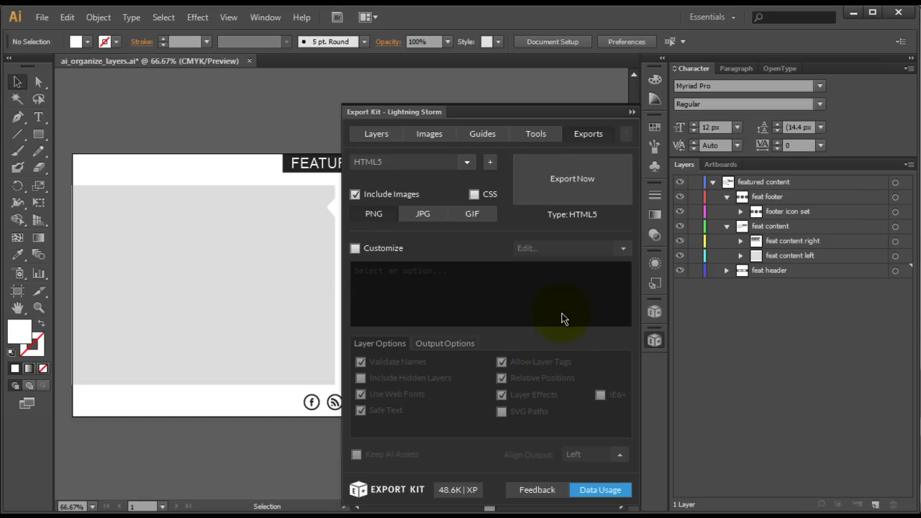
# Start the HTML5 export, cancel it, and save the document as ai_organize_layers_optimize.ai with the default Illustrator options.
pyautogui.click(581, 189)
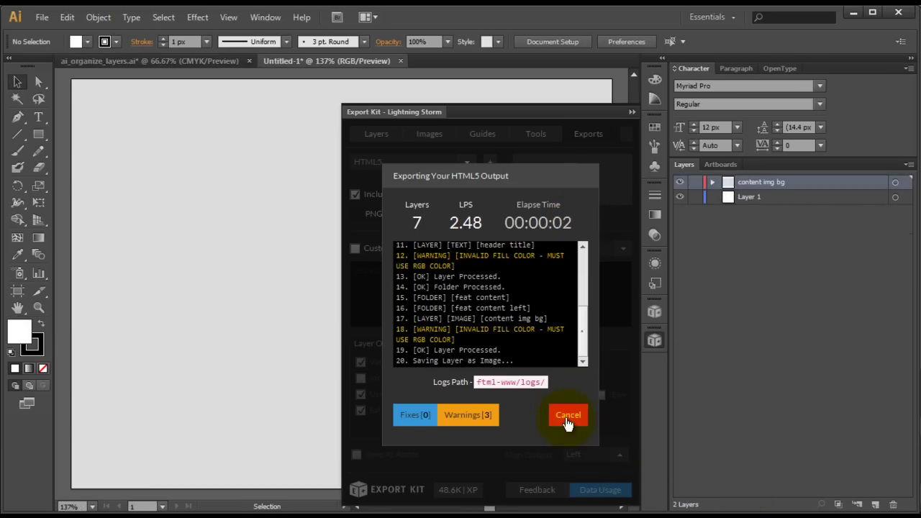
pyautogui.click(569, 416)
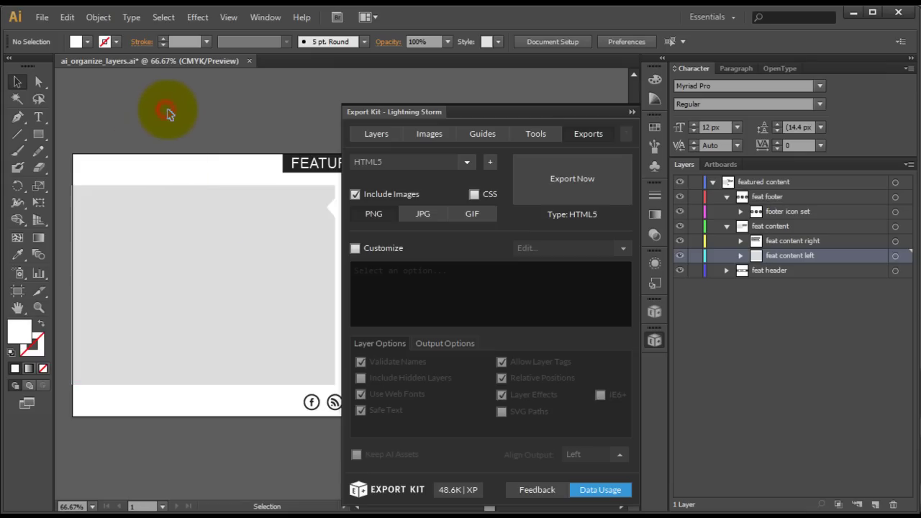
pyautogui.click(40, 16)
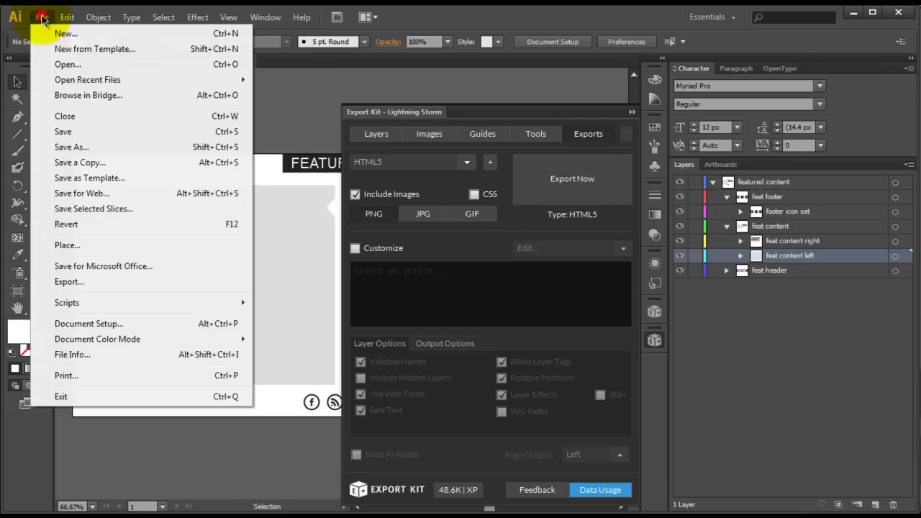
pyautogui.click(92, 147)
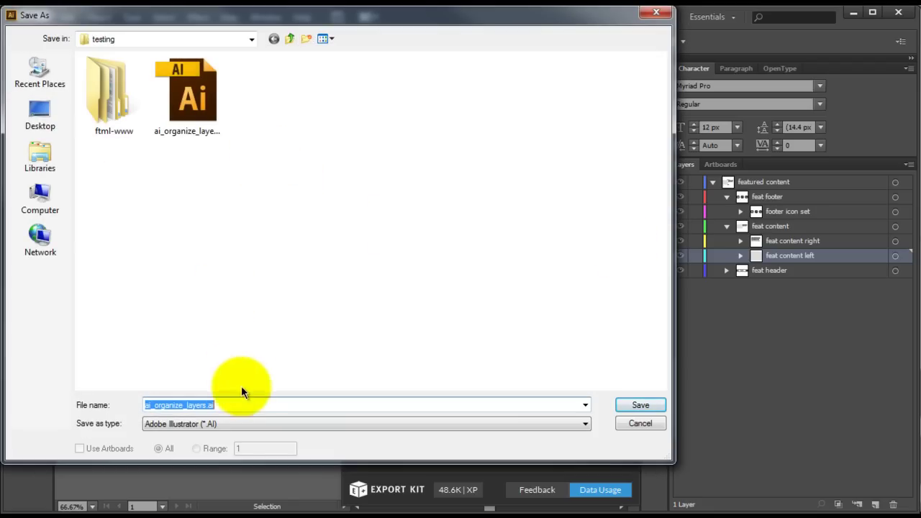
pyautogui.click(205, 403)
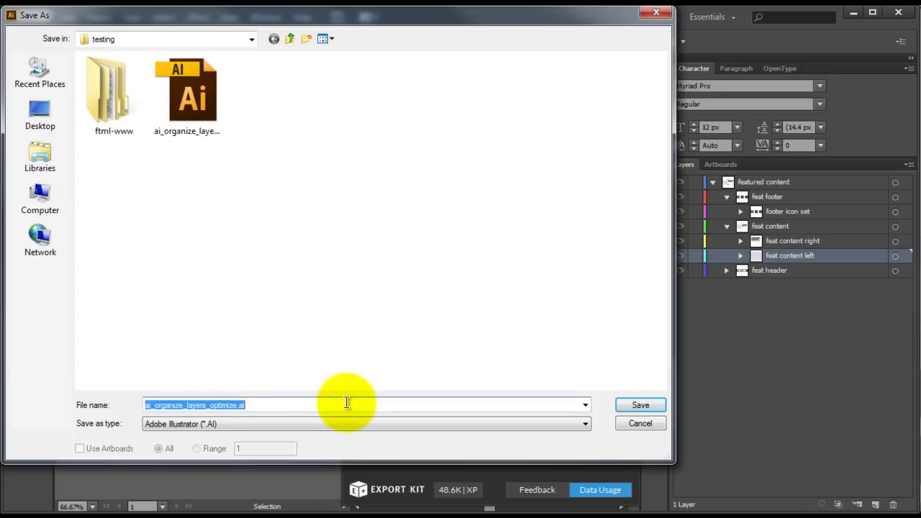
pyautogui.press('Return')
pyautogui.click(660, 508)
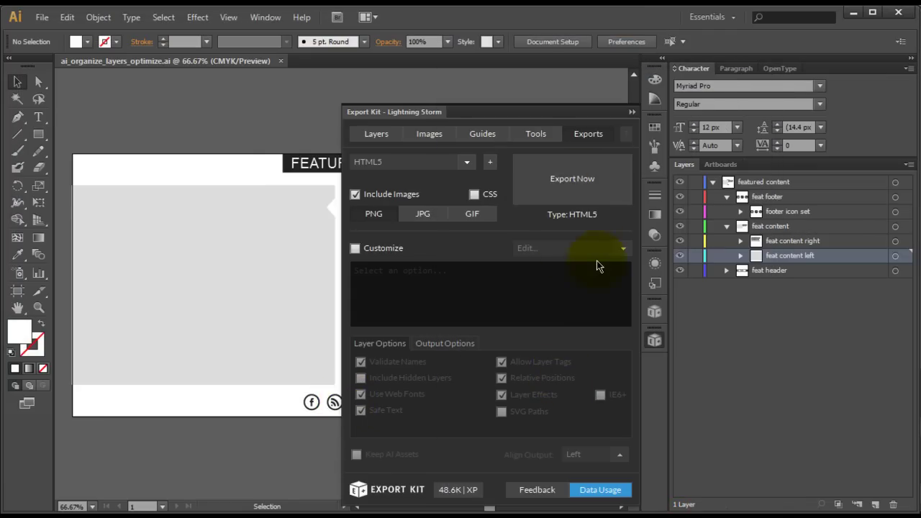
# Run the HTML5 export of the optimized document, dismiss the completion message and collapse Export Kit.
pyautogui.click(577, 185)
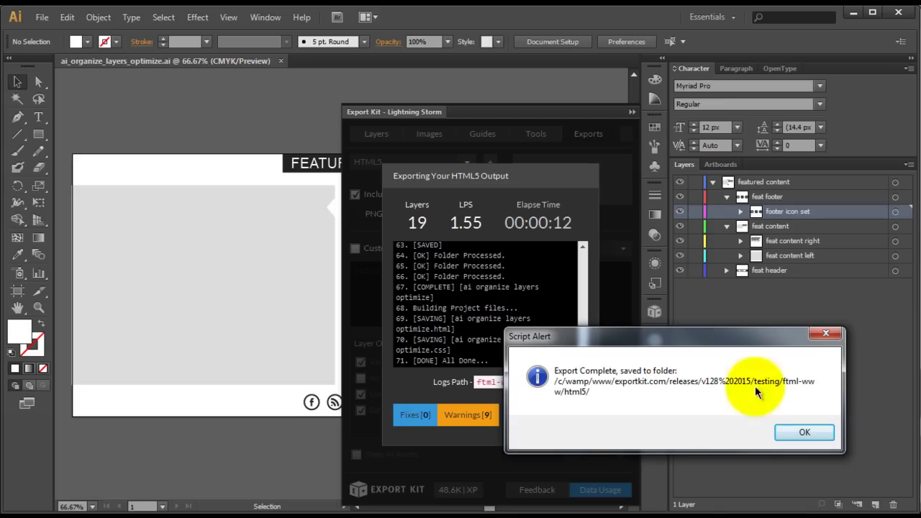
pyautogui.click(798, 432)
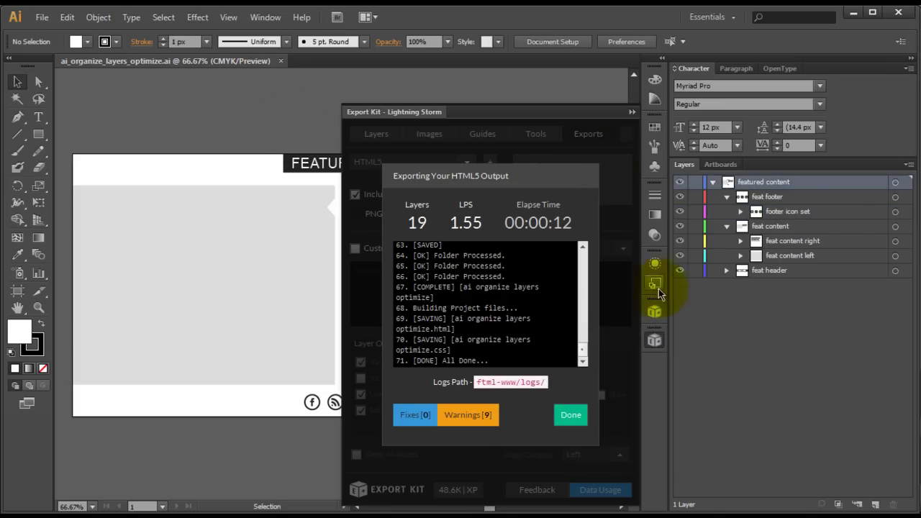
pyautogui.click(654, 341)
# Examine the divider line and the white background path of feat content right on the artboard, and deselect them.
pyautogui.click(487, 261)
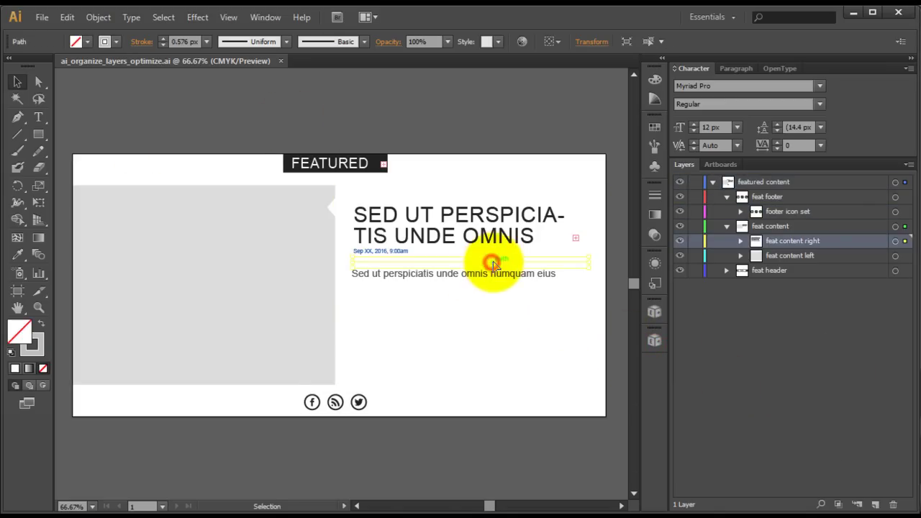
pyautogui.click(425, 320)
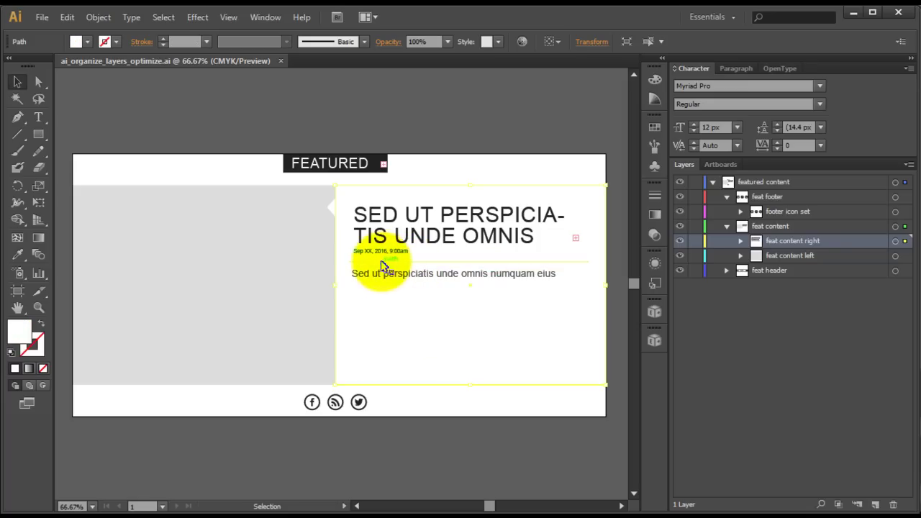
pyautogui.click(411, 261)
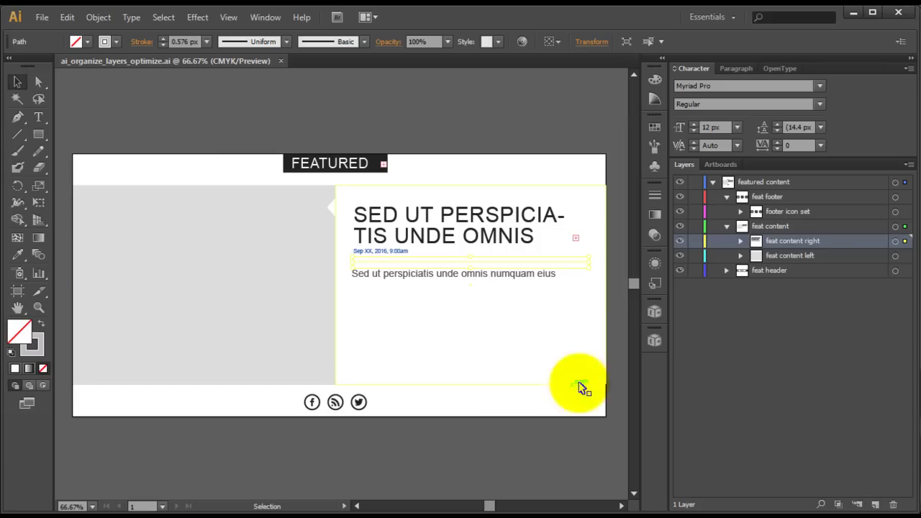
pyautogui.click(620, 369)
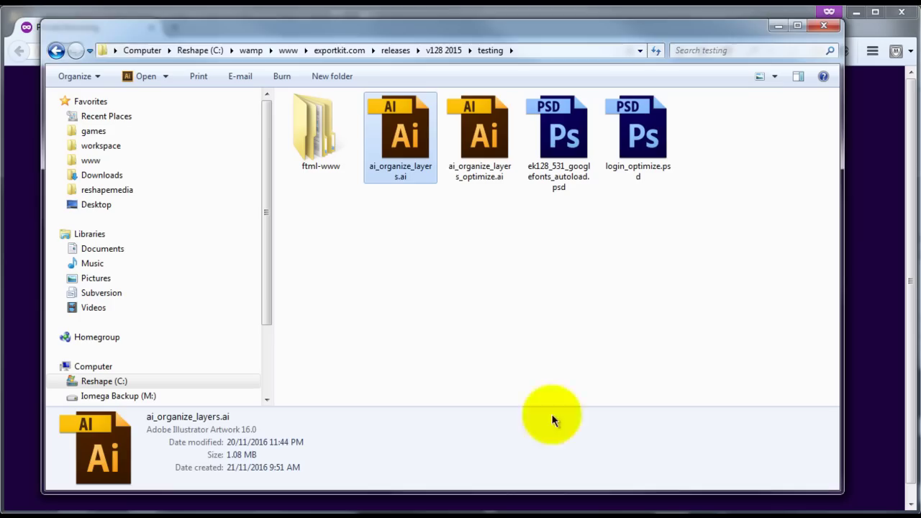
# Switch to Windows Explorer, open the html5 folder inside ftml-www and load the exported HTML page in the browser.
pyautogui.click(322, 135)
pyautogui.doubleClick(322, 135)
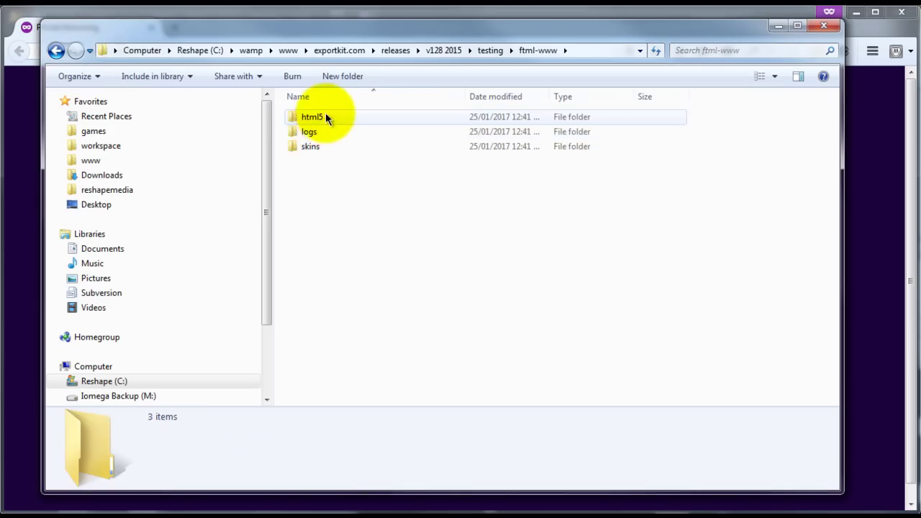
pyautogui.doubleClick(325, 117)
pyautogui.moveTo(387, 130); pyautogui.dragTo(30, 171)
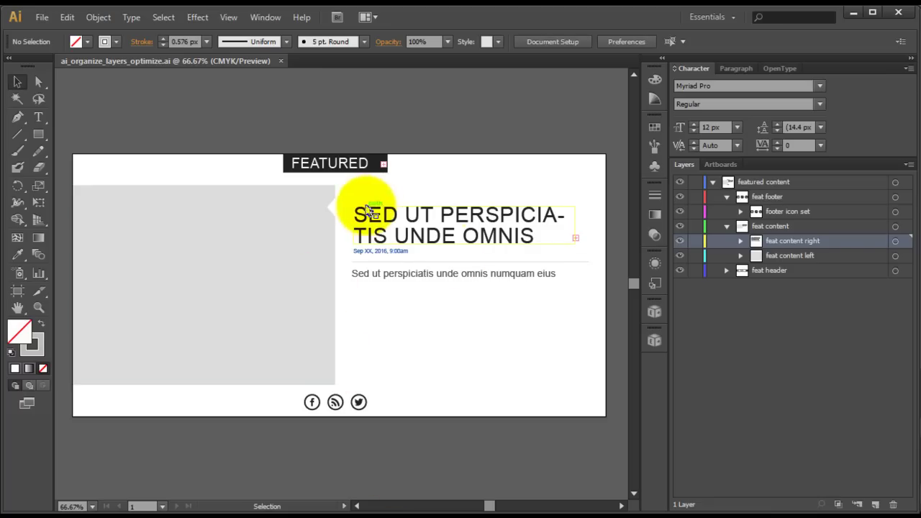
# Switch to Illustrator and change the document color mode to RGB Color.
pyautogui.click(41, 17)
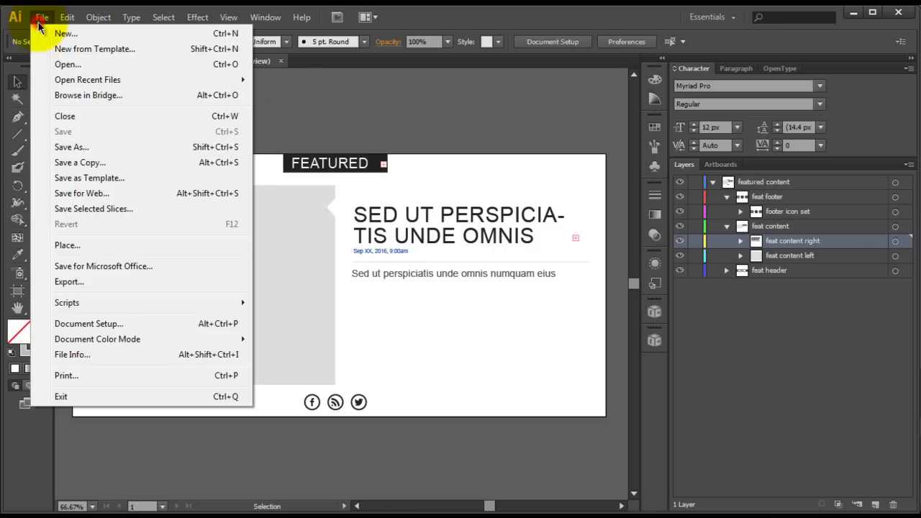
pyautogui.click(118, 347)
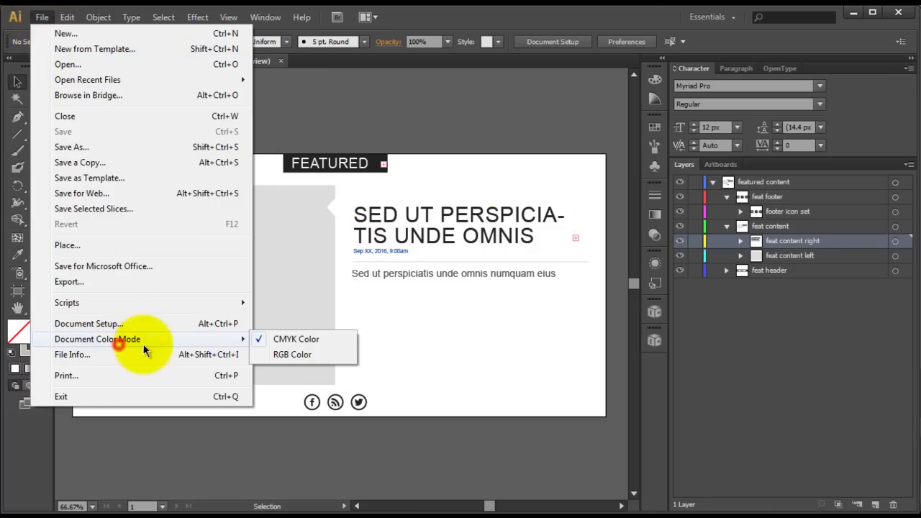
pyautogui.click(314, 360)
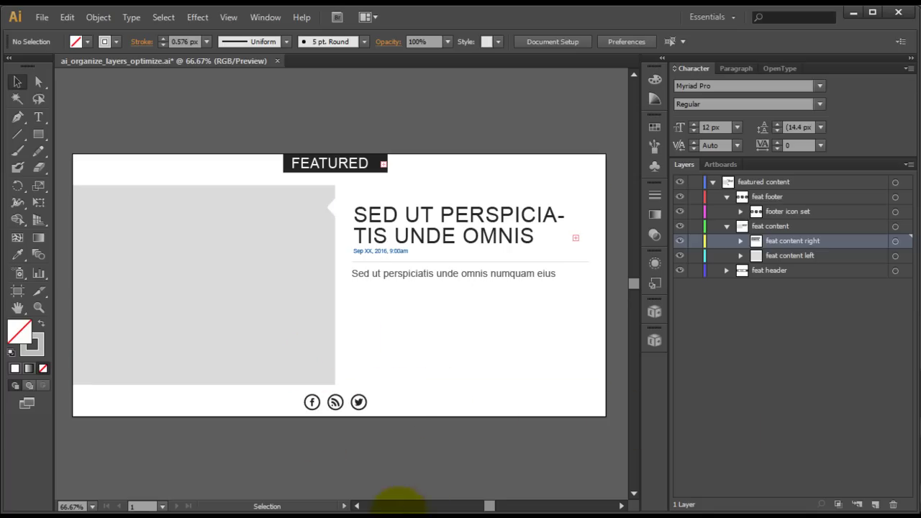
# Create a sublayer above the grey image background path in feat content left and name it "content img bg".
pyautogui.click(263, 323)
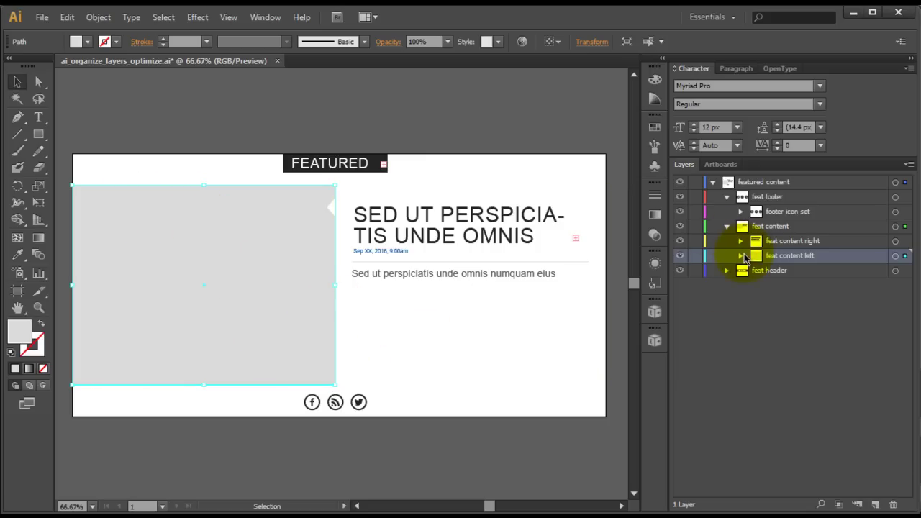
pyautogui.click(741, 255)
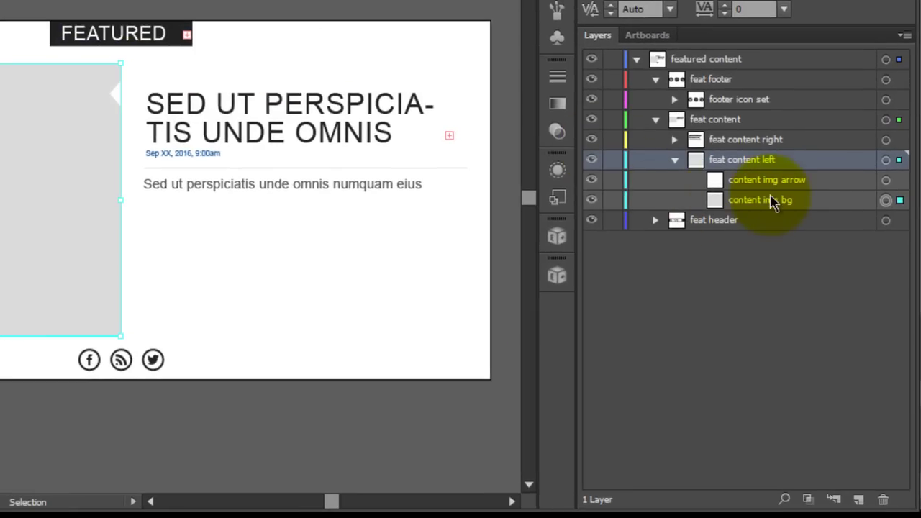
pyautogui.click(771, 202)
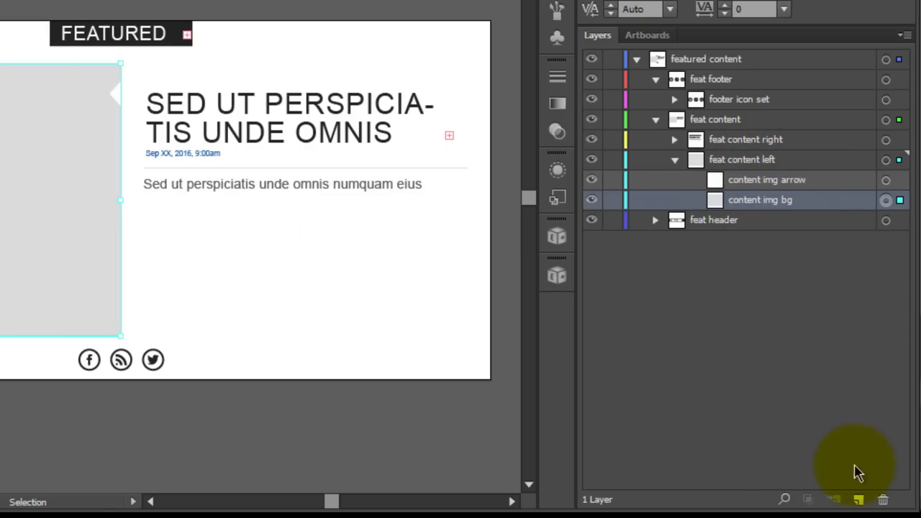
pyautogui.click(858, 499)
pyautogui.moveTo(737, 159); pyautogui.dragTo(737, 220)
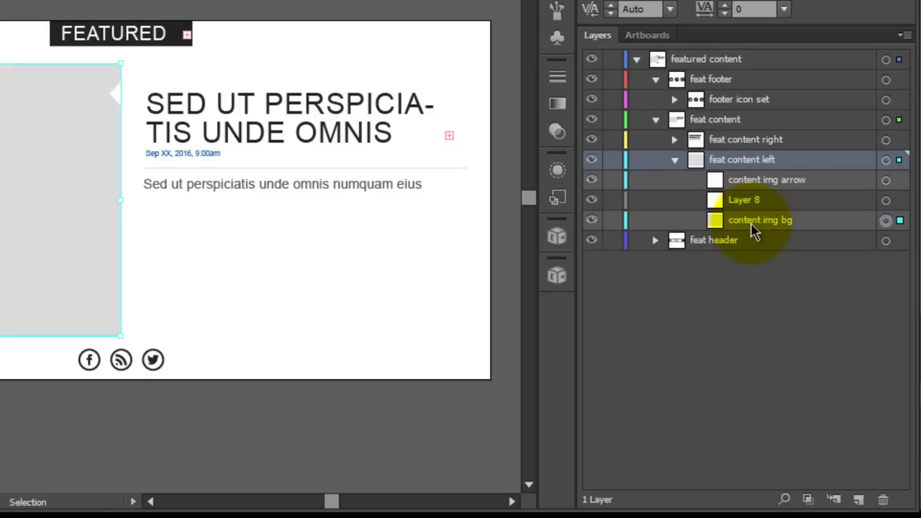
pyautogui.click(751, 225)
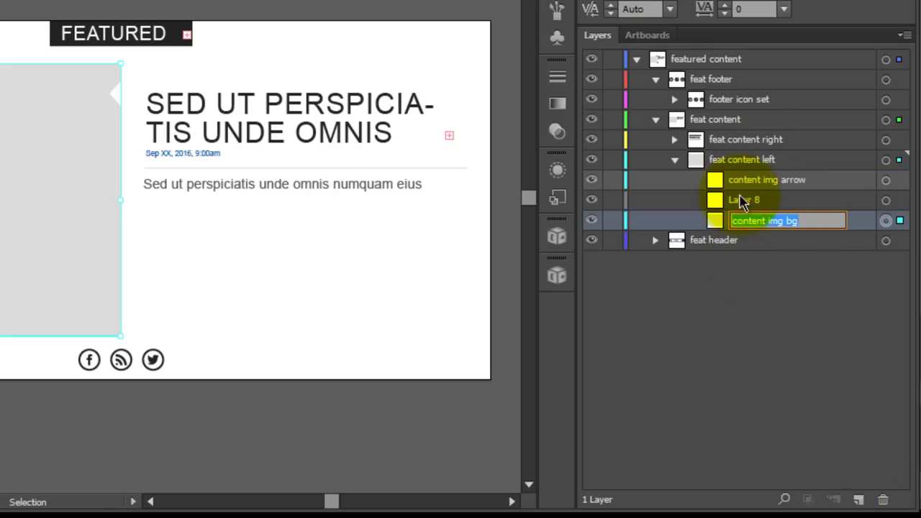
pyautogui.doubleClick(741, 200)
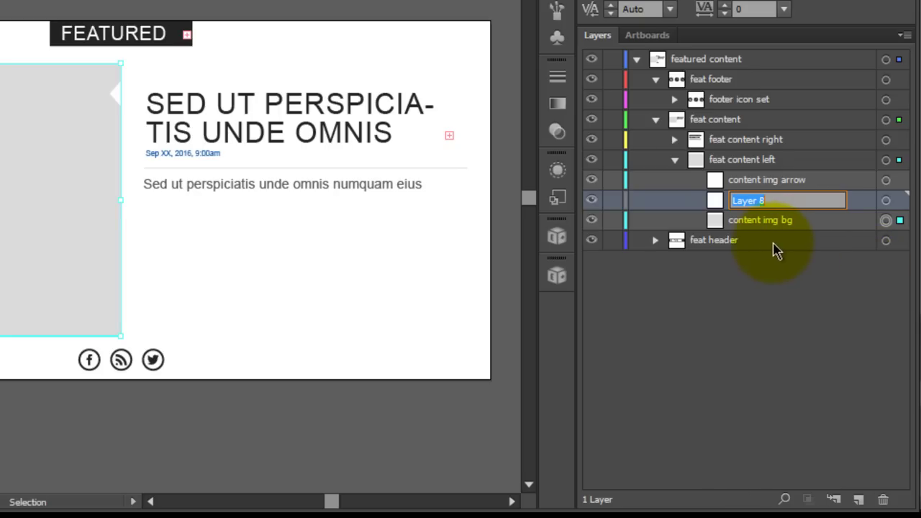
pyautogui.write('content img bg')
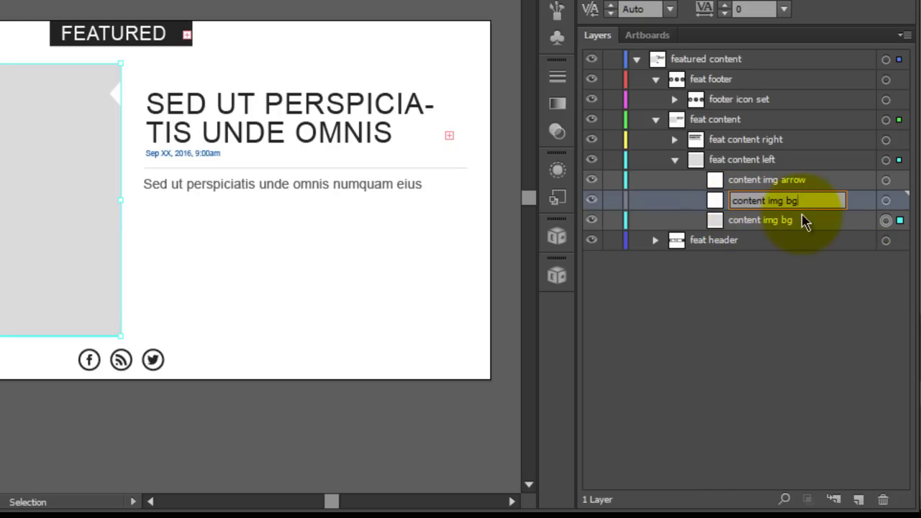
# Move the content img bg path into the content img bg sublayer, expand the sublayer to check it and collapse it.
pyautogui.click(753, 227)
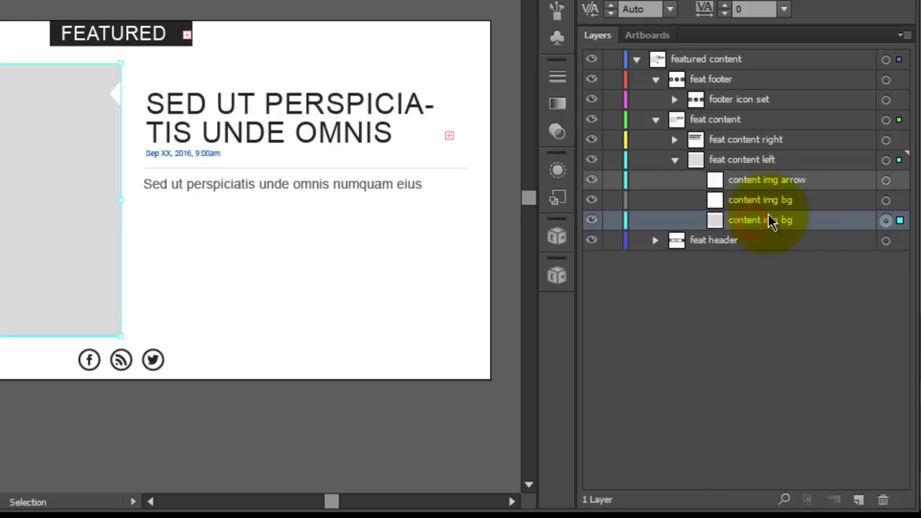
pyautogui.moveTo(740, 227); pyautogui.dragTo(760, 201)
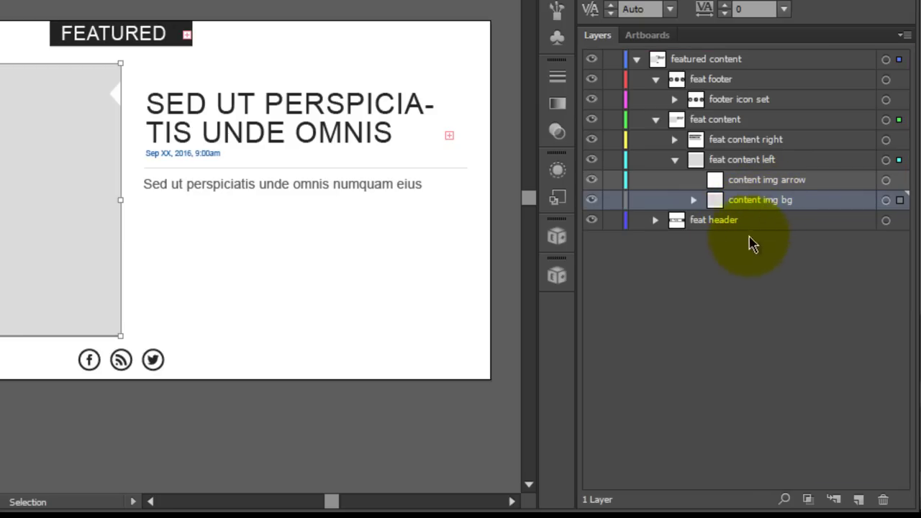
pyautogui.click(694, 200)
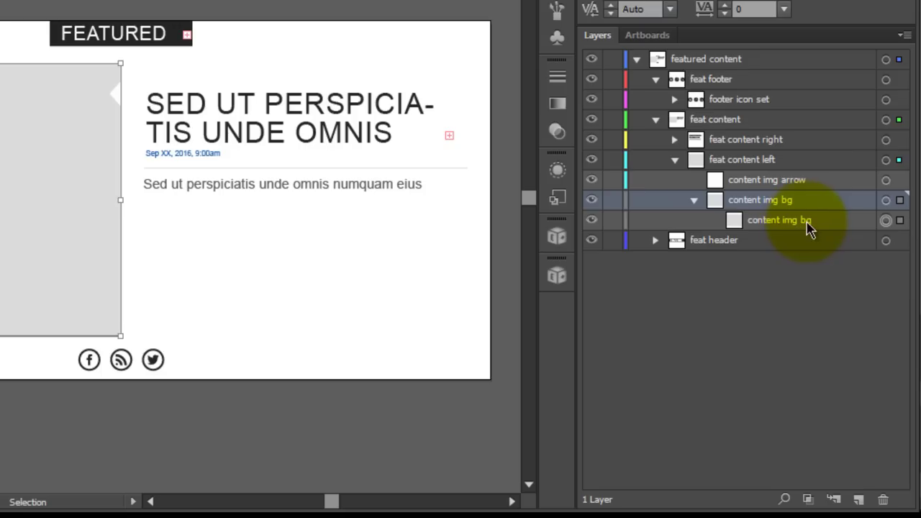
pyautogui.click(694, 200)
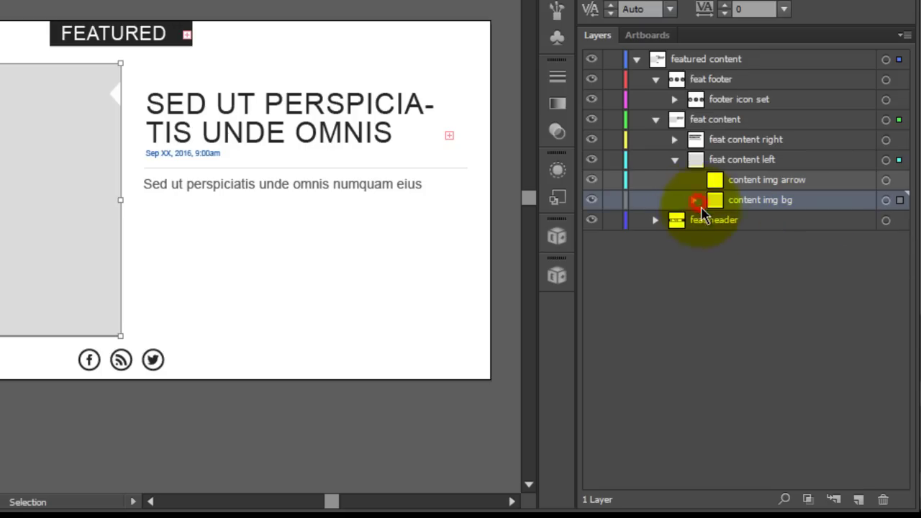
# Create a sublayer named "content img arrow" in feat content left and move the content img arrow path into it.
pyautogui.click(786, 184)
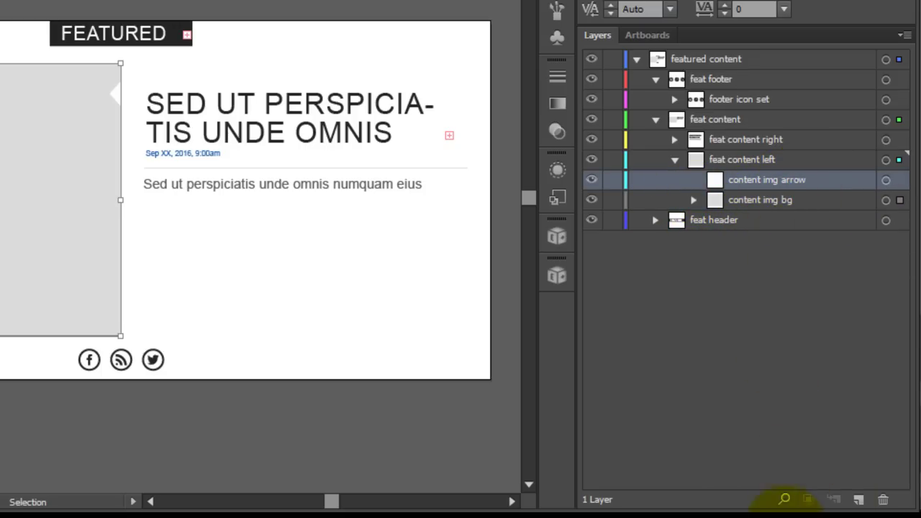
pyautogui.click(860, 498)
pyautogui.moveTo(720, 157); pyautogui.dragTo(737, 196)
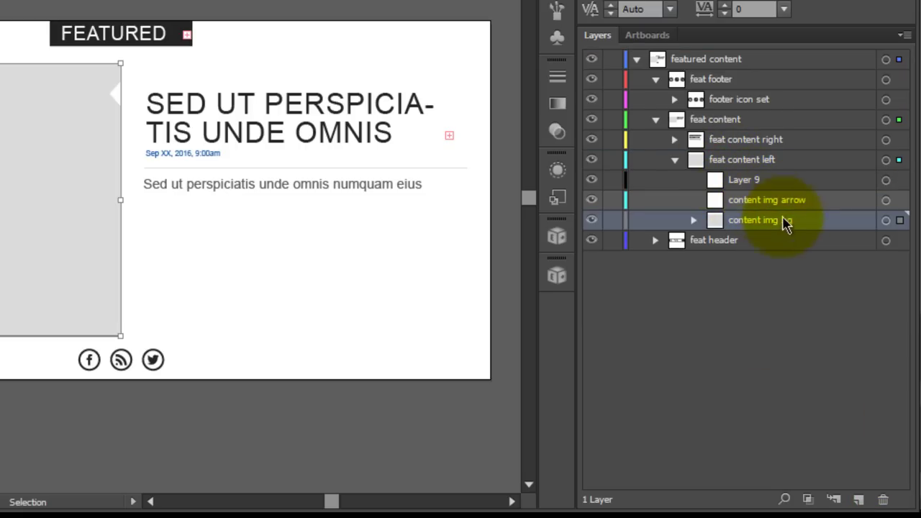
pyautogui.click(763, 205)
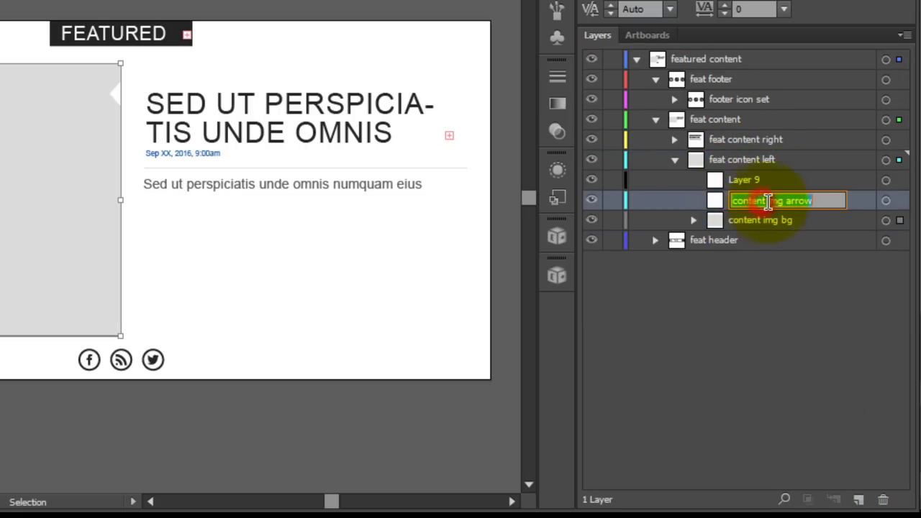
pyautogui.hotkey('ctrl', 'c')
pyautogui.doubleClick(744, 181)
pyautogui.hotkey('ctrl', 'v')
pyautogui.click(768, 203)
pyautogui.moveTo(767, 205)
pyautogui.mouseDown()
pyautogui.moveTo(762, 181)
pyautogui.moveTo(767, 189)
pyautogui.mouseUp()
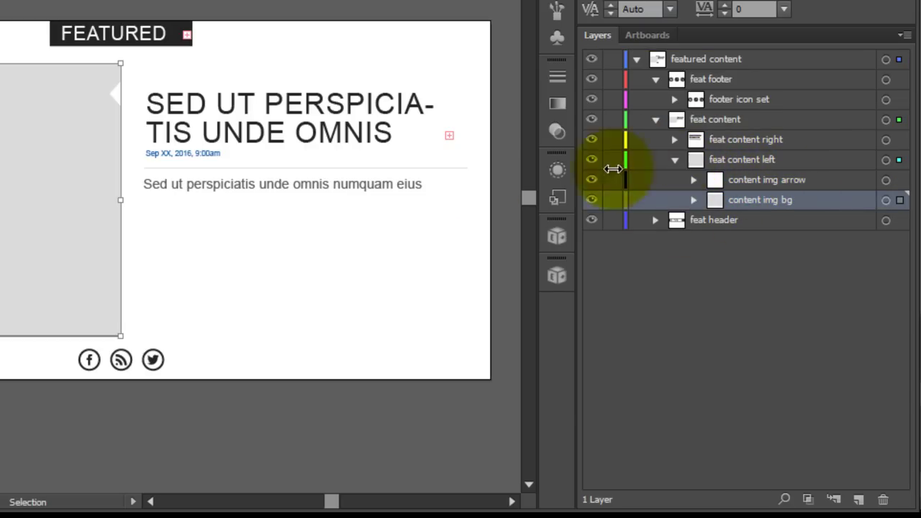
# Create a sublayer above the black banner path in feat header and name it "header bg".
pyautogui.click(187, 30)
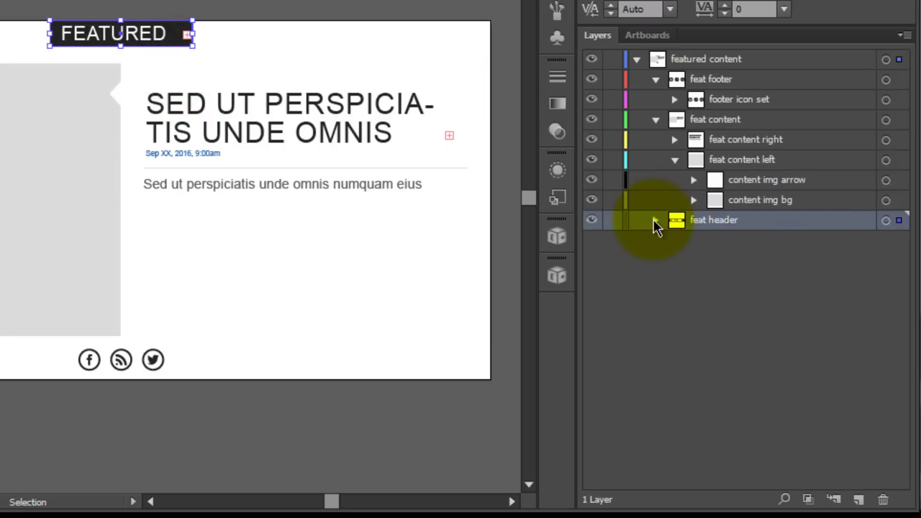
pyautogui.click(655, 219)
pyautogui.click(716, 261)
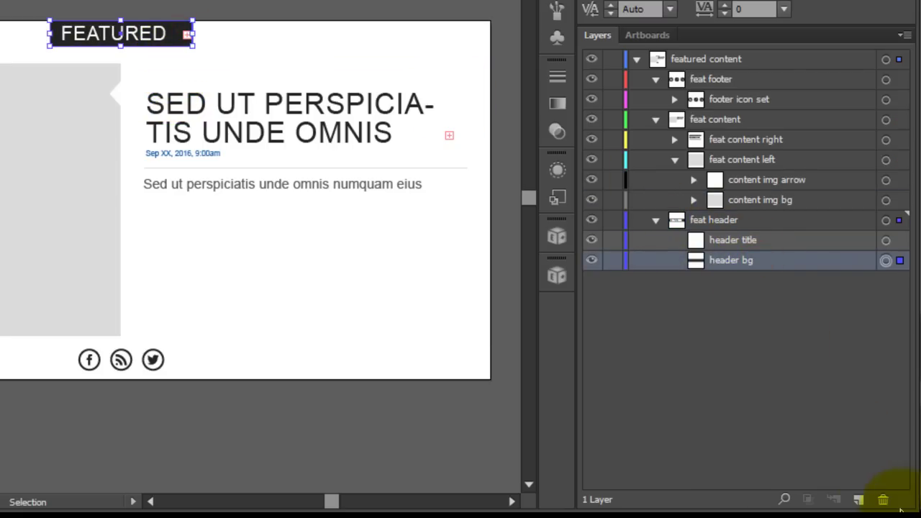
pyautogui.click(858, 501)
pyautogui.moveTo(730, 217); pyautogui.dragTo(730, 281)
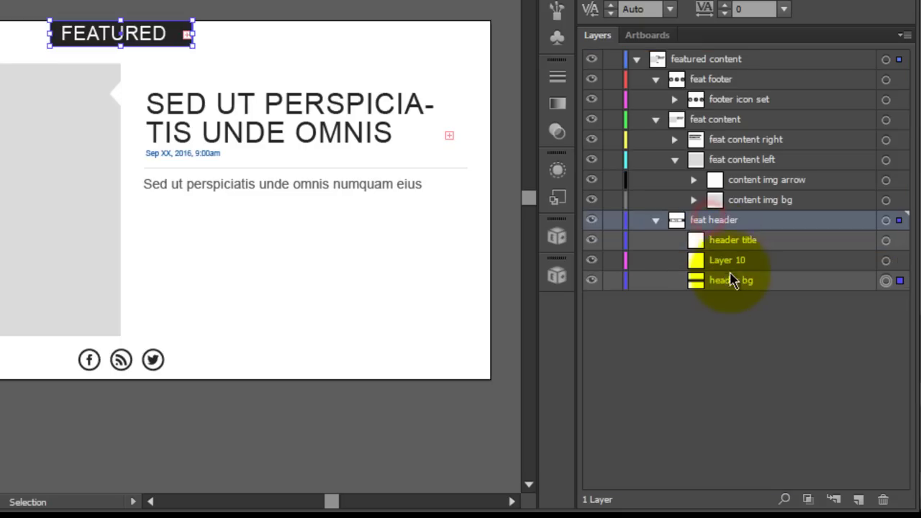
pyautogui.doubleClick(730, 281)
pyautogui.doubleClick(739, 260)
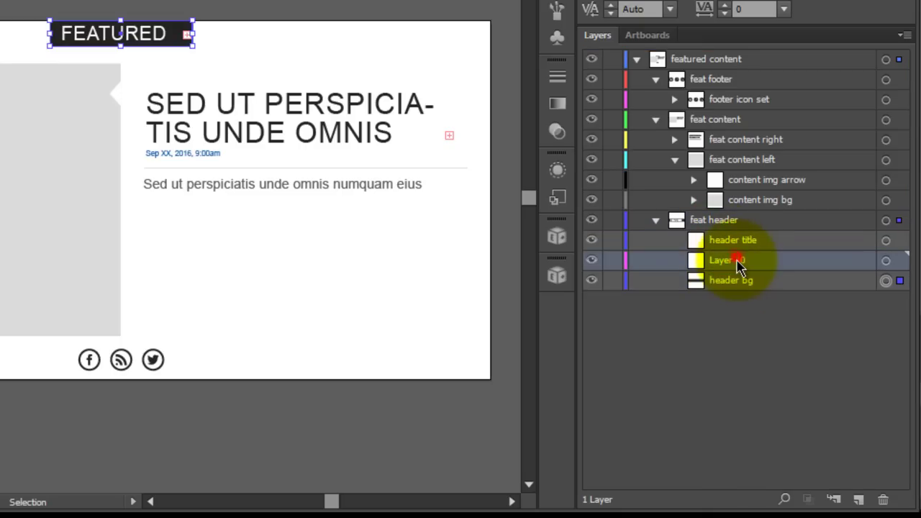
pyautogui.hotkey('ctrl', 'v')
pyautogui.press('Return')
# Move the header bg path into the header bg sublayer and deselect the artwork.
pyautogui.moveTo(709, 286); pyautogui.dragTo(730, 273)
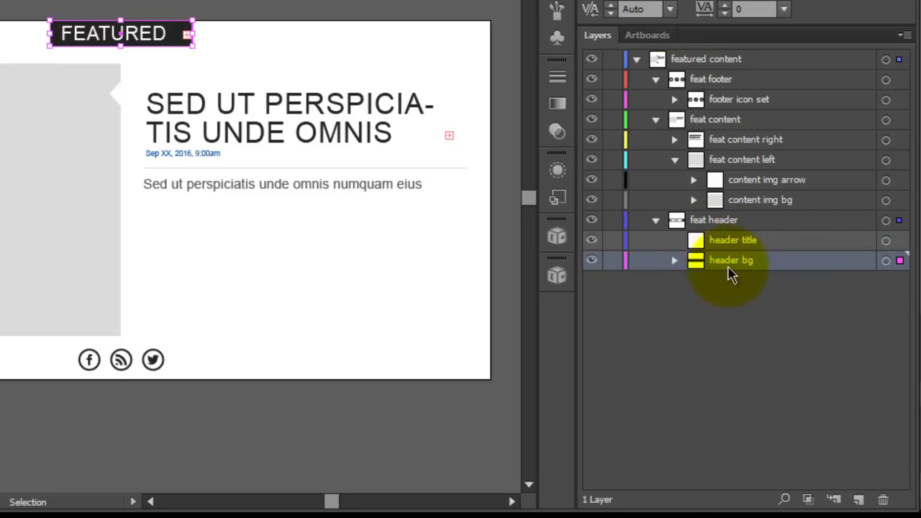
pyautogui.click(354, 6)
pyautogui.press('a')
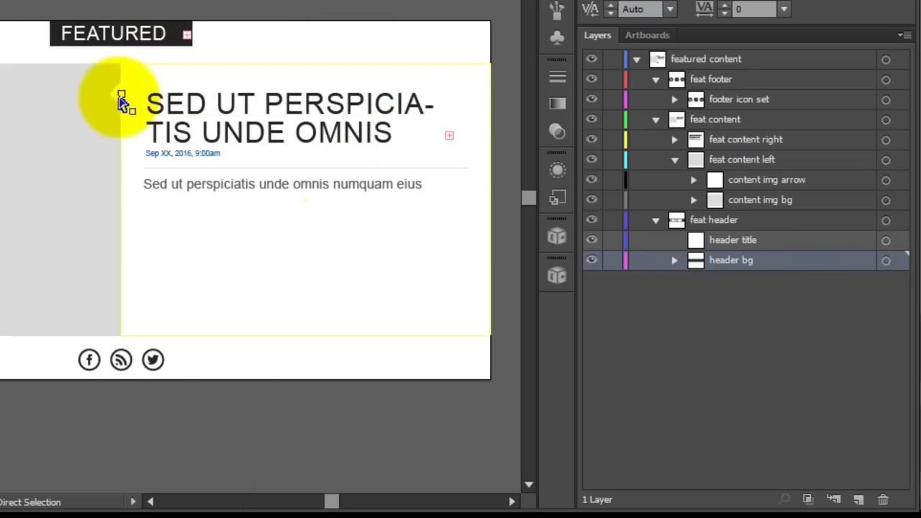
pyautogui.press('v')
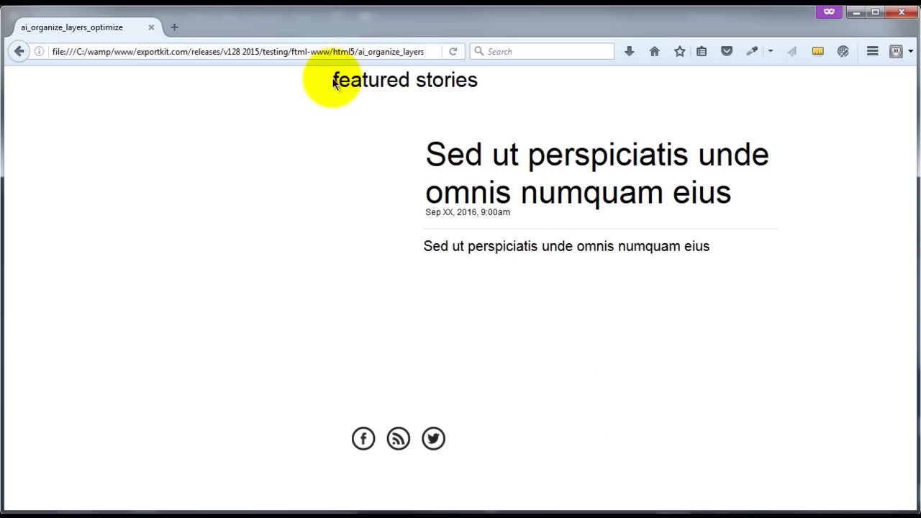
# Compare the featured stories heading on the exported browser page with the header title's text in Illustrator.
pyautogui.moveTo(333, 81); pyautogui.dragTo(479, 84)
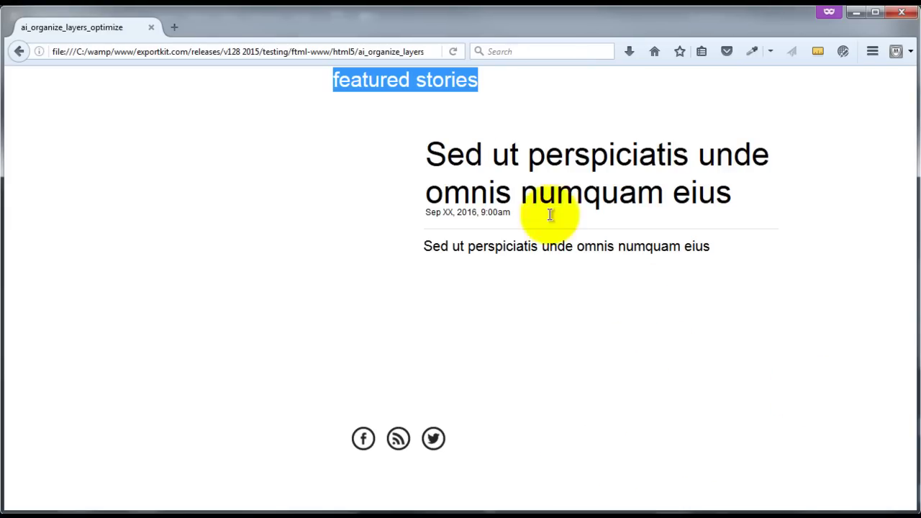
pyautogui.hotkey('alt', 'Tab')
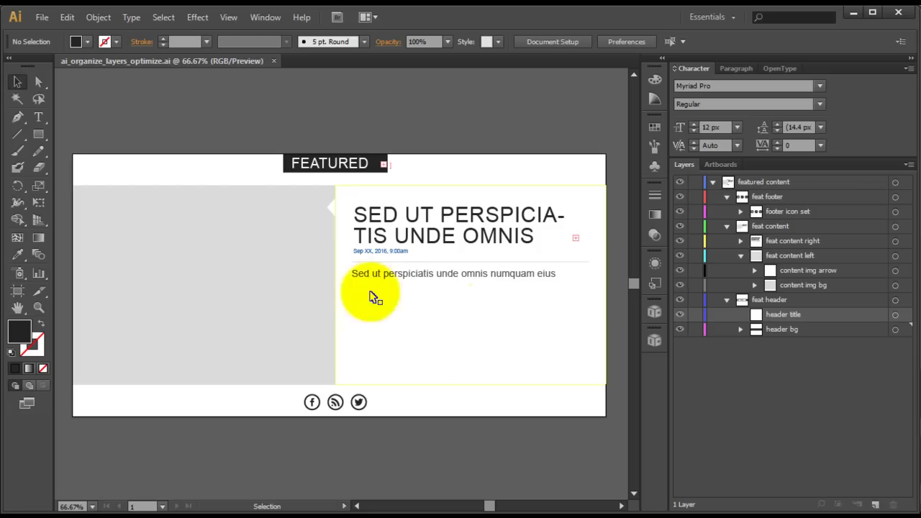
pyautogui.doubleClick(333, 169)
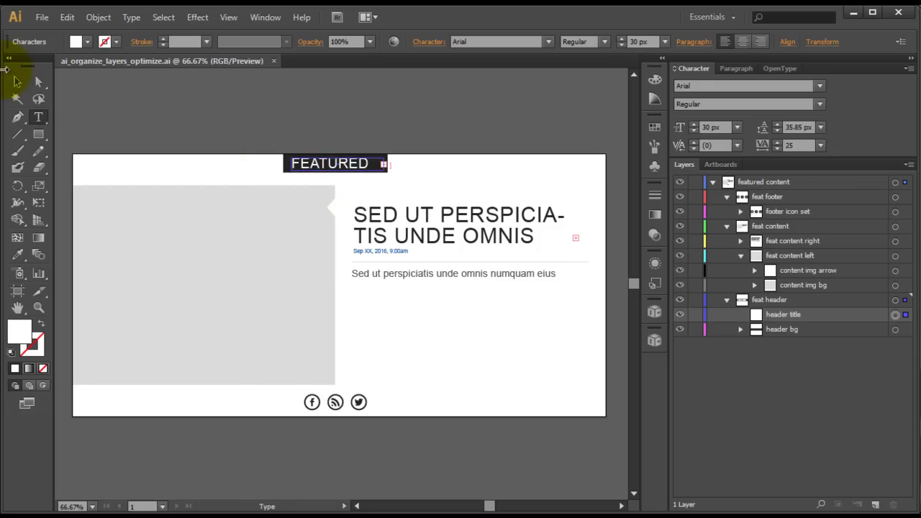
pyautogui.click(17, 83)
pyautogui.click(273, 113)
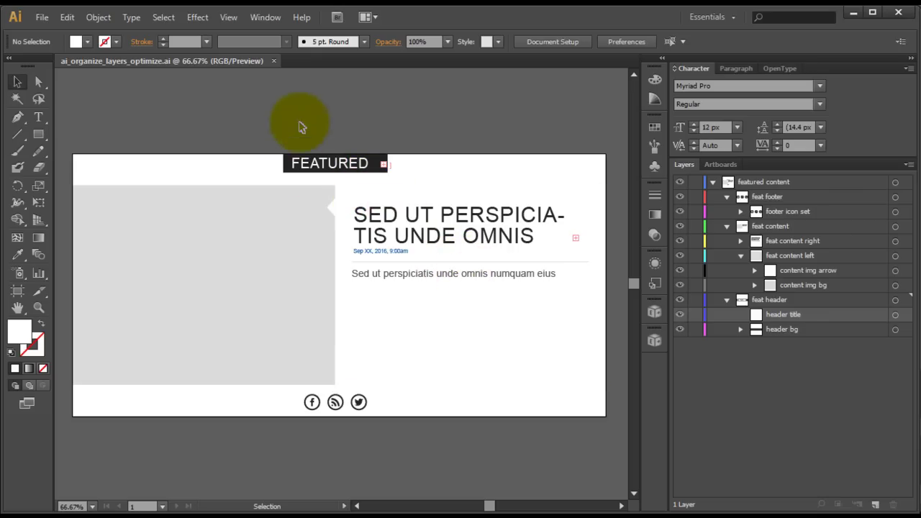
# Replace all of the header title's text with "FEATURED" and finish the text editing.
pyautogui.click(347, 162)
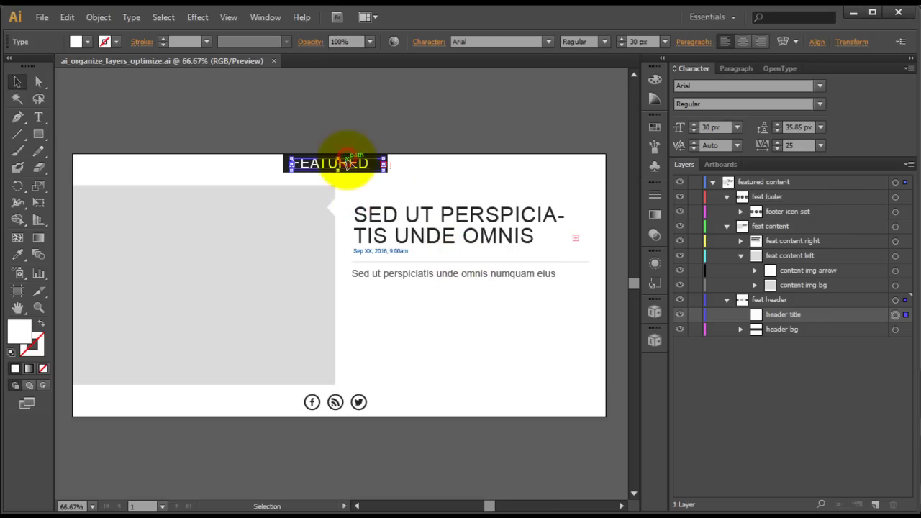
pyautogui.doubleClick(349, 165)
pyautogui.doubleClick(353, 162)
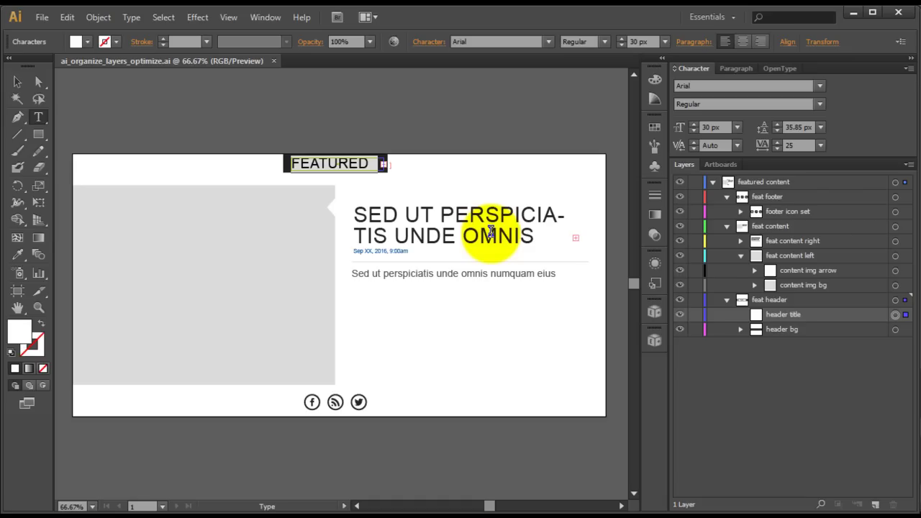
pyautogui.write('FE')
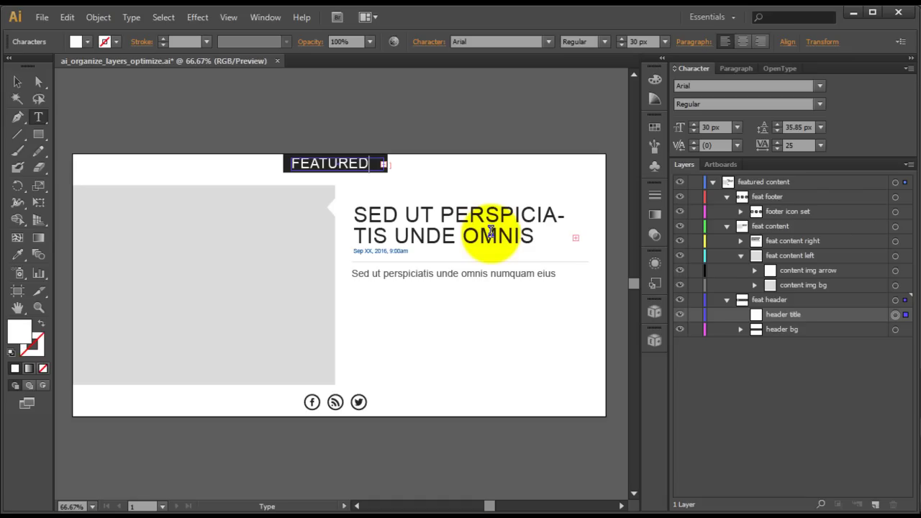
pyautogui.click(18, 84)
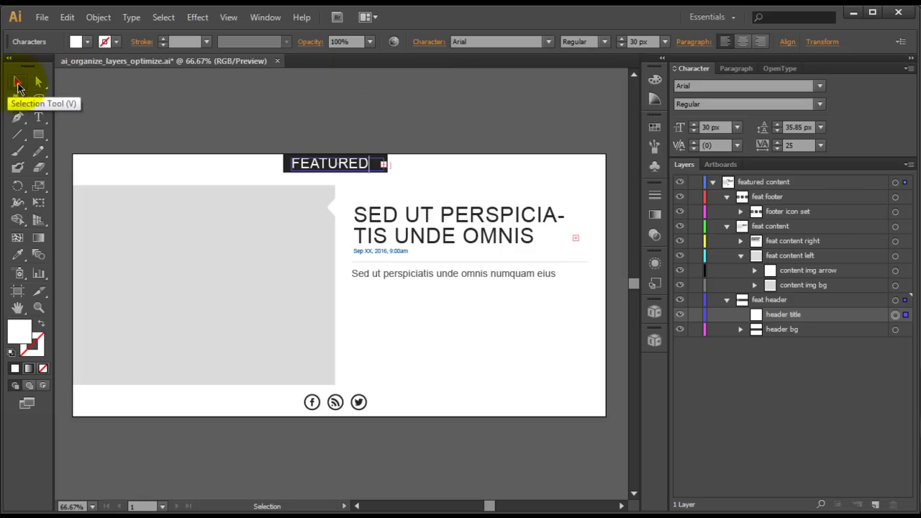
pyautogui.click(226, 165)
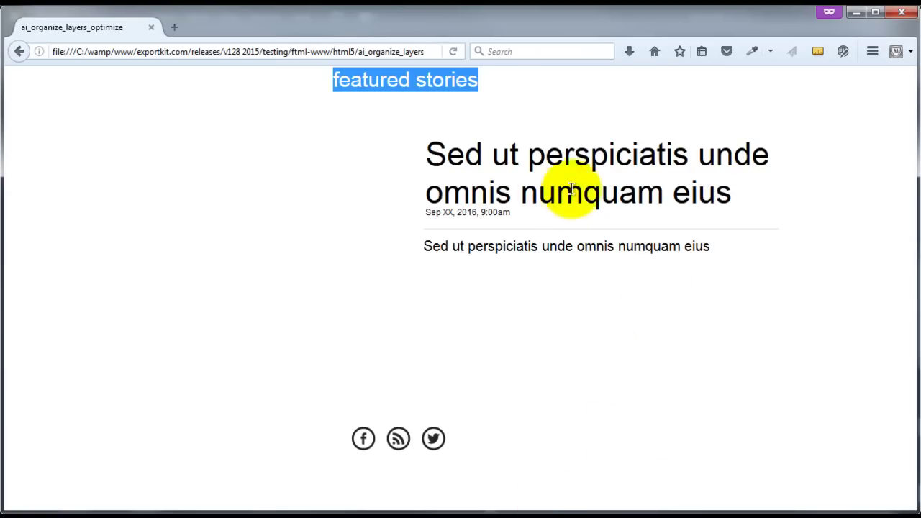
# Compare the article heading on the exported browser page with the heading's text frame in Illustrator.
pyautogui.moveTo(423, 153); pyautogui.dragTo(739, 195)
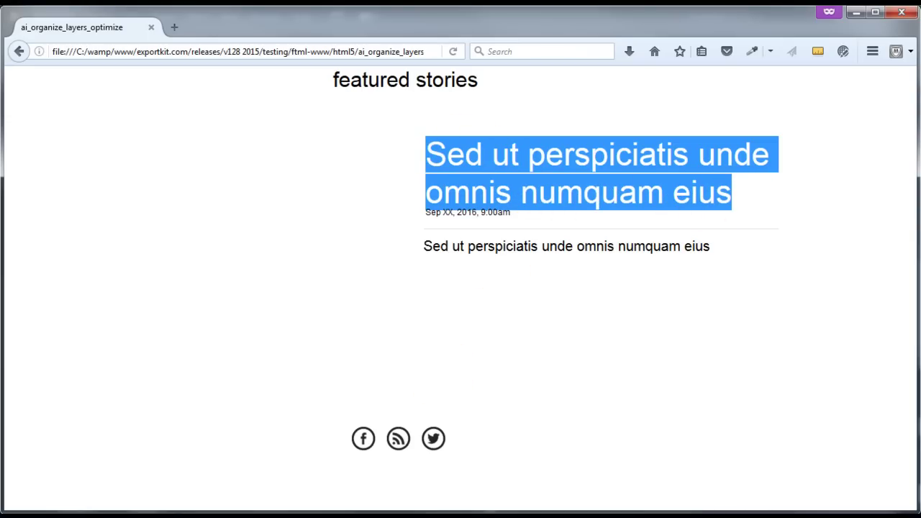
pyautogui.hotkey('alt', 'Tab')
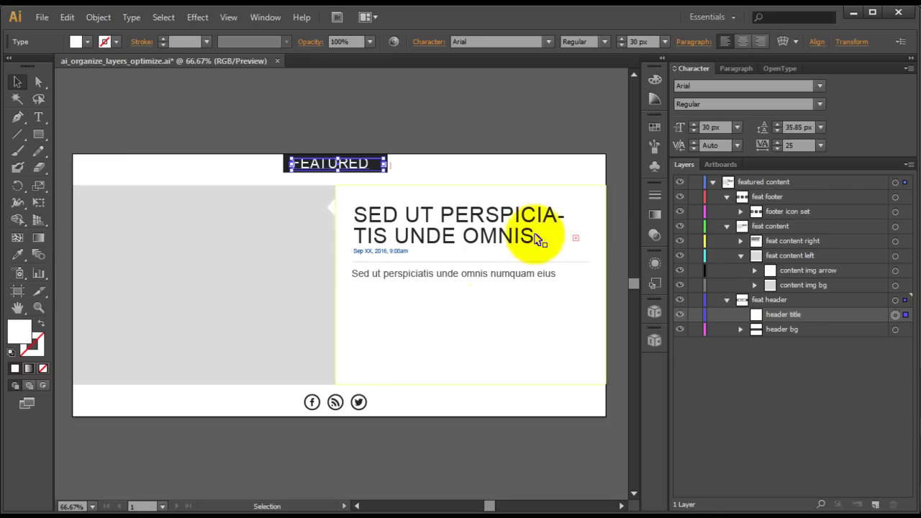
pyautogui.click(536, 237)
pyautogui.moveTo(572, 240)
pyautogui.mouseDown()
pyautogui.moveTo(582, 243)
pyautogui.moveTo(566, 242)
pyautogui.moveTo(576, 239)
pyautogui.mouseUp()
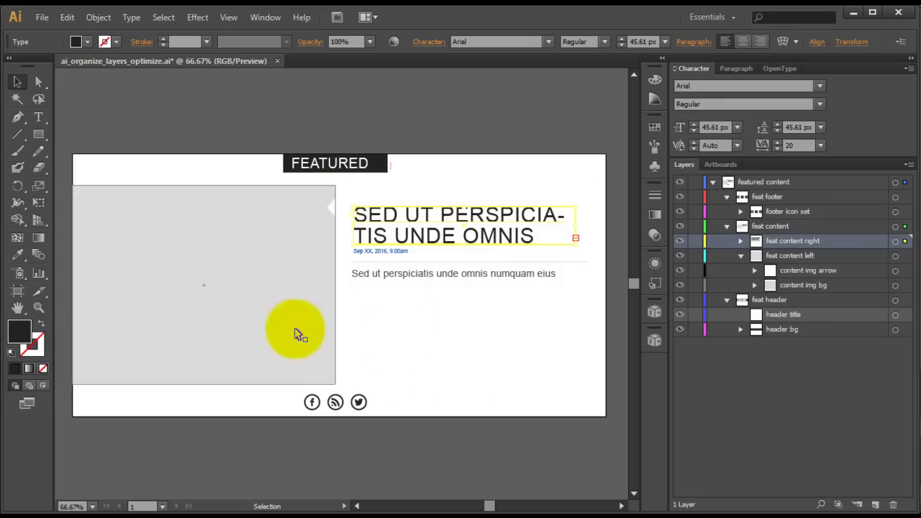
# Dismiss the previous results in Export Kit and export the layout as HTML5 with PNG images.
pyautogui.click(657, 343)
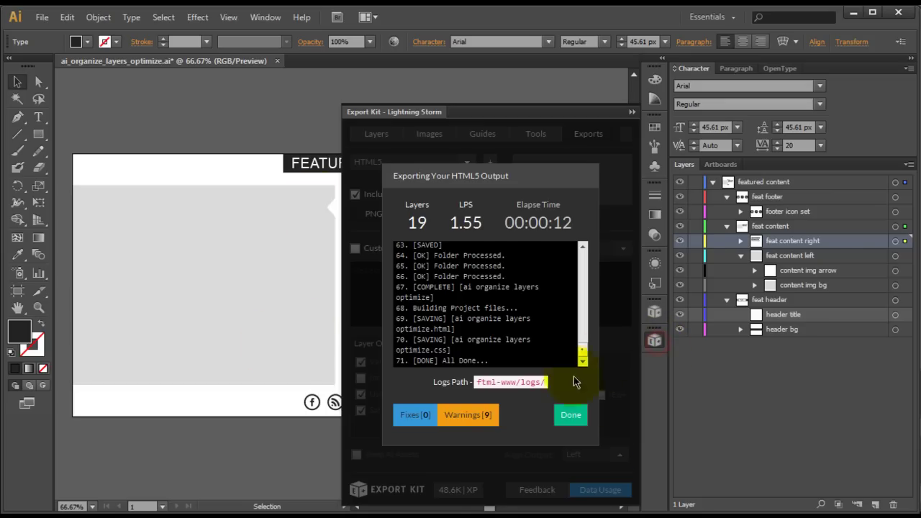
pyautogui.click(576, 420)
pyautogui.click(572, 194)
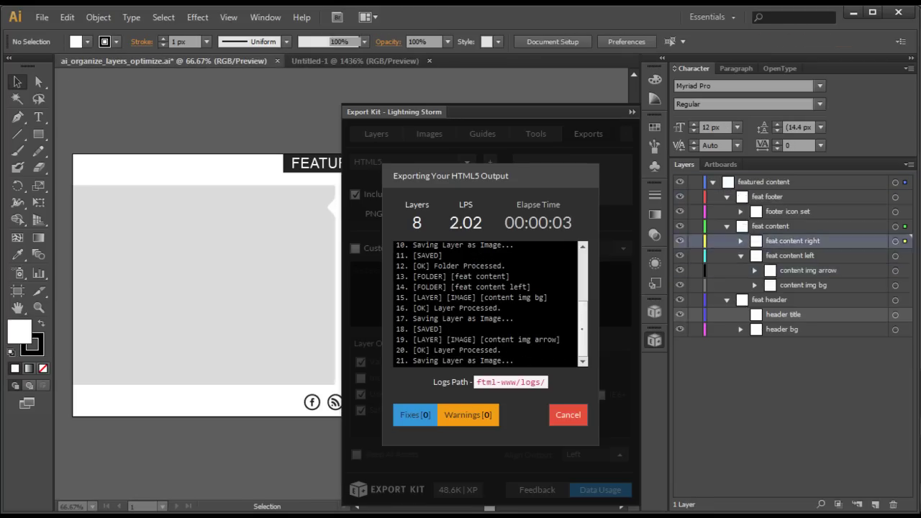
pyautogui.click(575, 419)
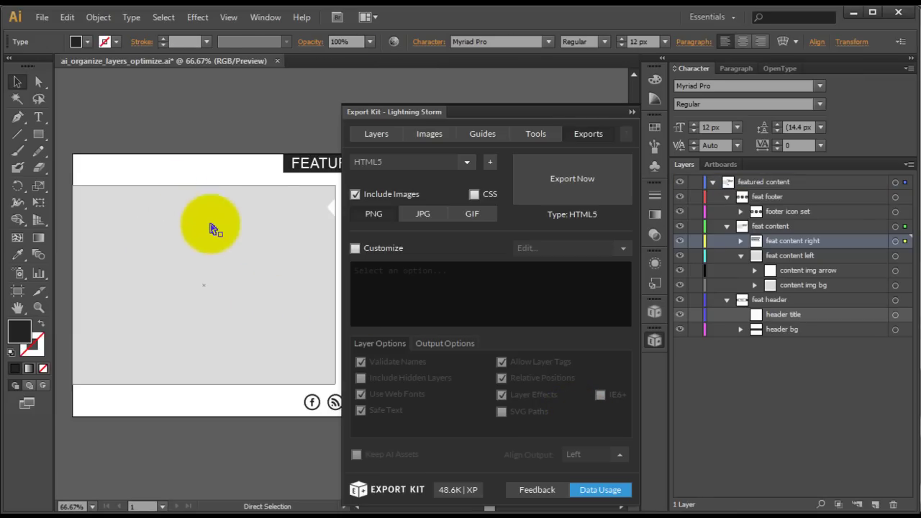
pyautogui.click(572, 178)
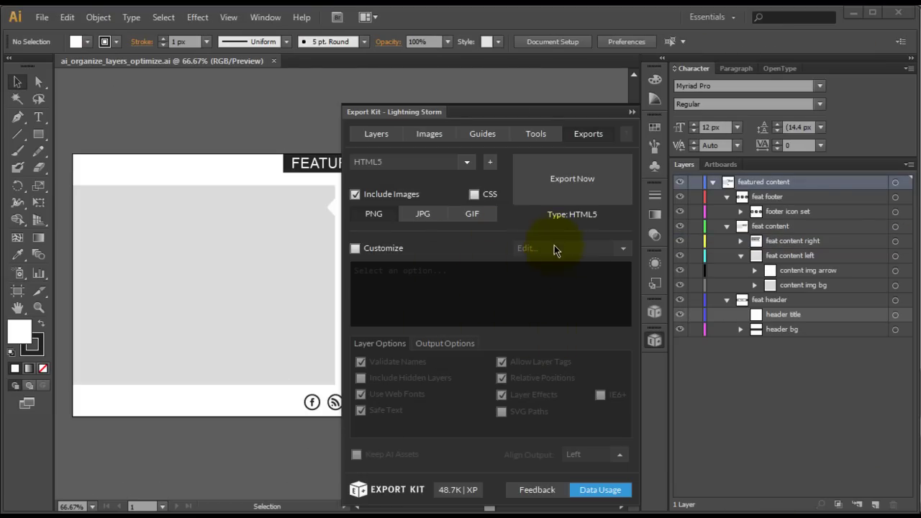
pyautogui.click(573, 177)
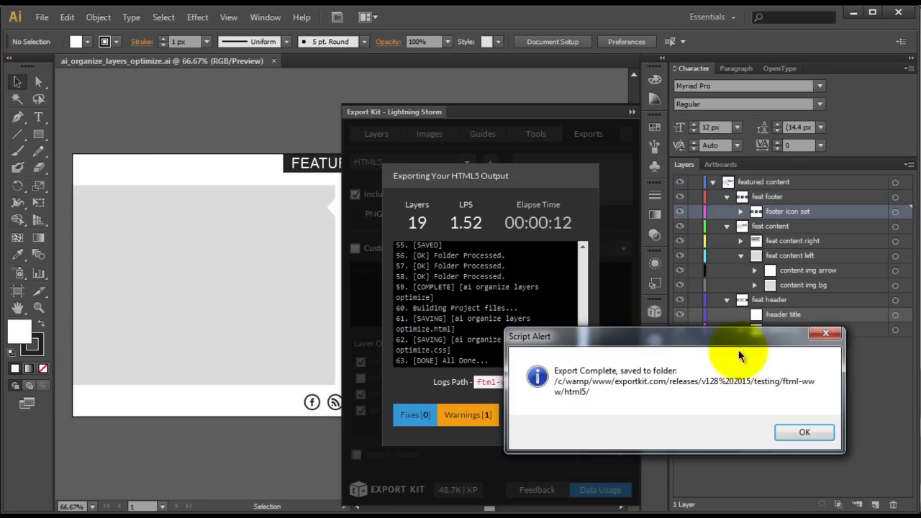
pyautogui.click(797, 435)
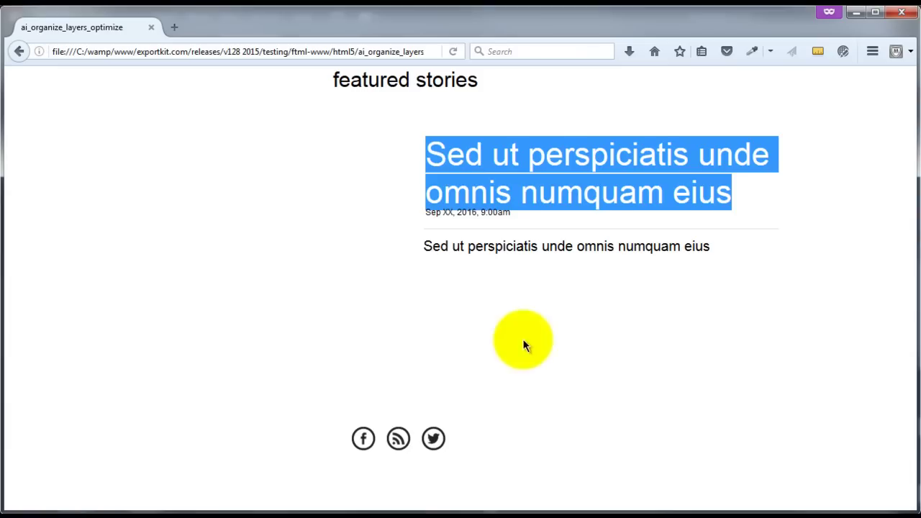
# Reload the exported page in the browser and examine the header banner and the article text.
pyautogui.click(358, 266)
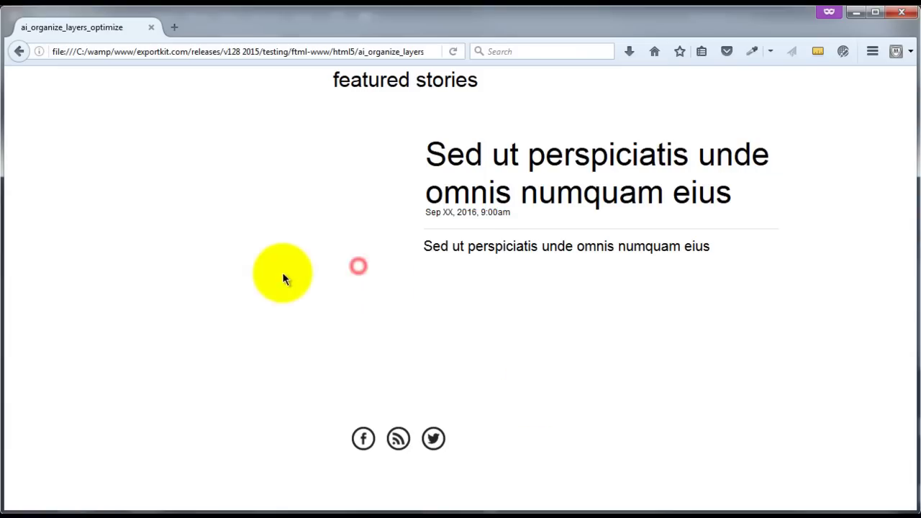
pyautogui.click(453, 51)
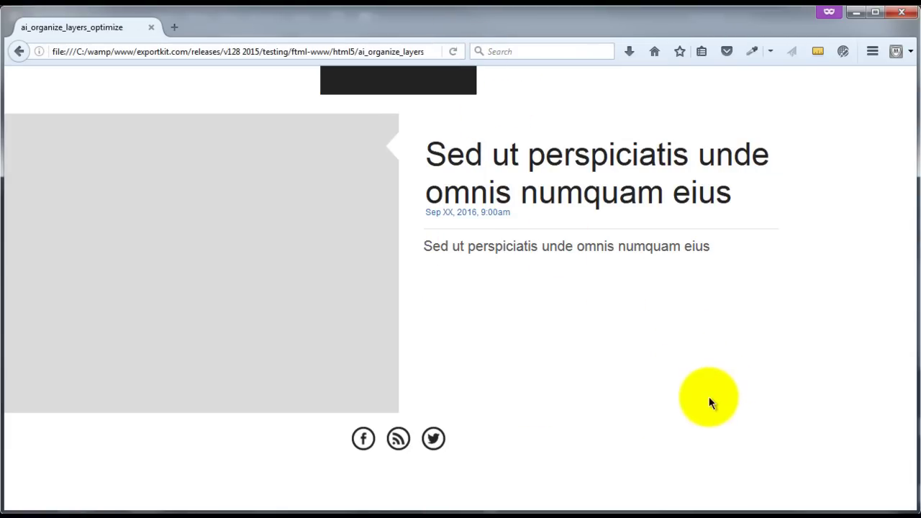
pyautogui.click(335, 76)
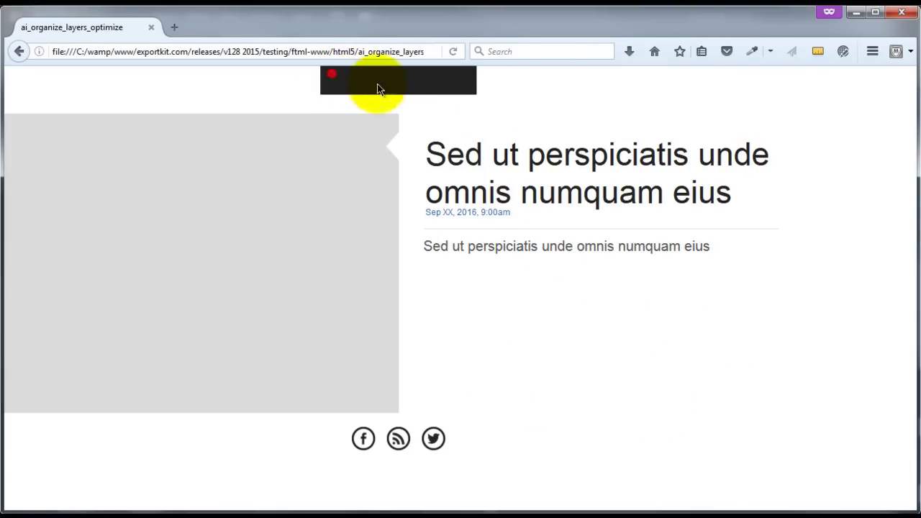
pyautogui.click(407, 90)
pyautogui.click(379, 84)
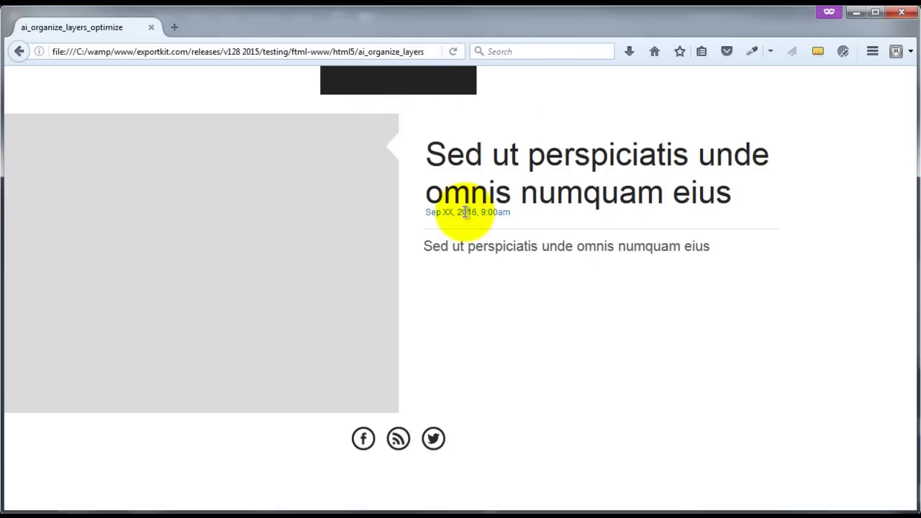
pyautogui.moveTo(717, 251); pyautogui.dragTo(531, 196)
pyautogui.click(349, 77)
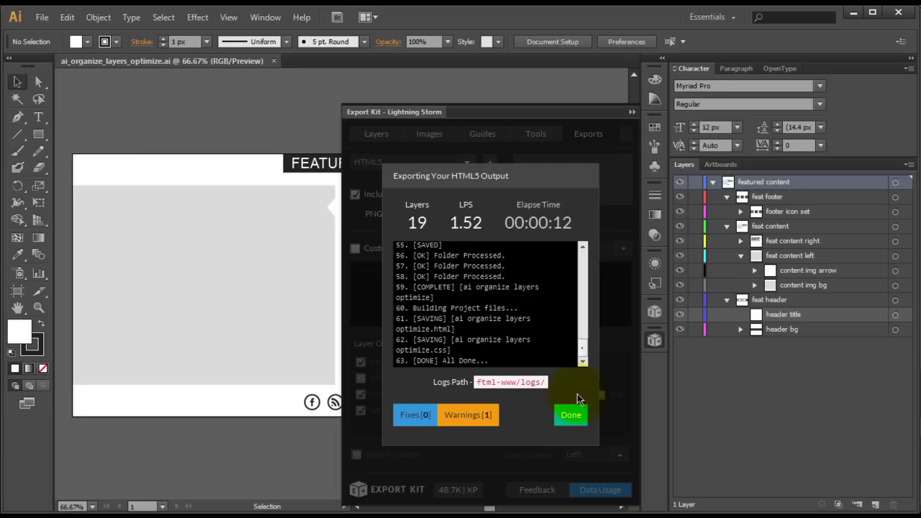
# Dismiss the export results, hide Export Kit, and compare the header title and header bg layers inside feat header.
pyautogui.click(572, 413)
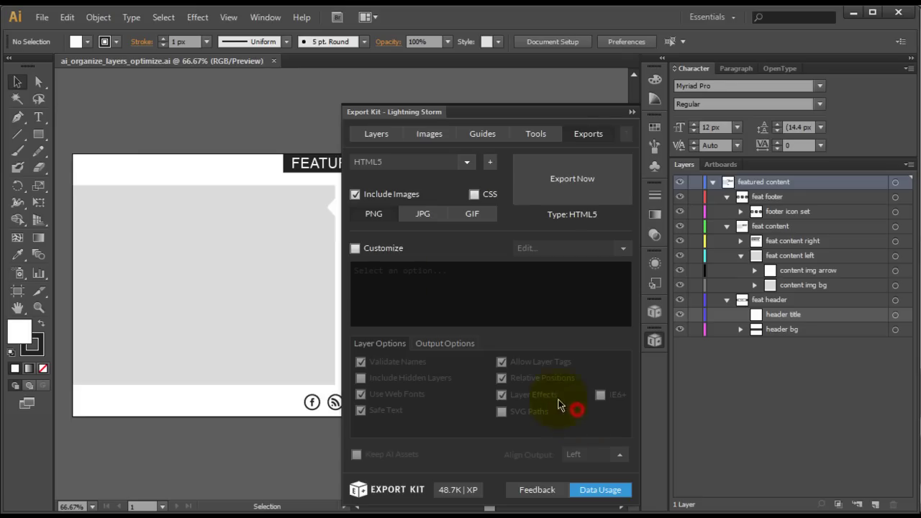
pyautogui.click(651, 341)
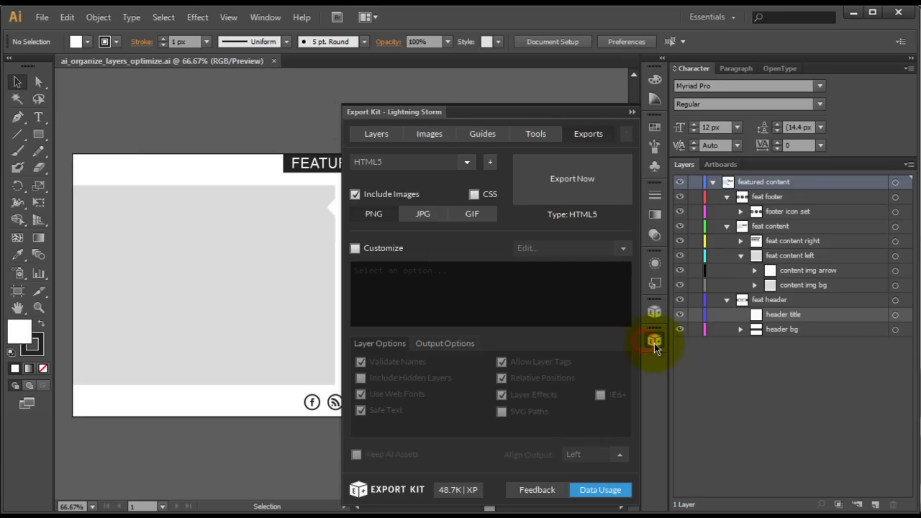
pyautogui.click(333, 167)
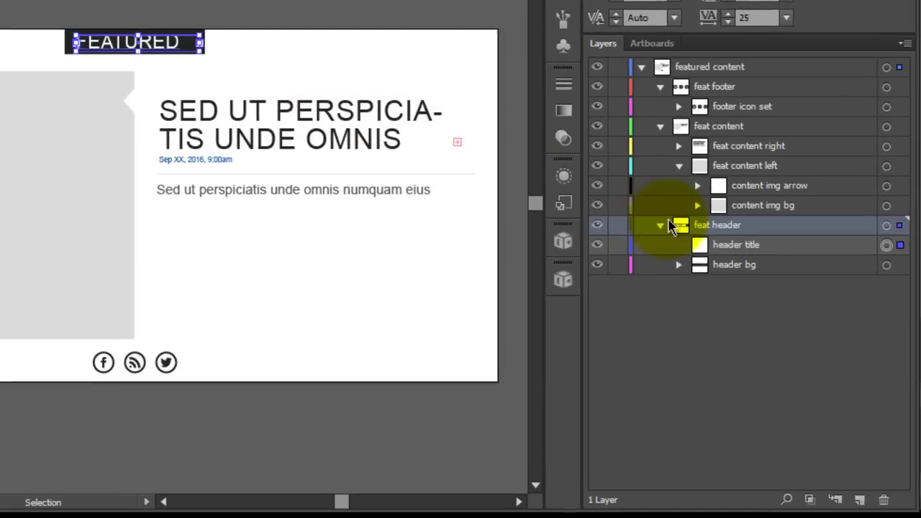
pyautogui.click(773, 329)
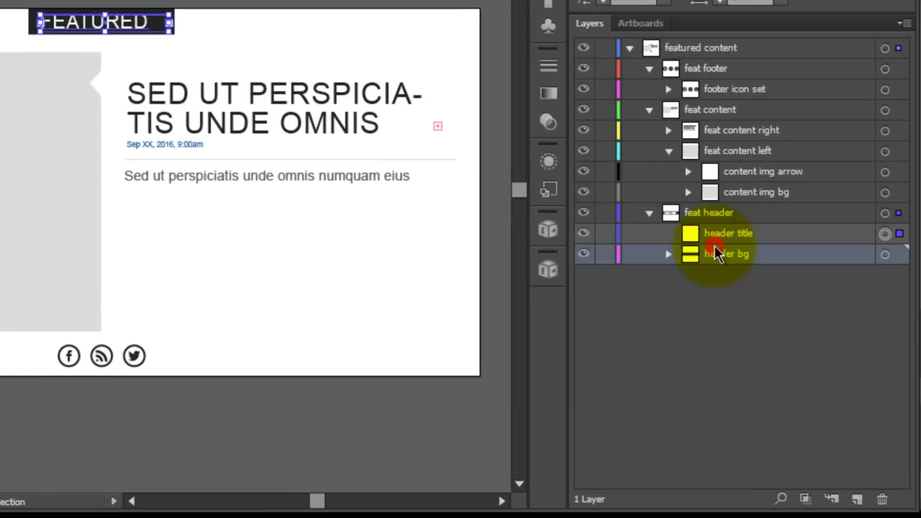
pyautogui.click(728, 236)
pyautogui.click(725, 256)
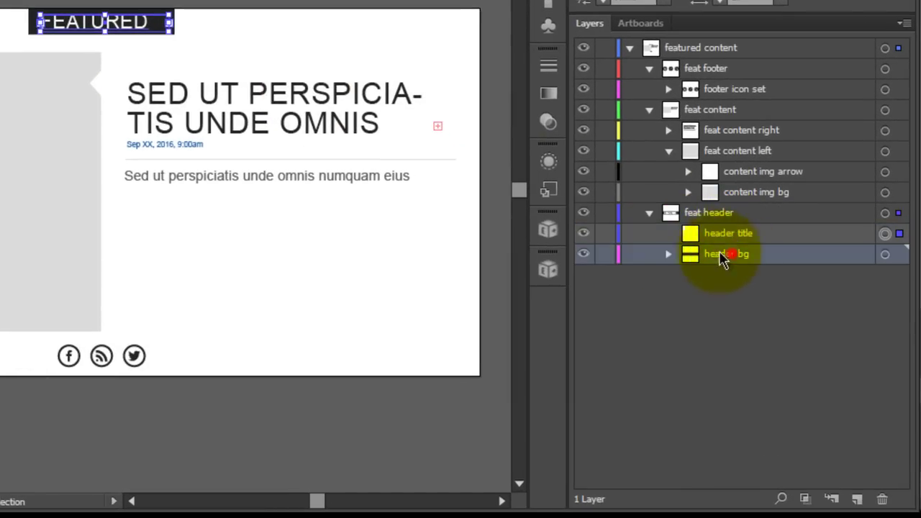
pyautogui.click(701, 234)
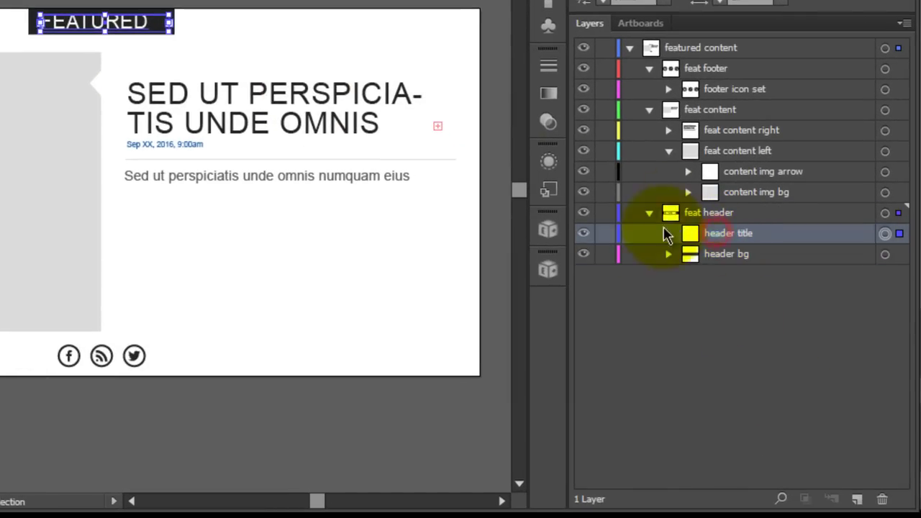
# Create a sublayer inside the feat header layer, above the header title, and name it "title container".
pyautogui.click(857, 498)
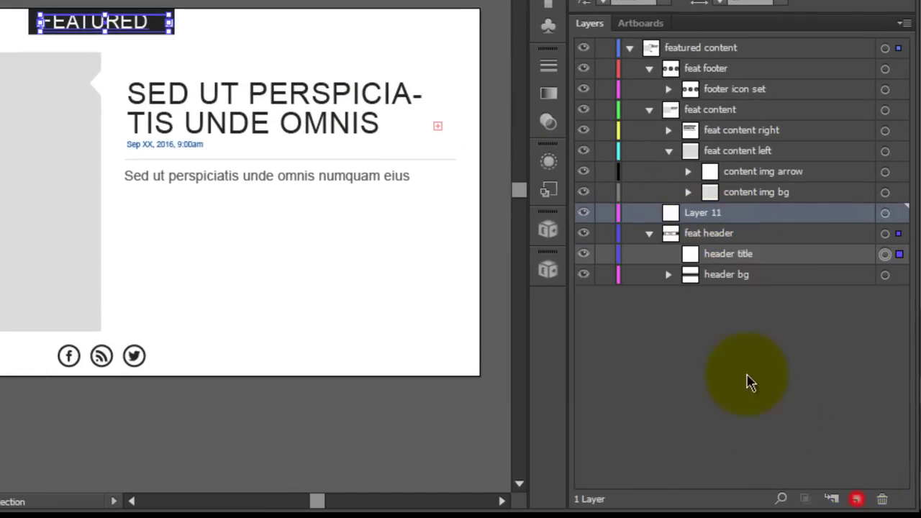
pyautogui.moveTo(673, 212); pyautogui.dragTo(771, 248)
pyautogui.click(725, 234)
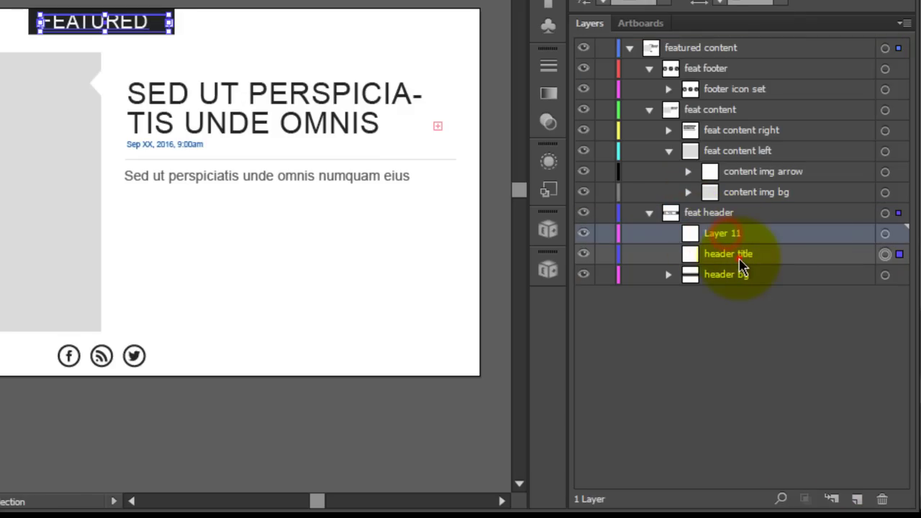
pyautogui.doubleClick(724, 234)
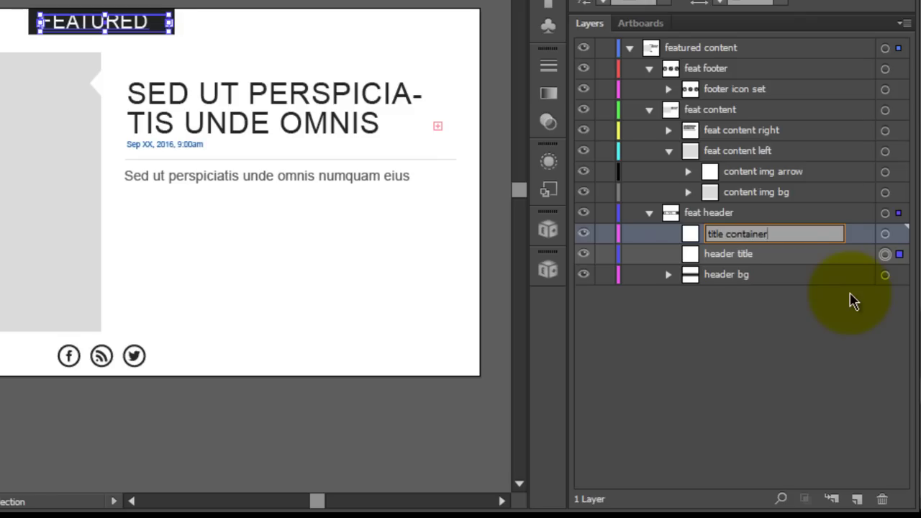
pyautogui.press('Return')
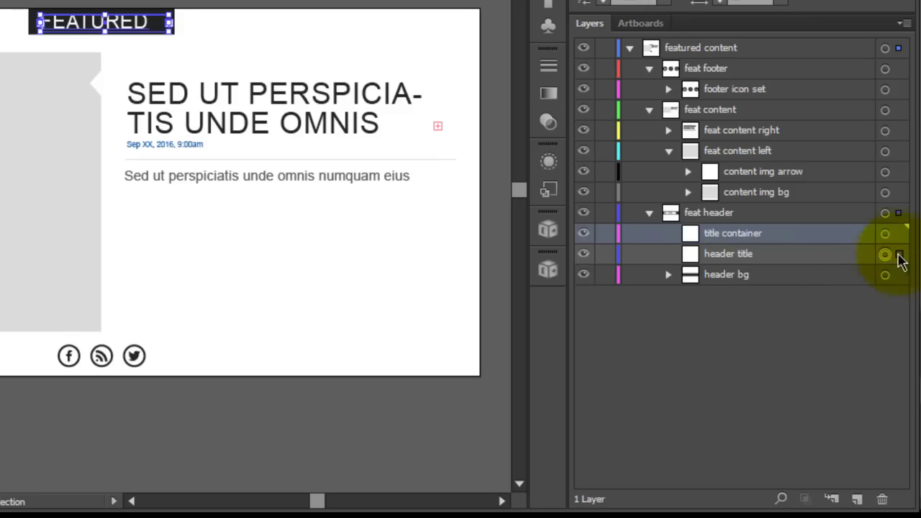
# Move the header title text into the title container sublayer and check it alongside header bg.
pyautogui.moveTo(742, 254); pyautogui.dragTo(750, 237)
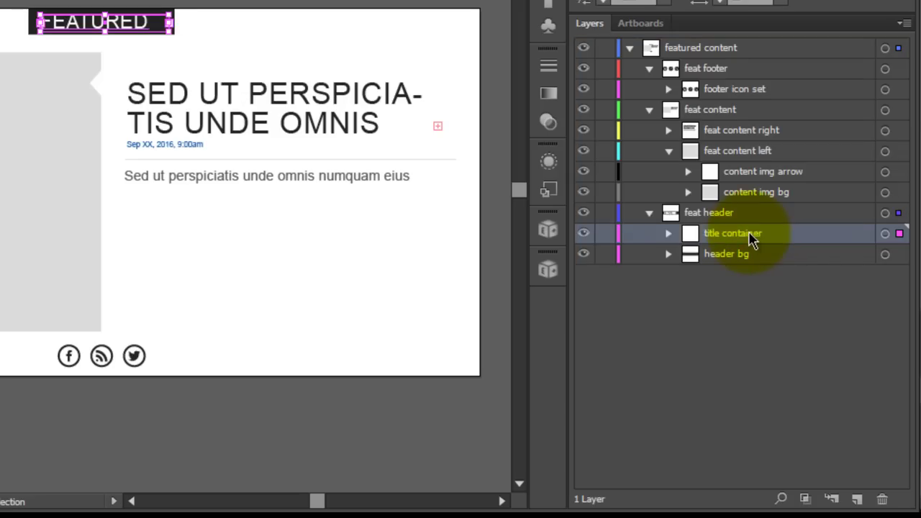
pyautogui.click(719, 258)
pyautogui.click(728, 234)
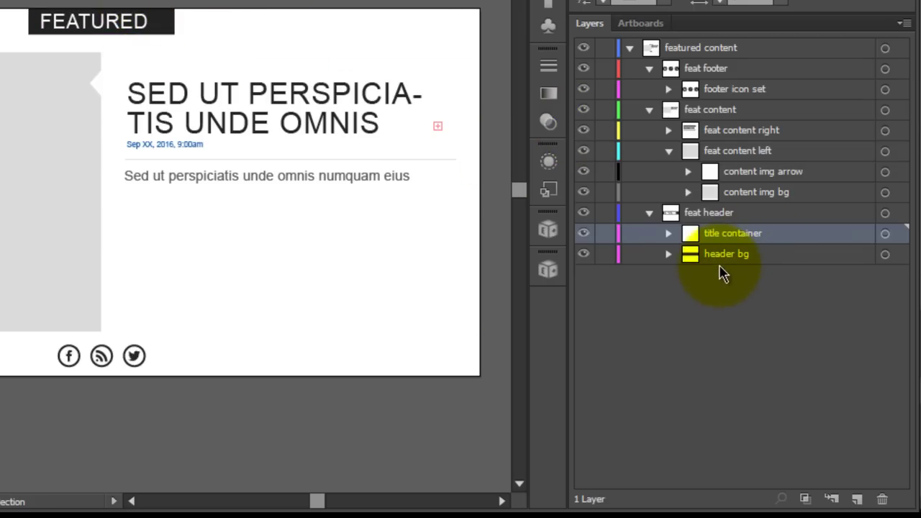
pyautogui.click(740, 255)
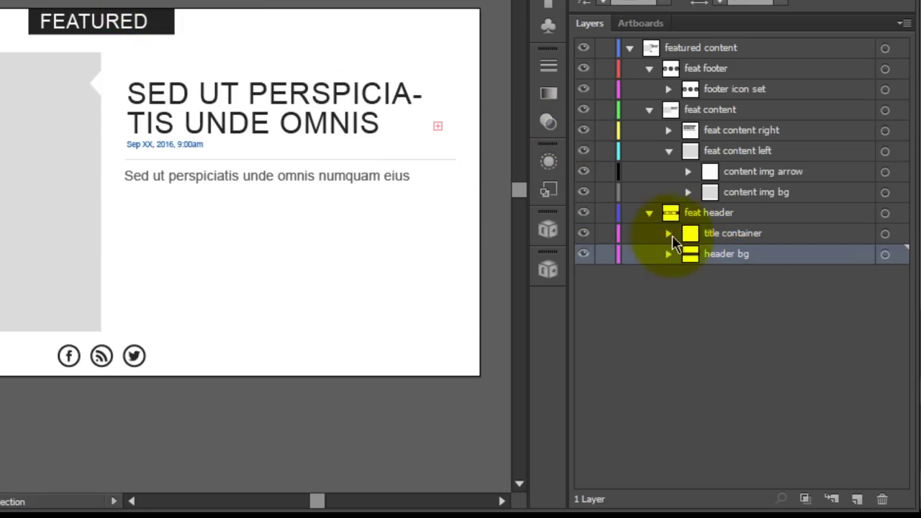
pyautogui.click(673, 237)
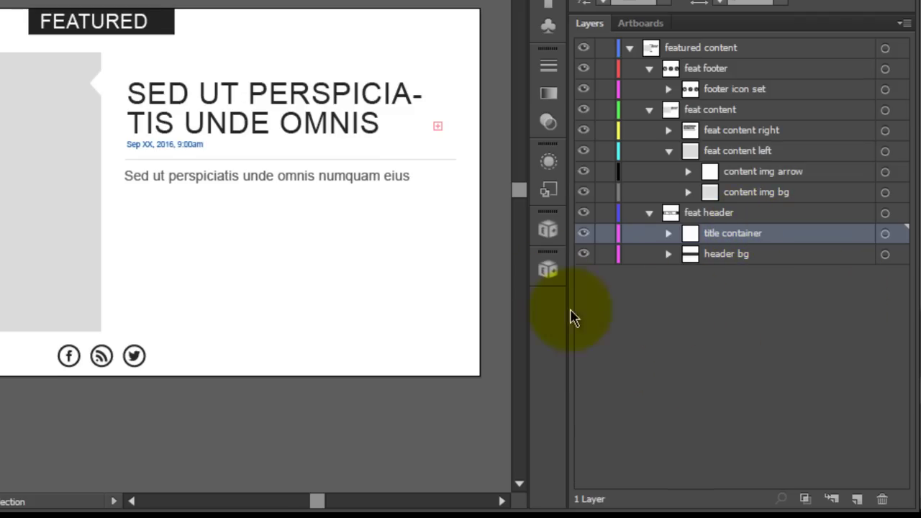
# Export the layout again from Export Kit as HTML5 with PNG images and acknowledge the completed export.
pyautogui.click(548, 269)
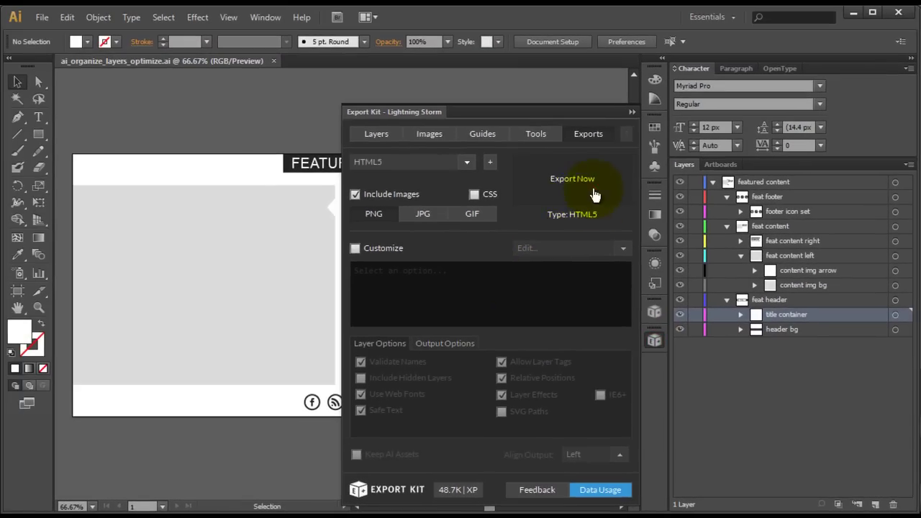
pyautogui.click(594, 193)
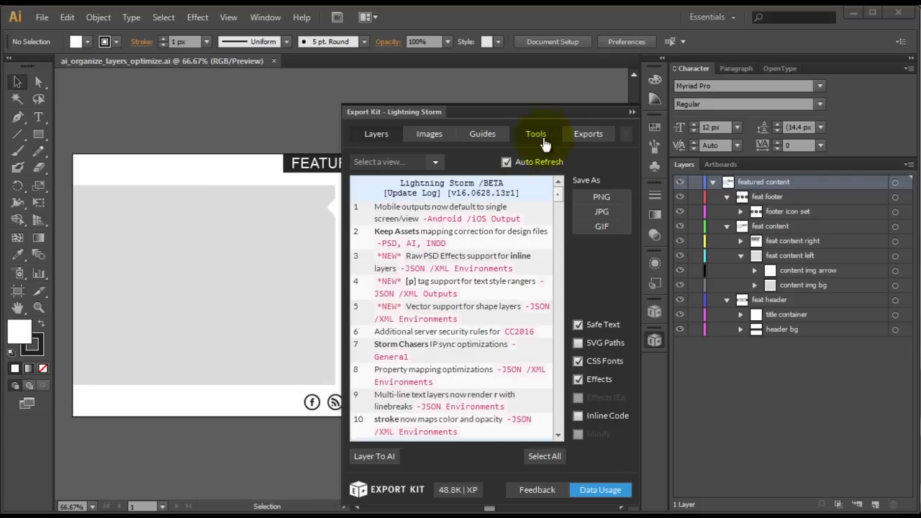
pyautogui.click(588, 134)
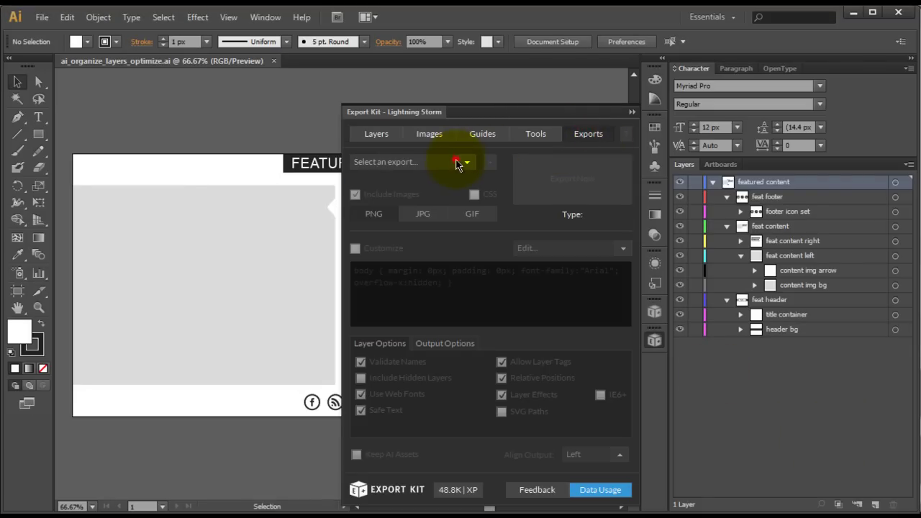
pyautogui.click(456, 163)
pyautogui.click(407, 214)
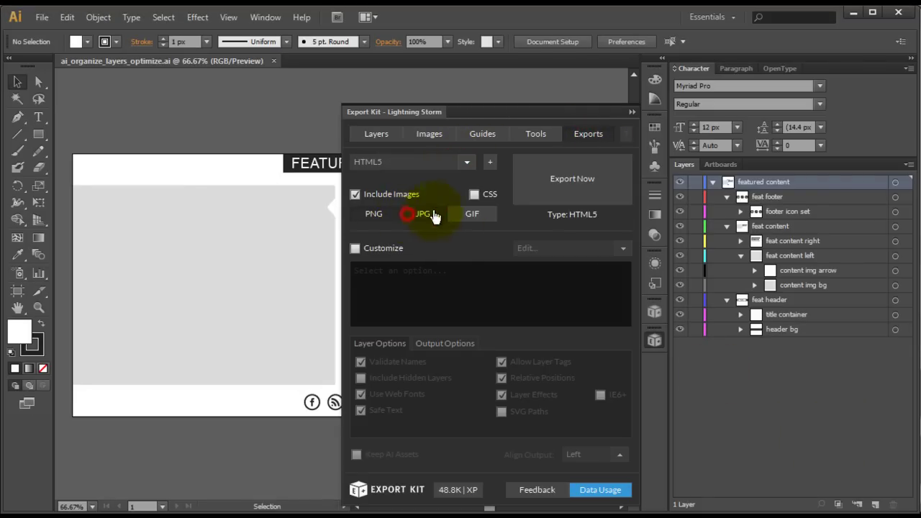
pyautogui.click(570, 190)
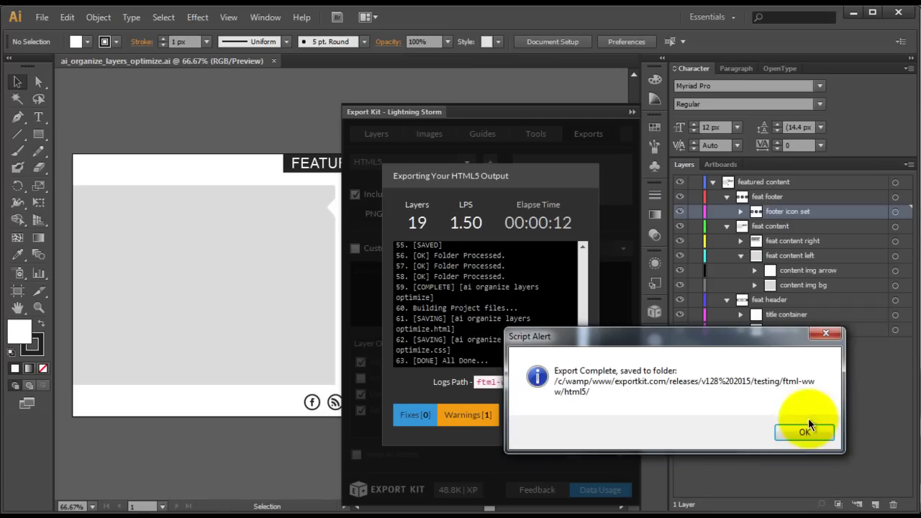
pyautogui.click(805, 431)
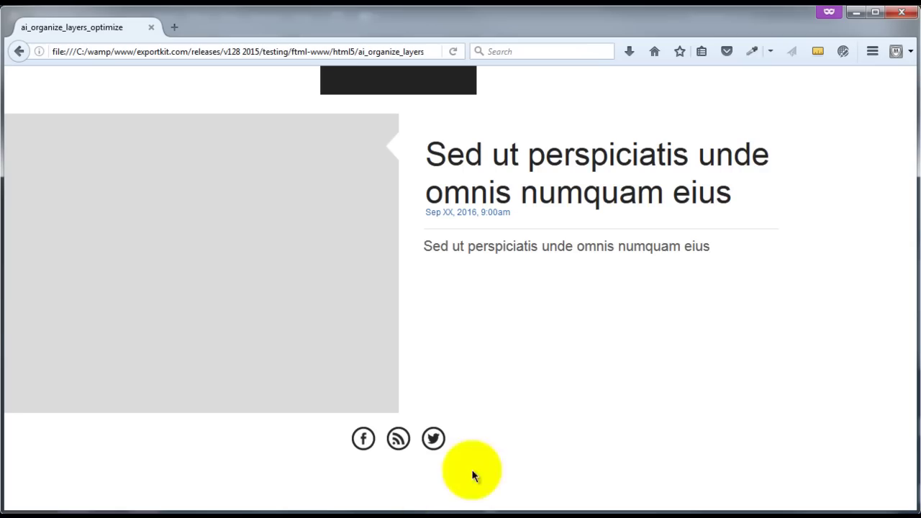
# Reload the exported page in the browser and examine the header title and the article heading.
pyautogui.click(451, 50)
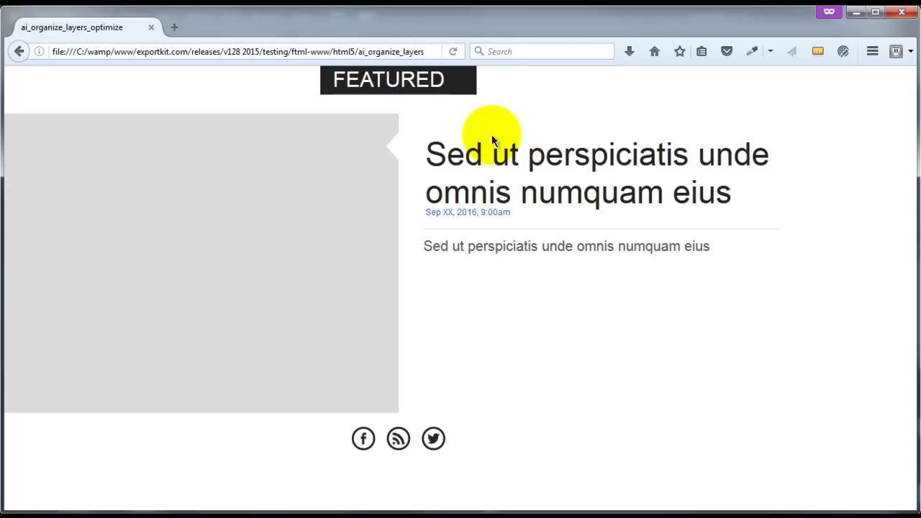
pyautogui.moveTo(426, 149); pyautogui.dragTo(744, 200)
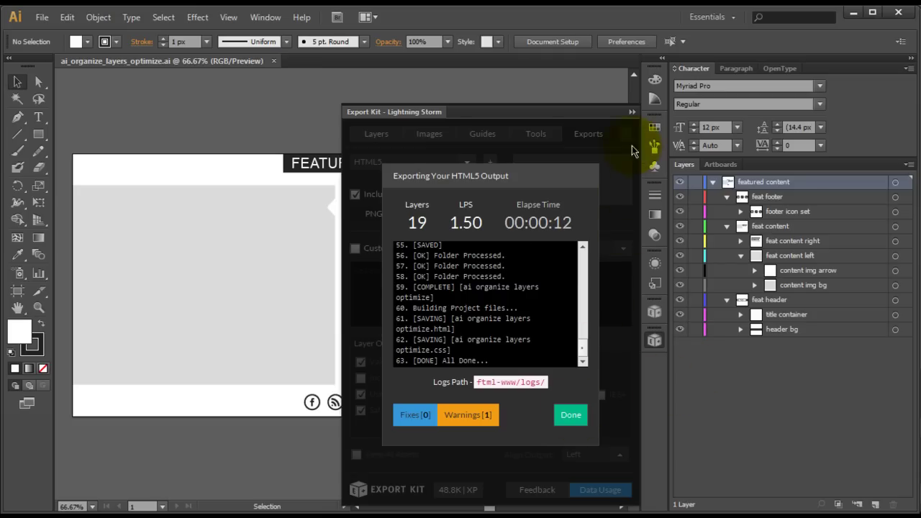
# Back in Illustrator, try enlarging the article heading's text frame to fit its overflowing text, and undo the resize.
pyautogui.click(654, 340)
pyautogui.click(501, 239)
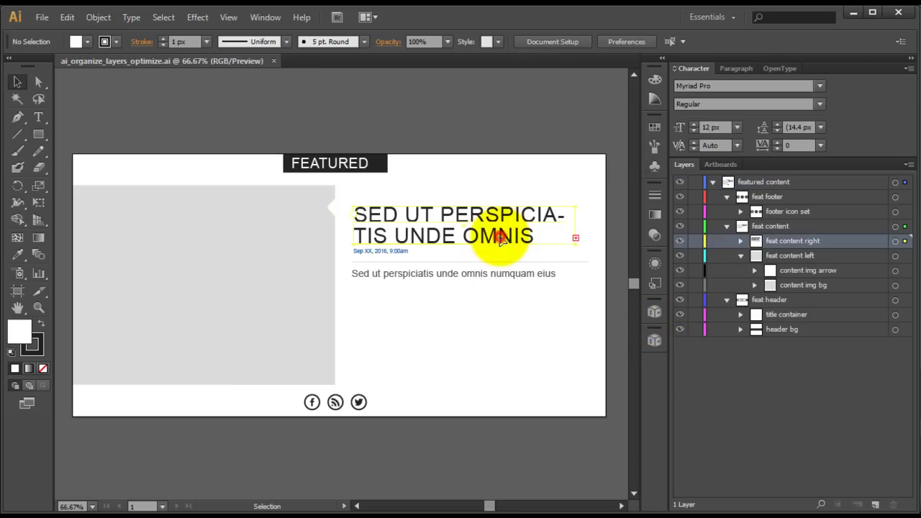
pyautogui.doubleClick(533, 238)
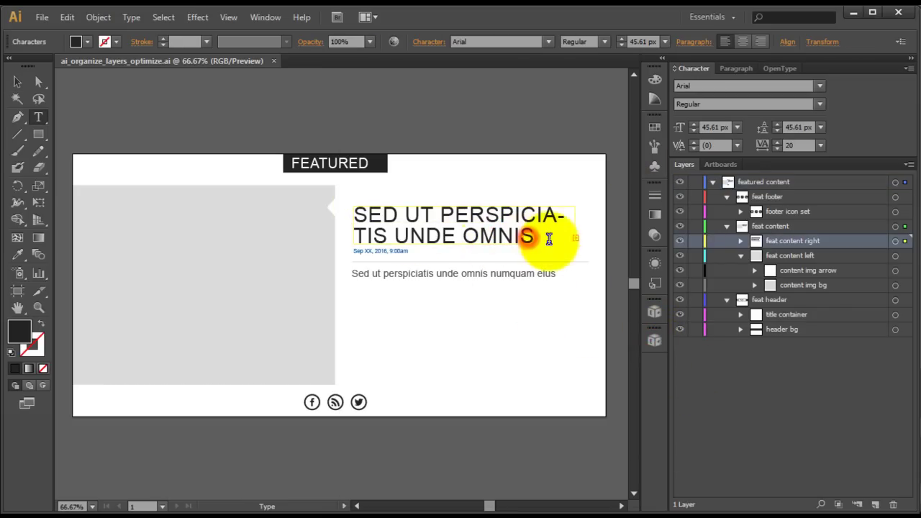
pyautogui.click(16, 81)
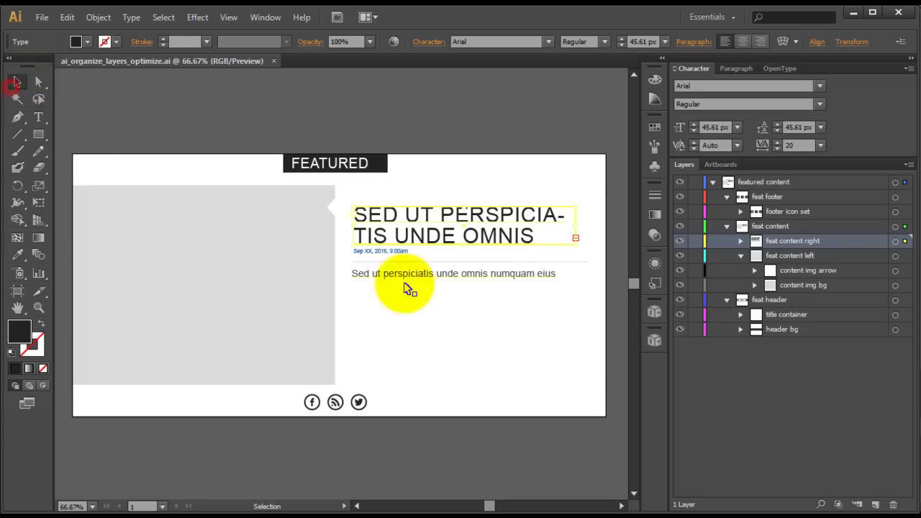
pyautogui.moveTo(575, 240); pyautogui.dragTo(590, 287)
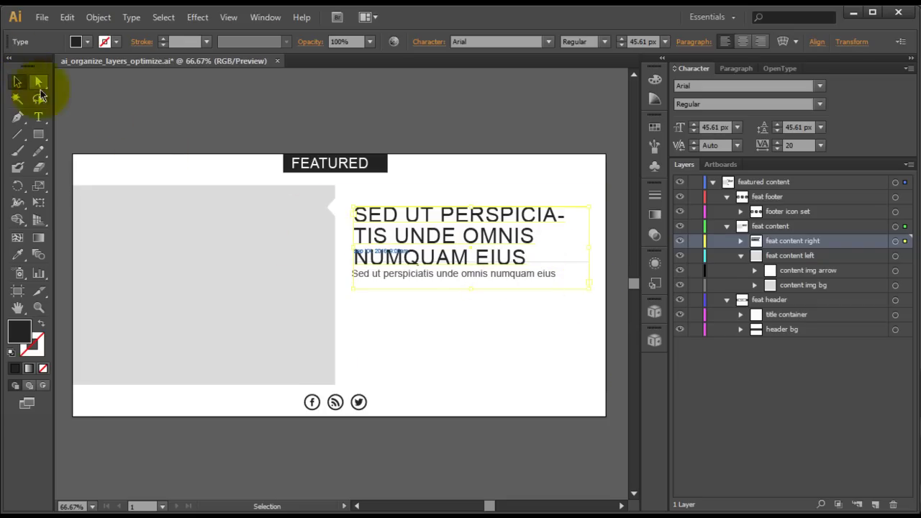
pyautogui.hotkey('ctrl', 'z')
pyautogui.click(193, 87)
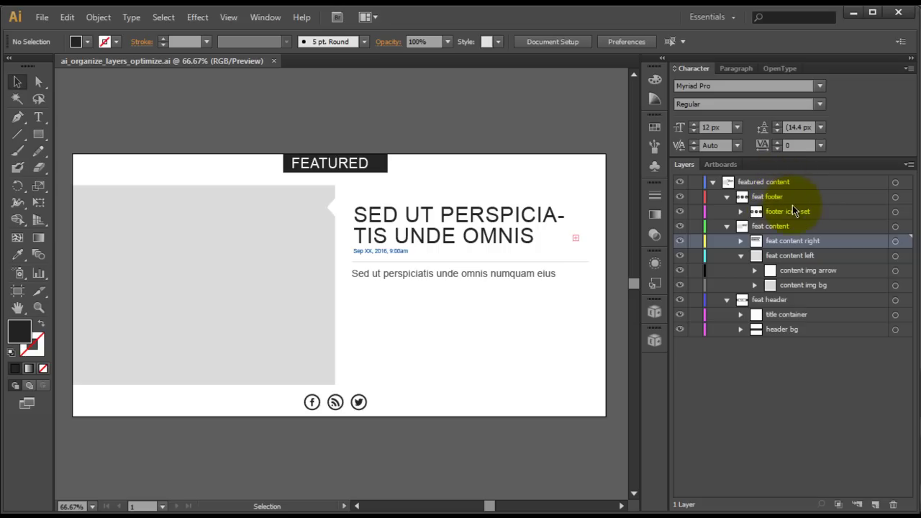
# Expand the header bg and title container sublayers, examine the objects nested in them, and collapse both again.
pyautogui.click(741, 330)
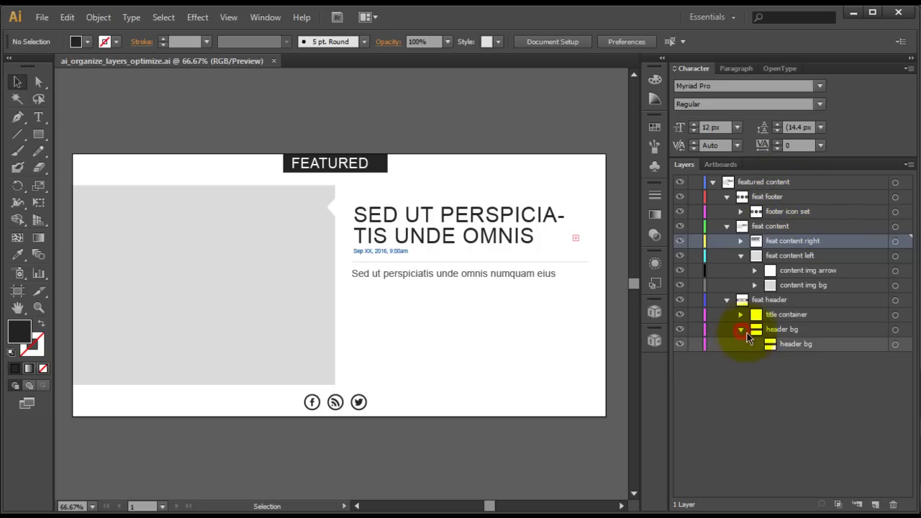
pyautogui.click(790, 343)
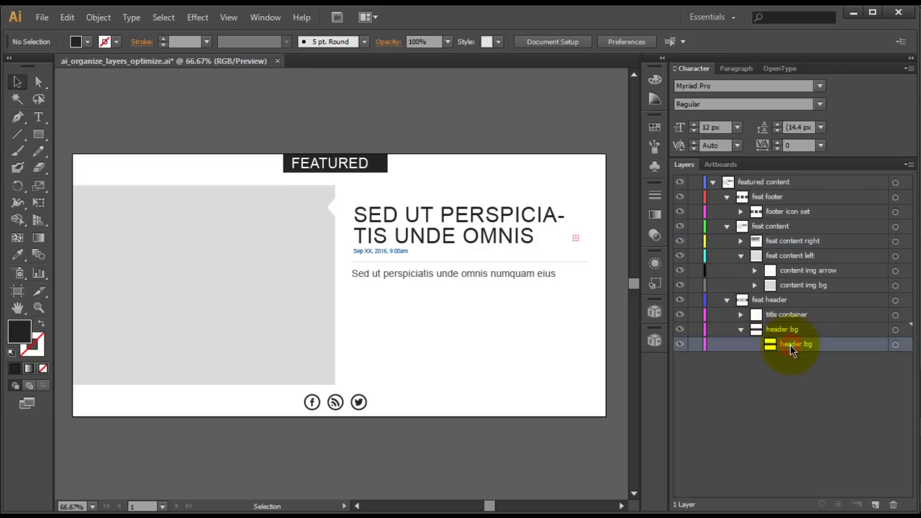
pyautogui.click(742, 316)
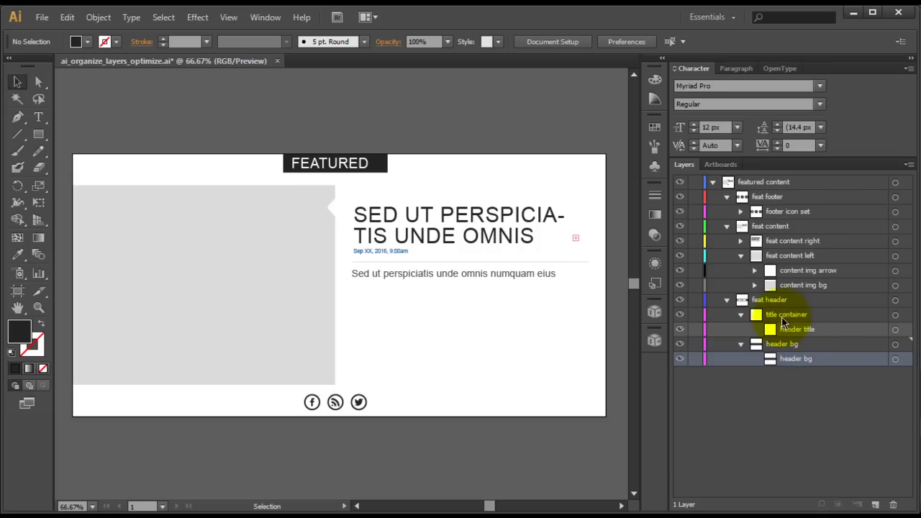
pyautogui.click(784, 315)
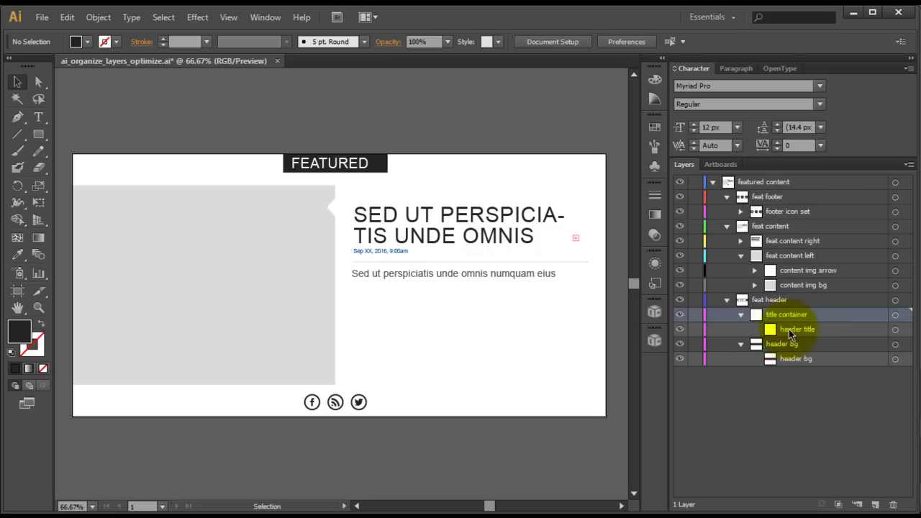
pyautogui.click(741, 314)
pyautogui.click(741, 330)
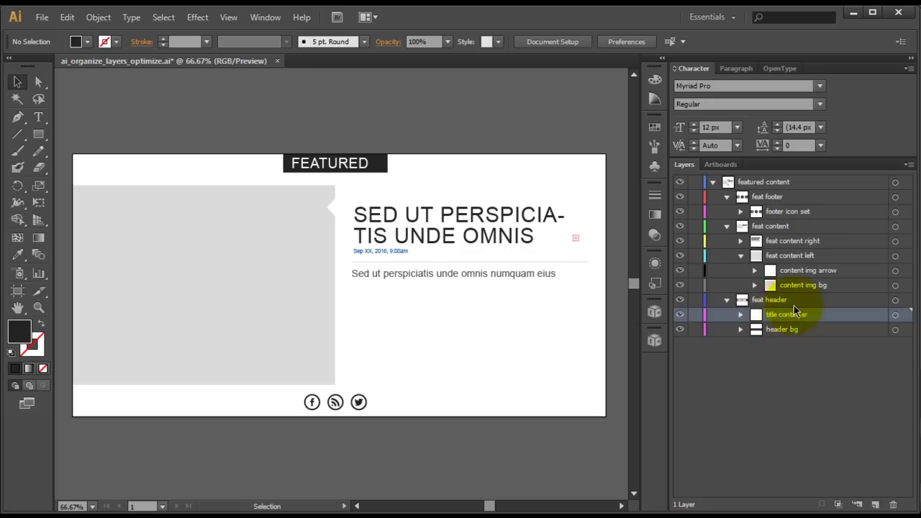